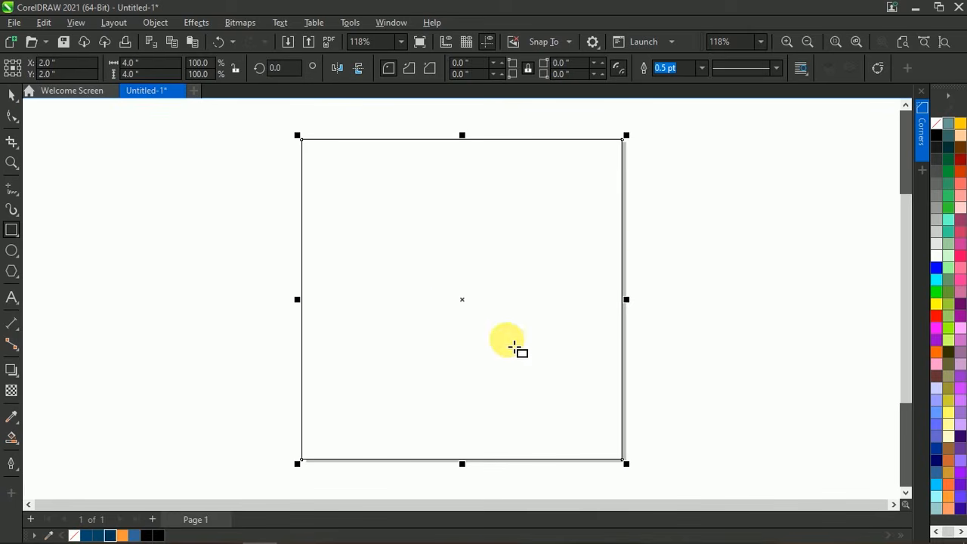
Step: Delete the page-sized rectangle and draw a full-width horizontal rectangle about 4 in by 0.38 in near the page's upper edge
key(space)
key(Delete)
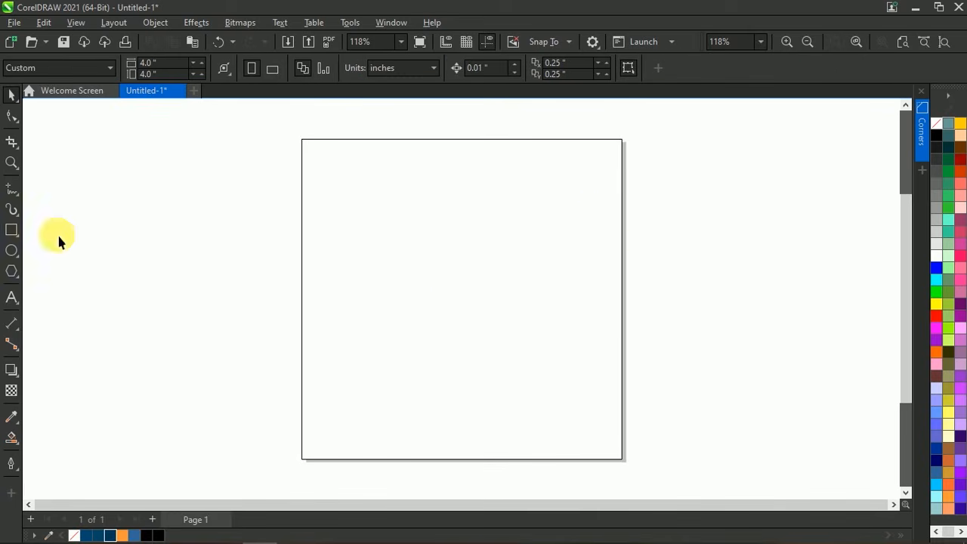
click(11, 230)
mouse_move(301, 161)
mouse_down()
mouse_move(524, 229)
mouse_move(623, 193)
mouse_up()
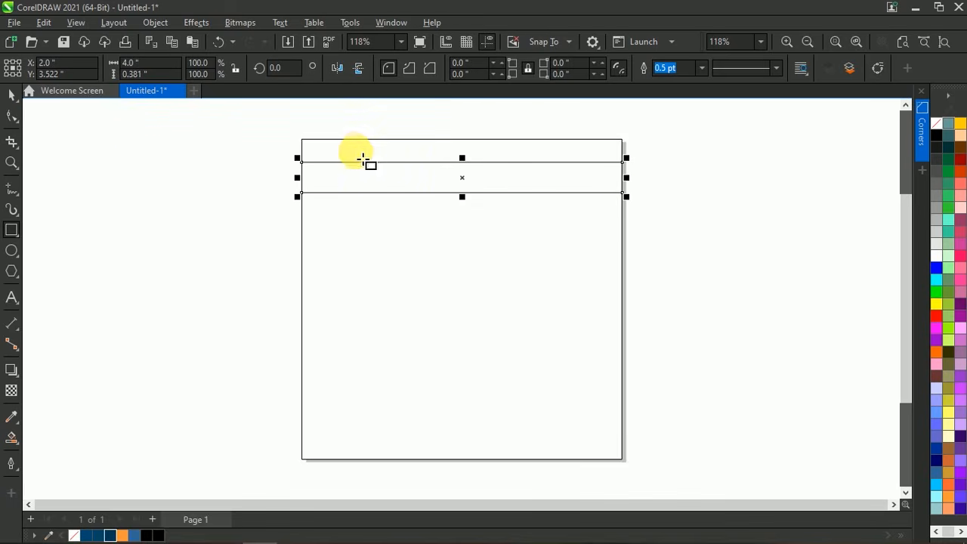
Step: Set the horizontal rectangle's height to 0.3 in and move it slightly closer to the page's upper edge
double_click(151, 74)
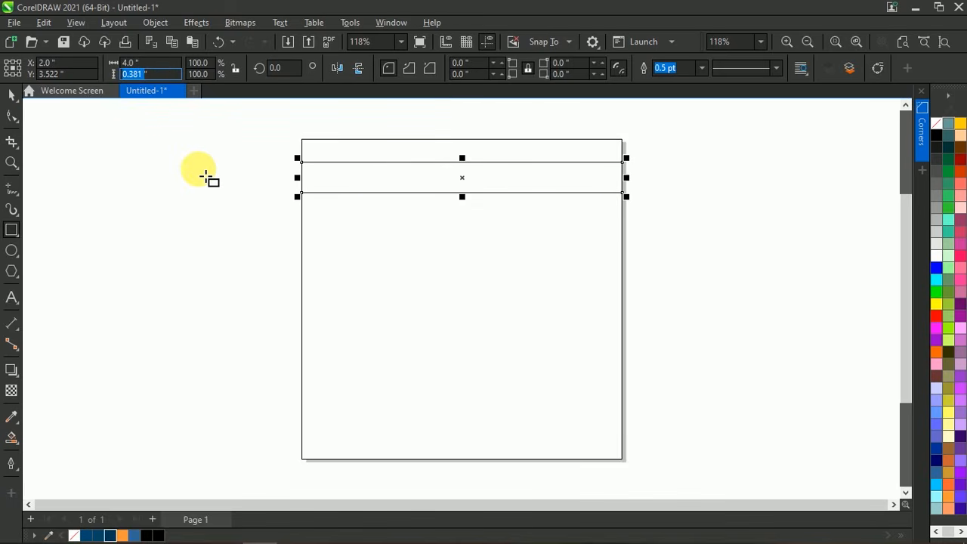
text(0)
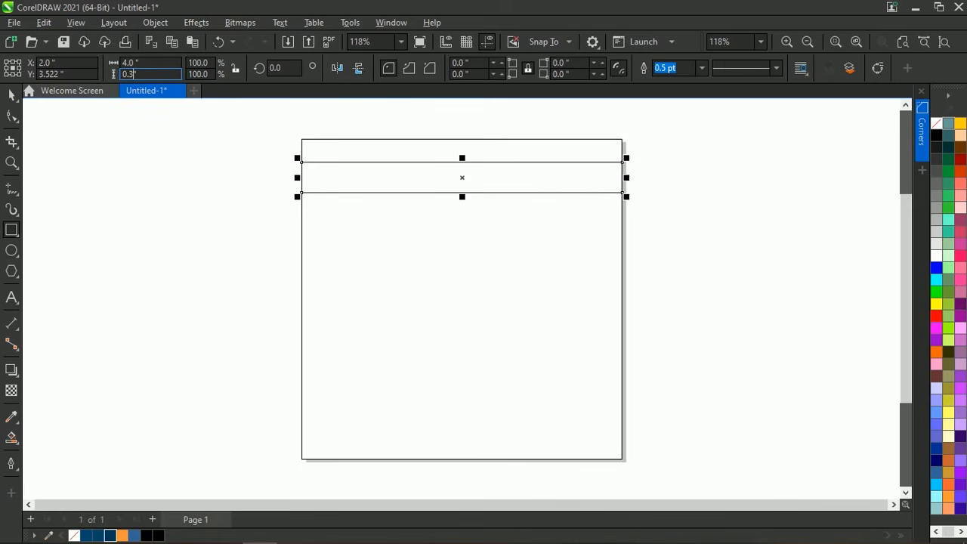
text(.3)
key(Return)
click(11, 95)
mouse_move(436, 178)
mouse_down()
mouse_move(451, 189)
mouse_move(446, 183)
mouse_up()
click(717, 181)
Step: Draw an upright rectangle over the right half of the page and size it to 1.5 in wide by 3.10 in high
click(11, 230)
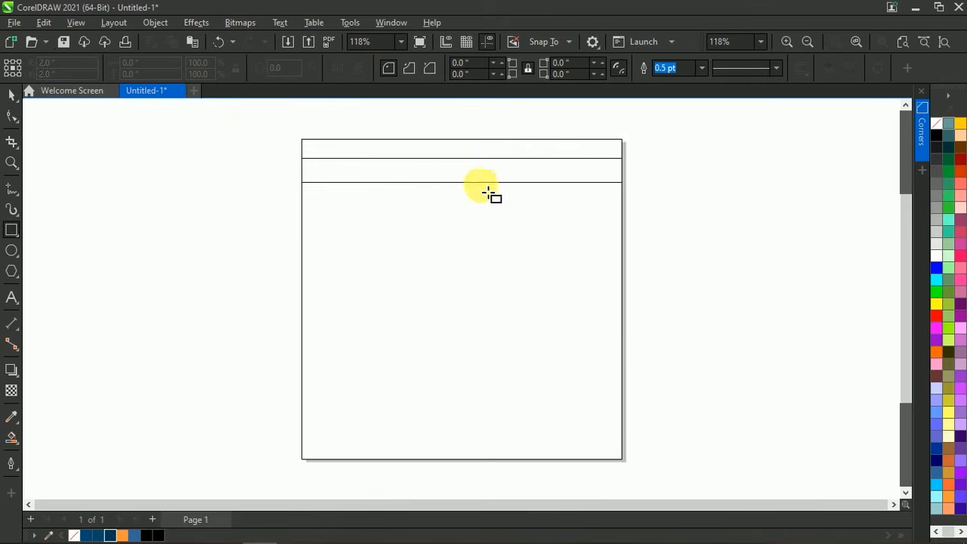
drag(475, 158, 573, 368)
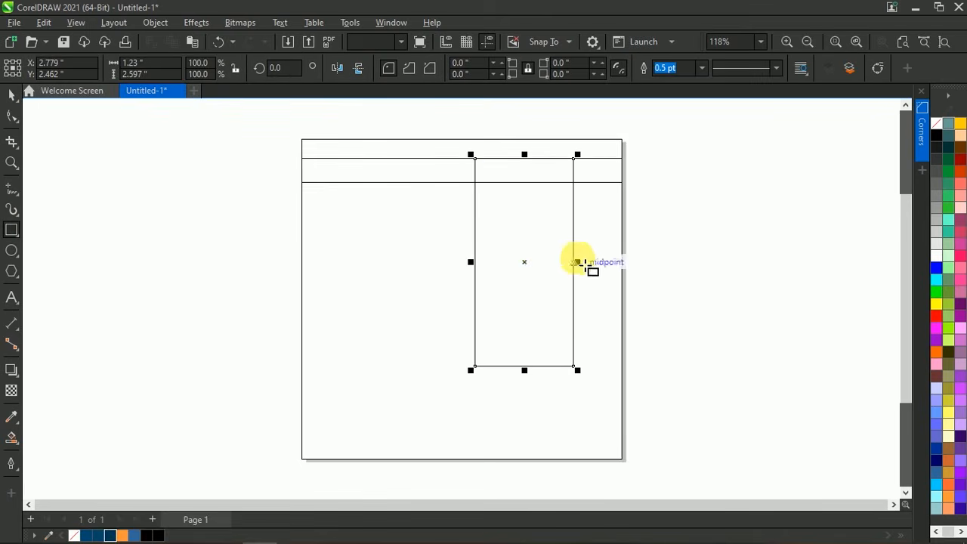
text(1.5)
key(Tab)
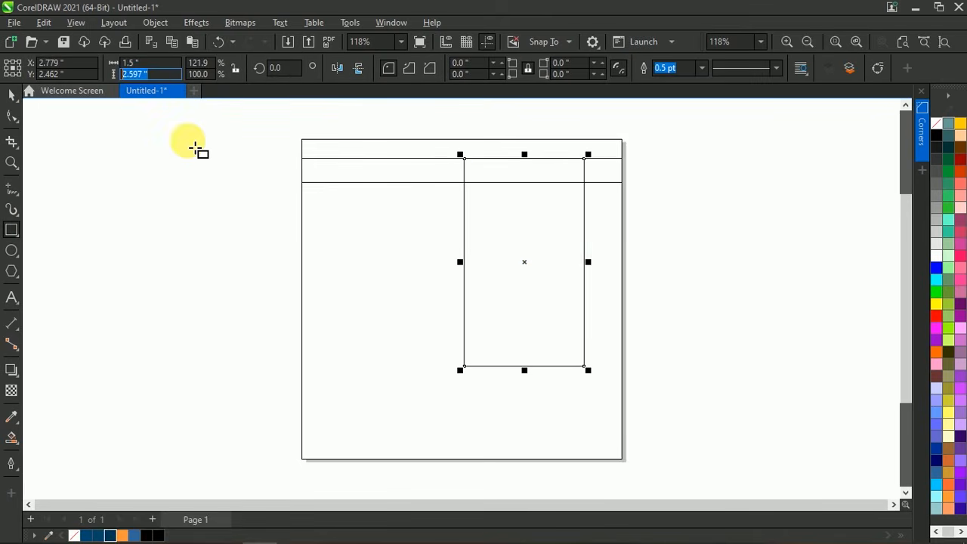
text(3.10)
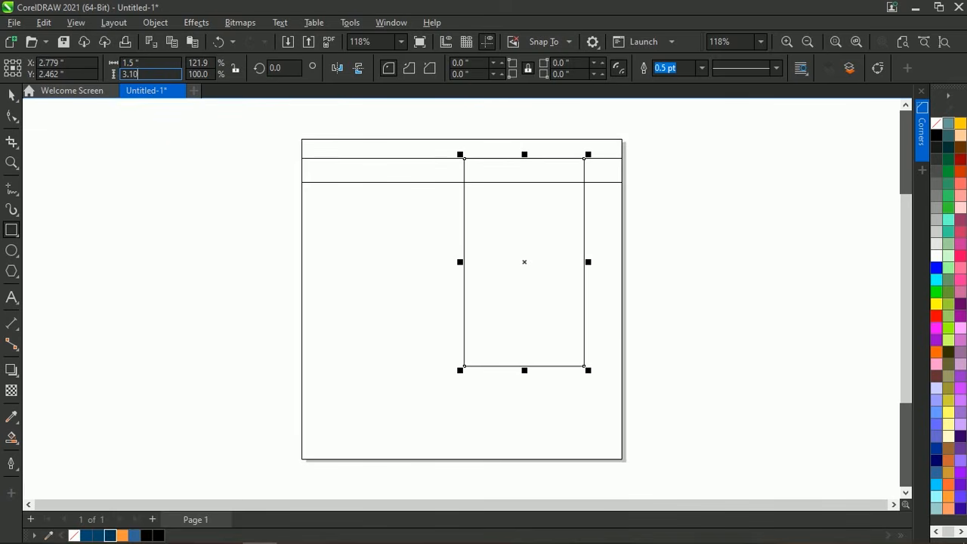
key(Return)
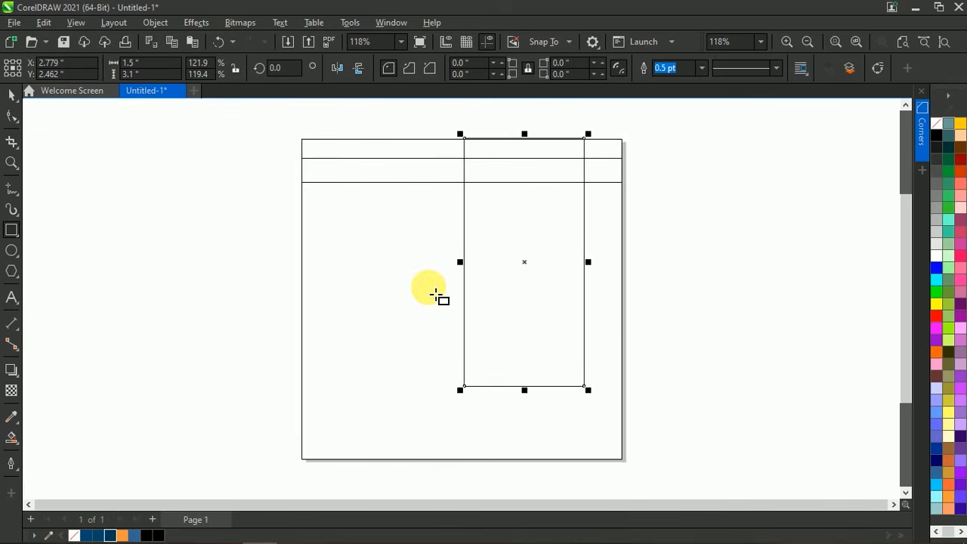
Step: Move the upright rectangle down so its top edge lines up with the top edge of the horizontal band
key(space)
drag(533, 144, 514, 160)
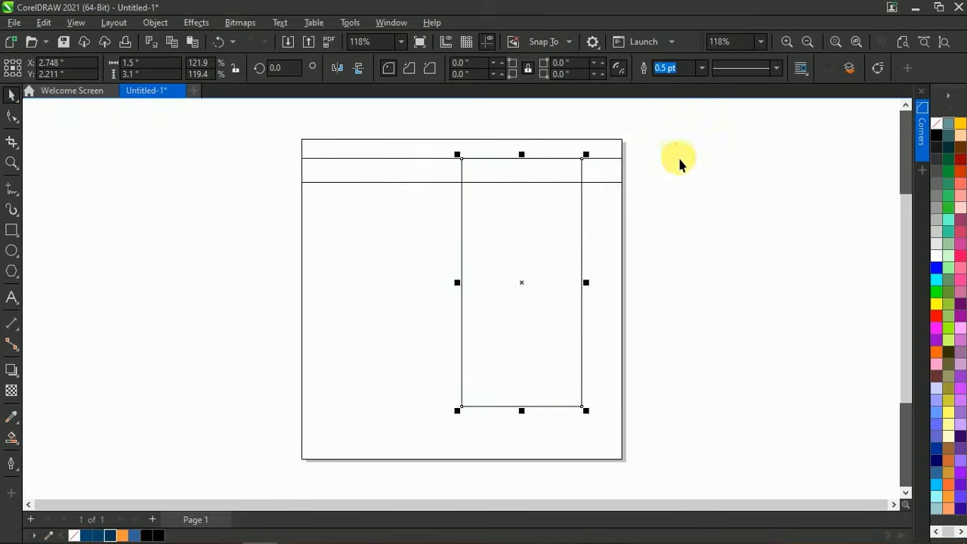
click(678, 158)
Step: Convert the upright rectangle to curves so its nodes can be edited
click(513, 303)
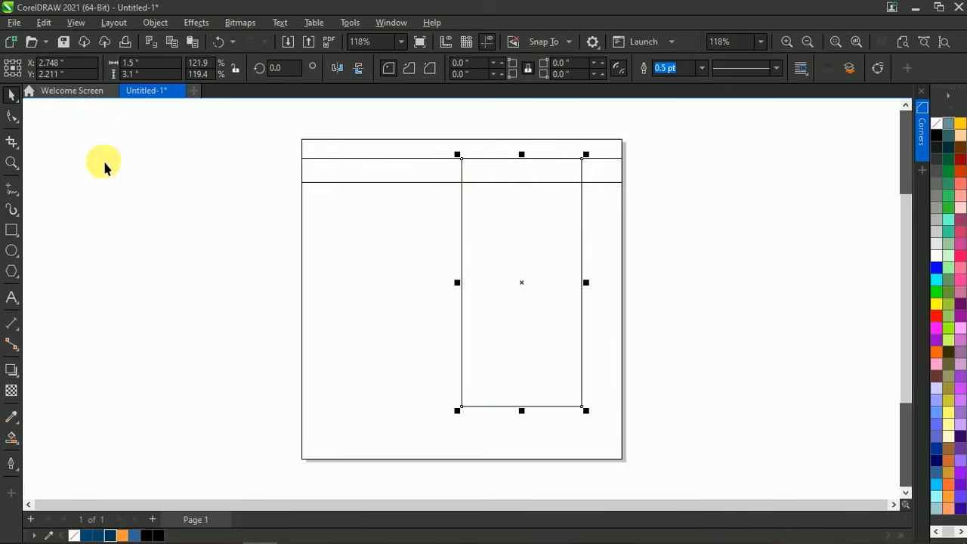
right_click(522, 246)
click(625, 152)
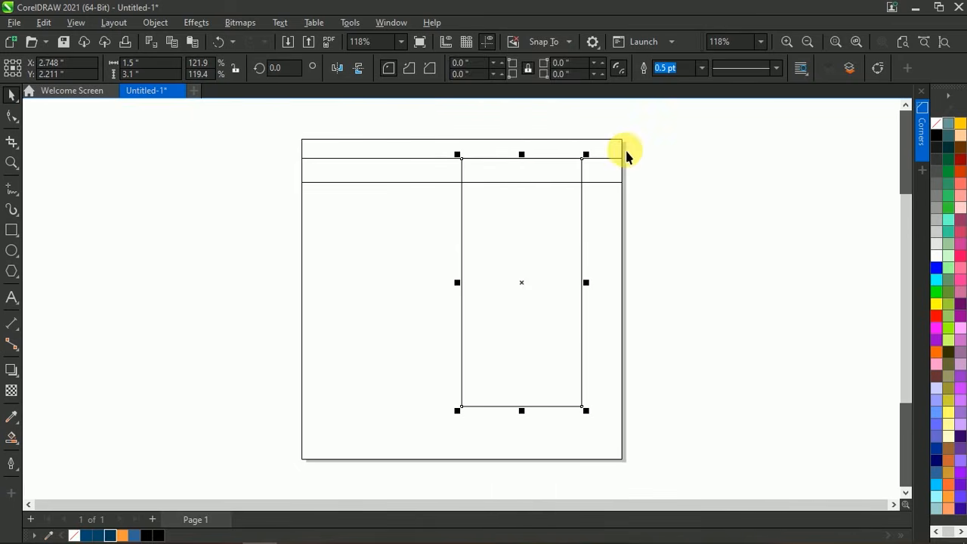
click(11, 114)
scroll(488, 396, up, 1)
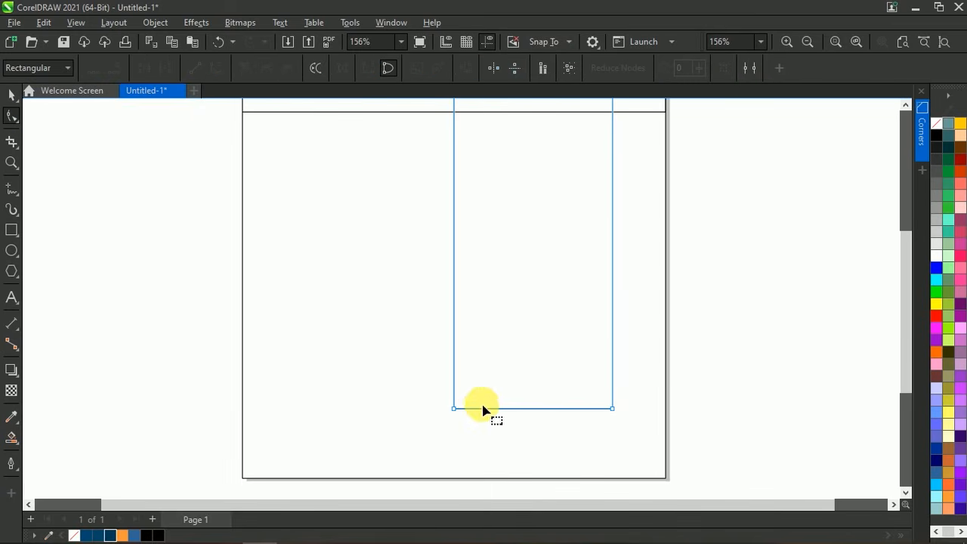
Step: Add a node at the middle of the upright shape's bottom edge and pull it down to form a point
click(454, 409)
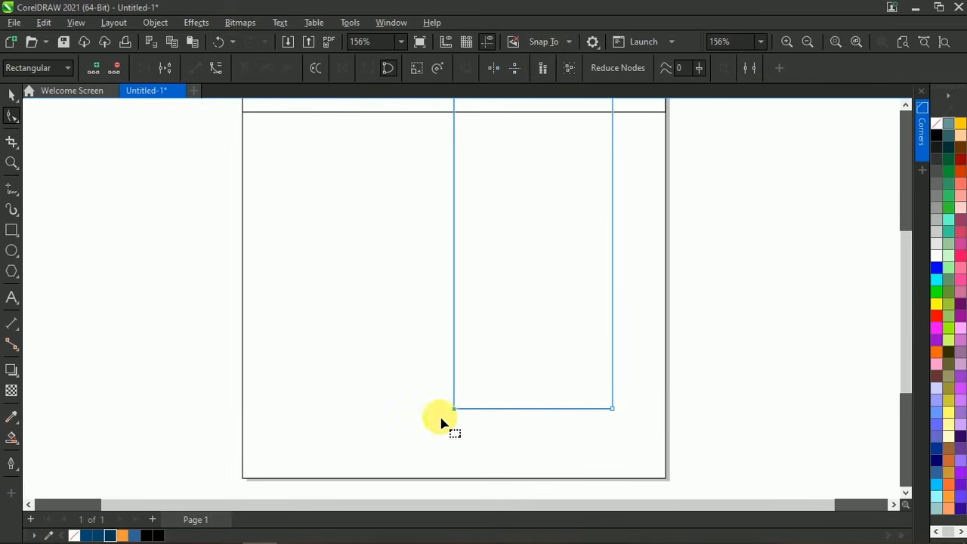
click(92, 67)
click(550, 392)
scroll(553, 395, down, 1)
mouse_move(528, 407)
mouse_down()
mouse_move(541, 395)
mouse_move(541, 420)
mouse_up()
scroll(542, 398, down, 1)
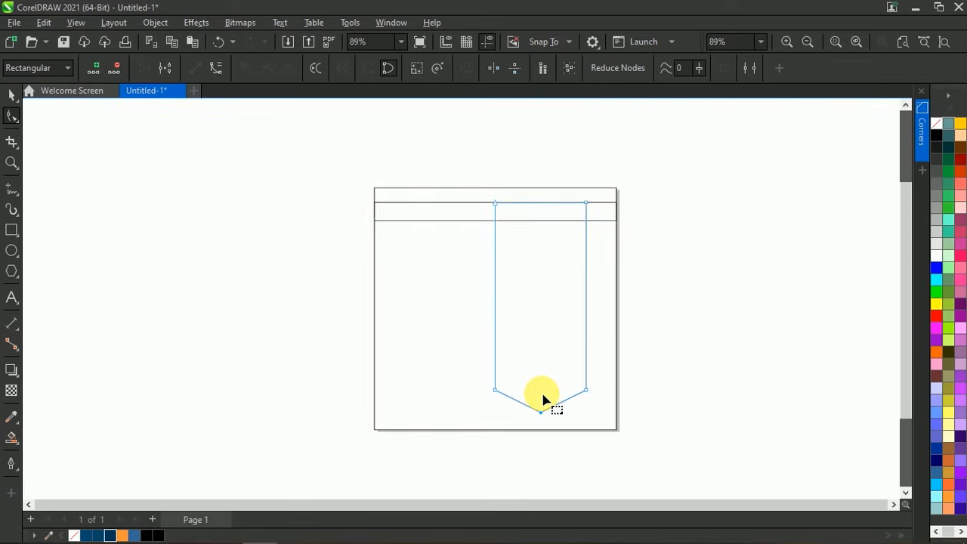
scroll(542, 399, up, 1)
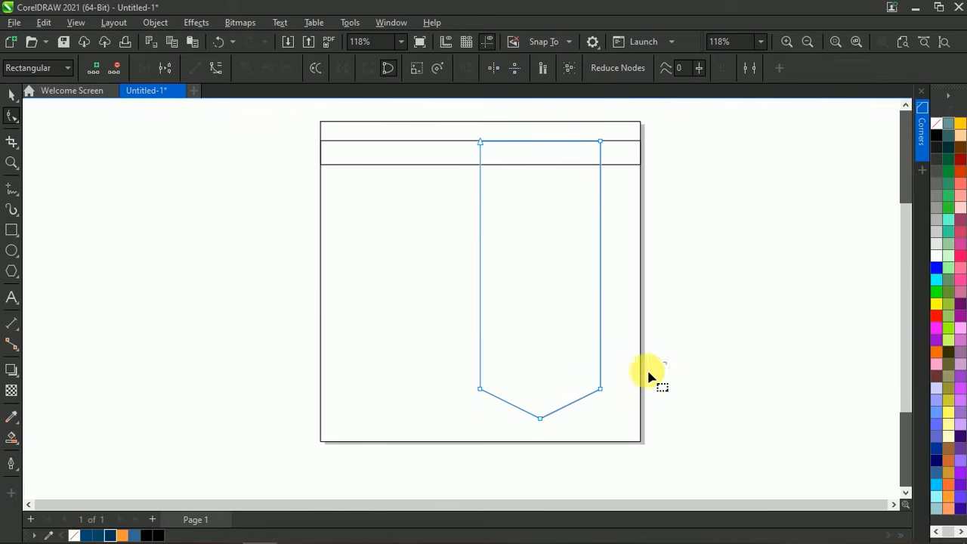
Step: Raise the lower side corners and tip of the pointed shape, shortening it to about 2.93 in, and adjust the tip slightly
drag(602, 391, 602, 345)
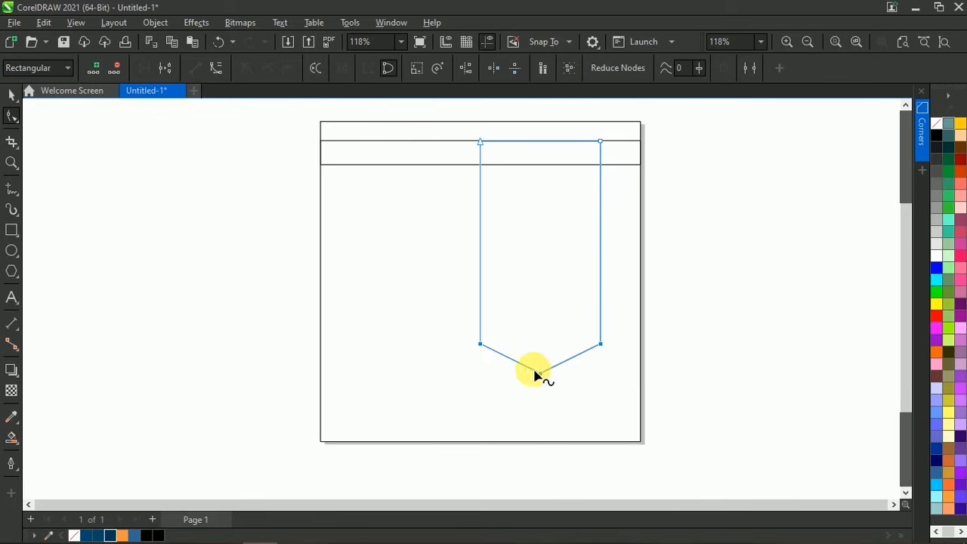
click(565, 338)
mouse_move(542, 373)
mouse_down()
mouse_move(543, 392)
mouse_move(541, 374)
mouse_up()
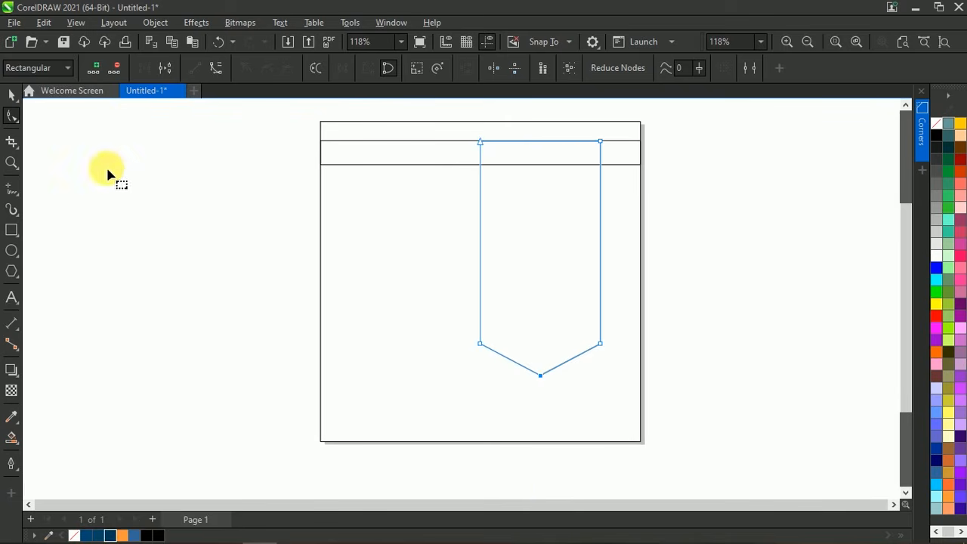
click(11, 94)
scroll(560, 370, down, 1)
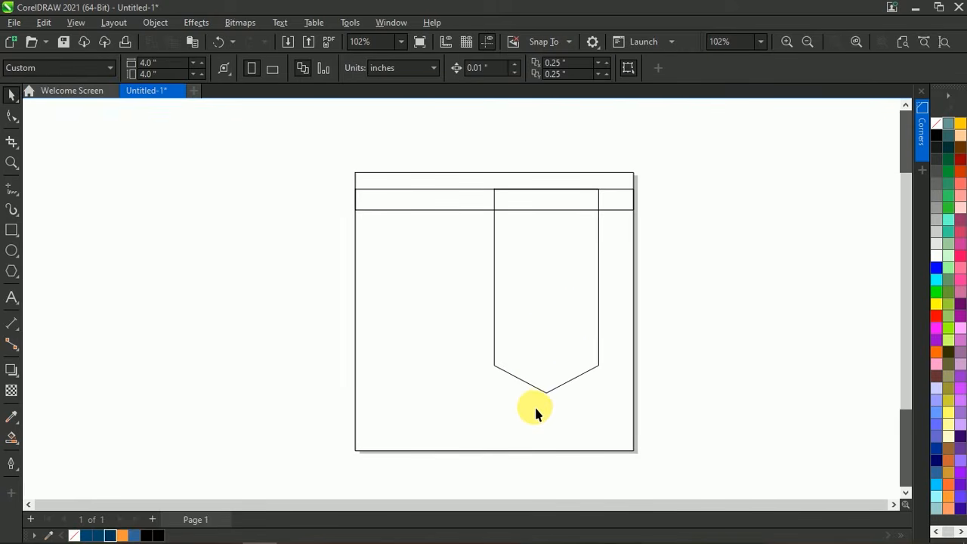
Step: Select the pointed shape and show the Corners docker
click(529, 353)
click(391, 22)
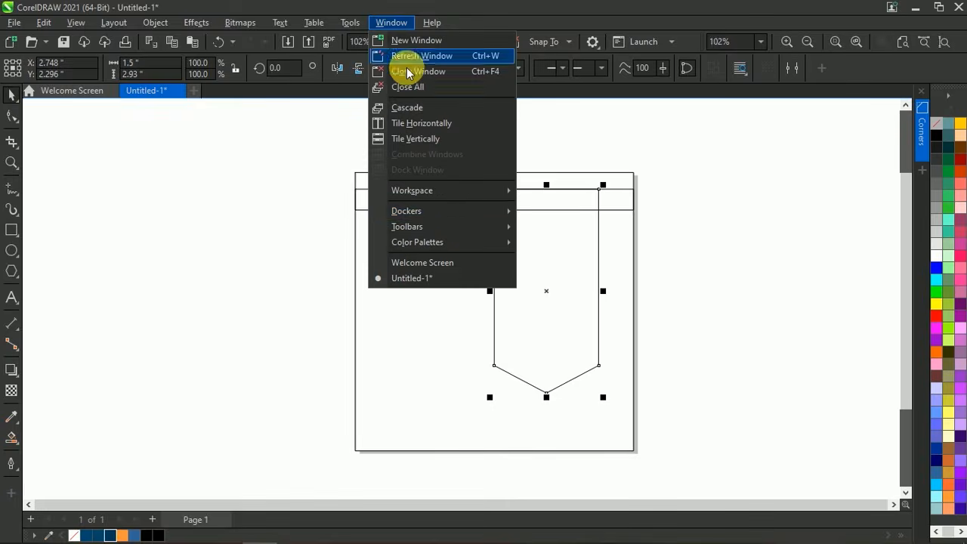
mouse_move(463, 211)
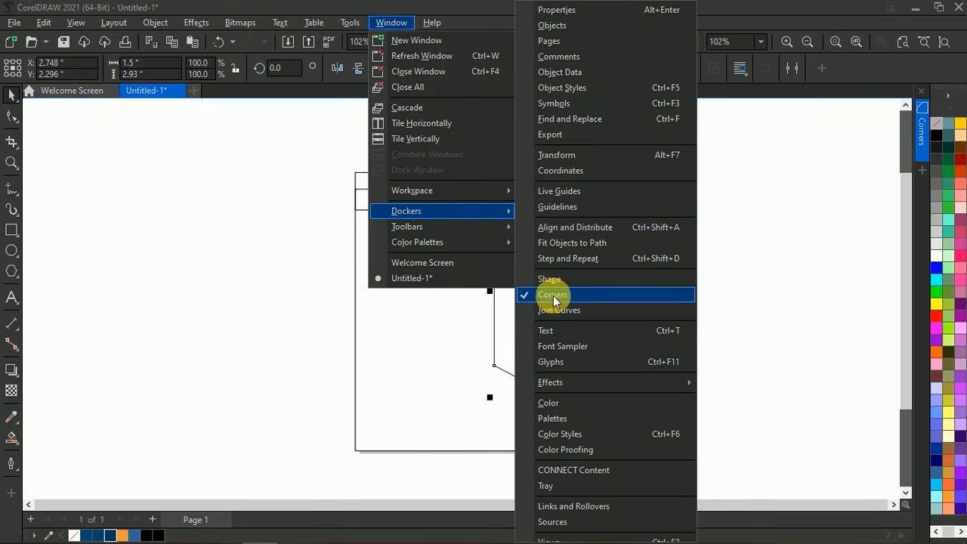
click(922, 133)
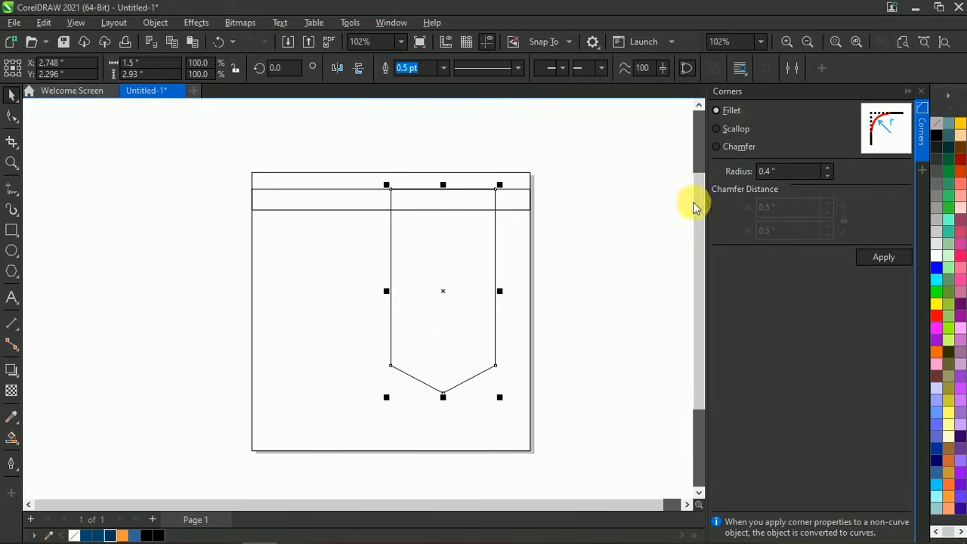
Step: Fillet the pointed shape's two lower side corners with a radius of 0.2 in
scroll(398, 400, up, 2)
click(11, 115)
scroll(420, 340, down, 1)
scroll(421, 341, up, 1)
drag(290, 280, 582, 345)
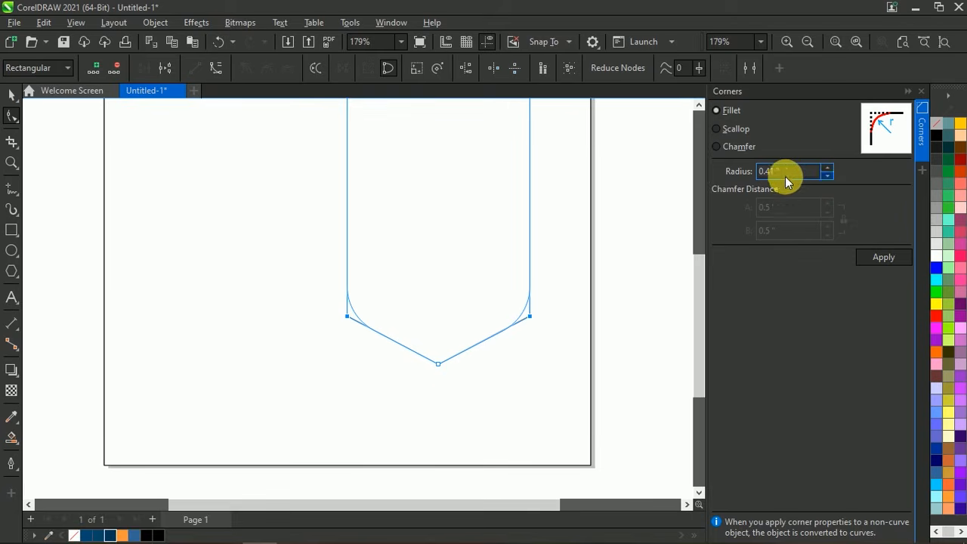
click(832, 179)
double_click(832, 179)
click(832, 178)
click(832, 178)
double_click(833, 178)
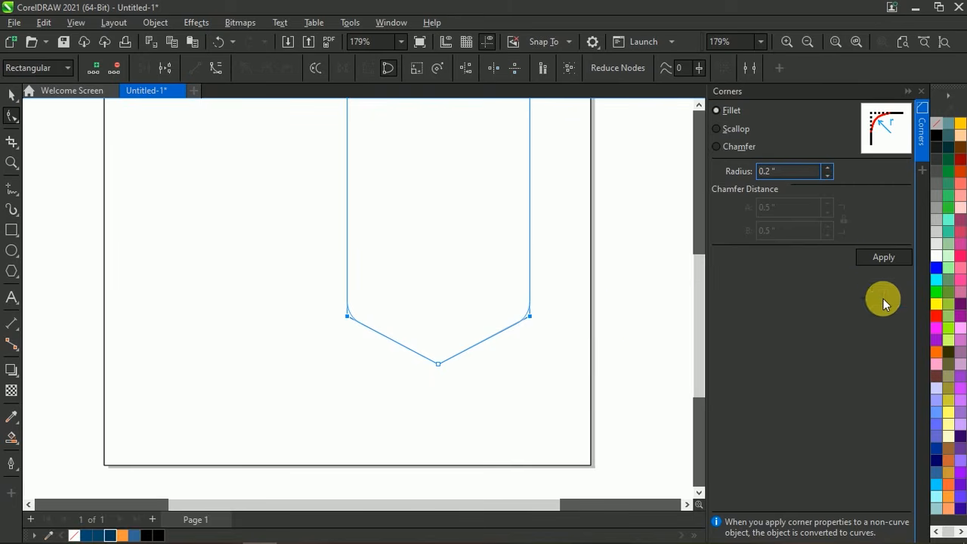
click(884, 258)
click(907, 91)
scroll(501, 431, down, 4)
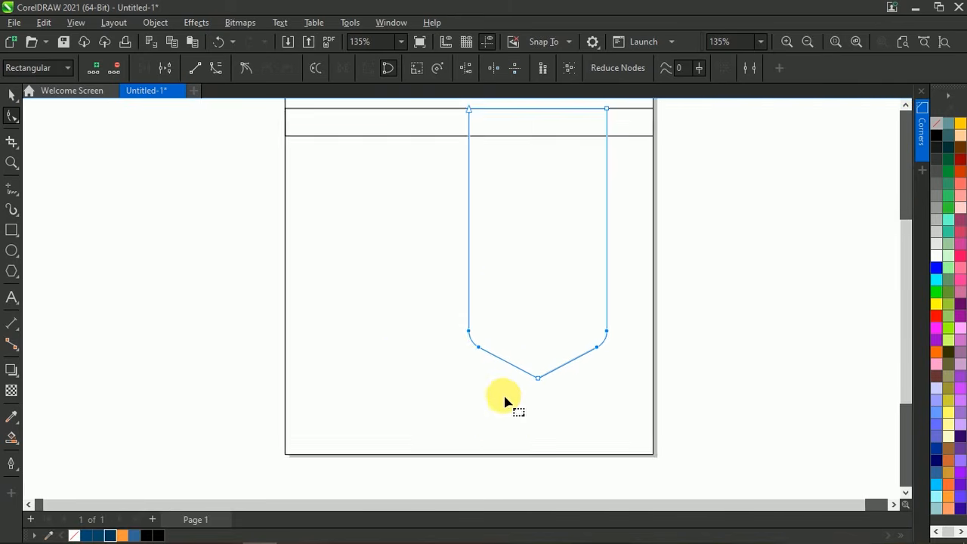
scroll(495, 336, up, 2)
click(11, 93)
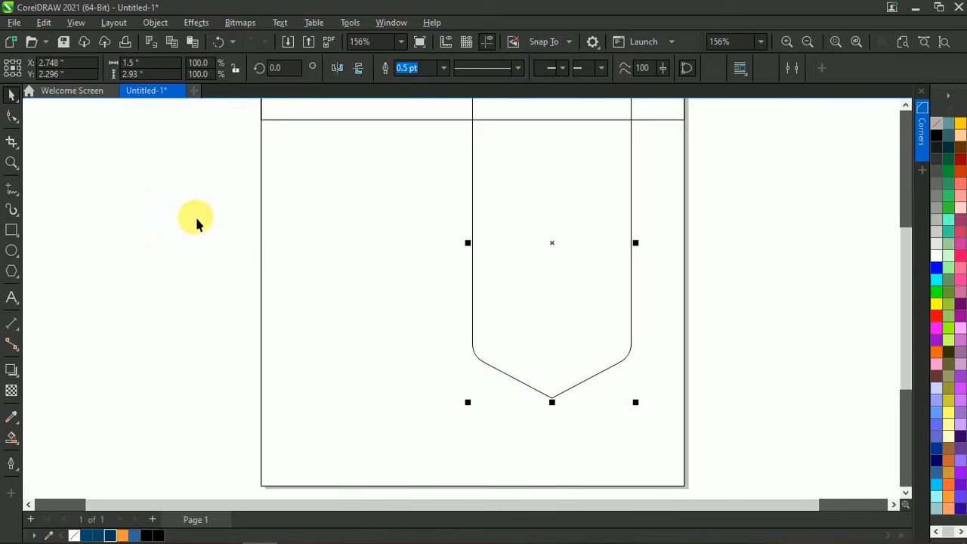
click(375, 226)
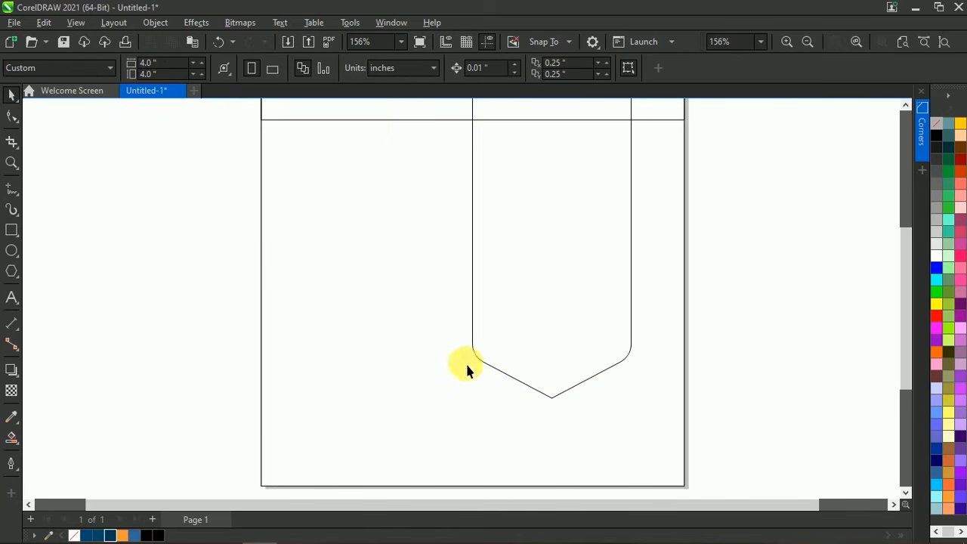
Step: Draw a small horizontal rectangle about 1.46 in by 0.28 in overlapping the pointed shape's lower-left rounded corner
click(6, 230)
click(64, 235)
drag(367, 333, 522, 361)
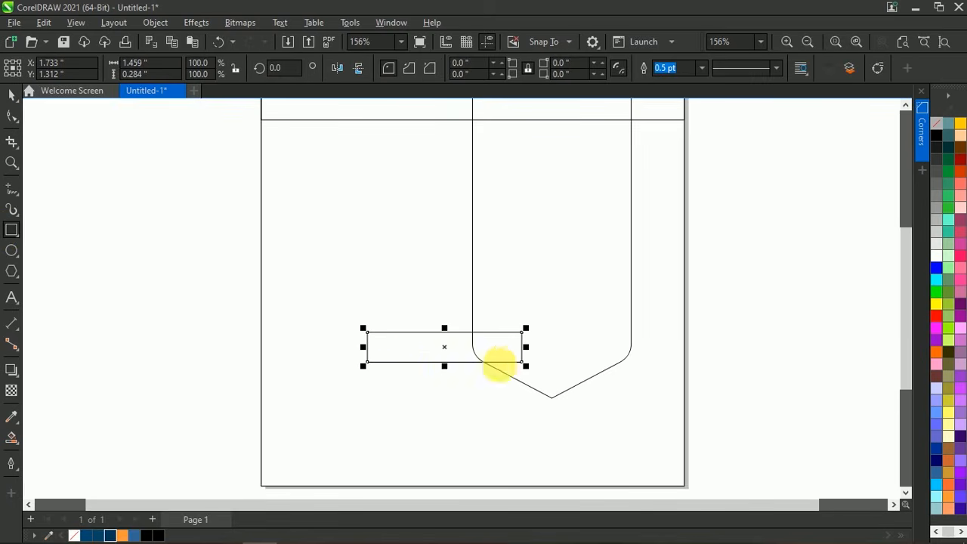
Step: Try setting the small rectangle's height to 3.0 in, and undo it
double_click(161, 73)
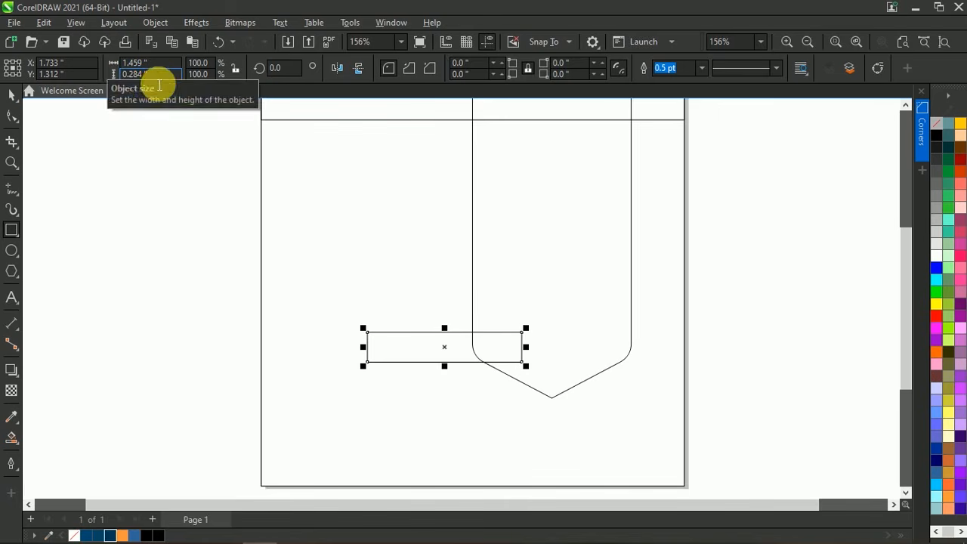
text(3.0)
key(Return)
key(ctrl+z)
Step: Set the height of the small rectangle at the pointed shape's lower-left corner to 0.3 in
scroll(454, 419, up, 1)
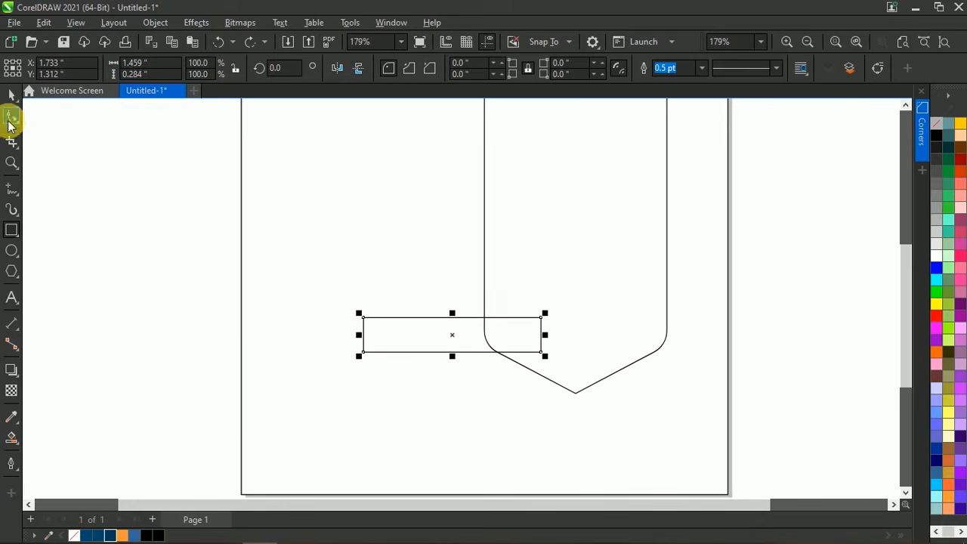
scroll(446, 327, up, 2)
mouse_move(455, 315)
mouse_down()
mouse_move(456, 304)
mouse_move(459, 325)
mouse_move(456, 316)
mouse_up()
drag(164, 77, 120, 88)
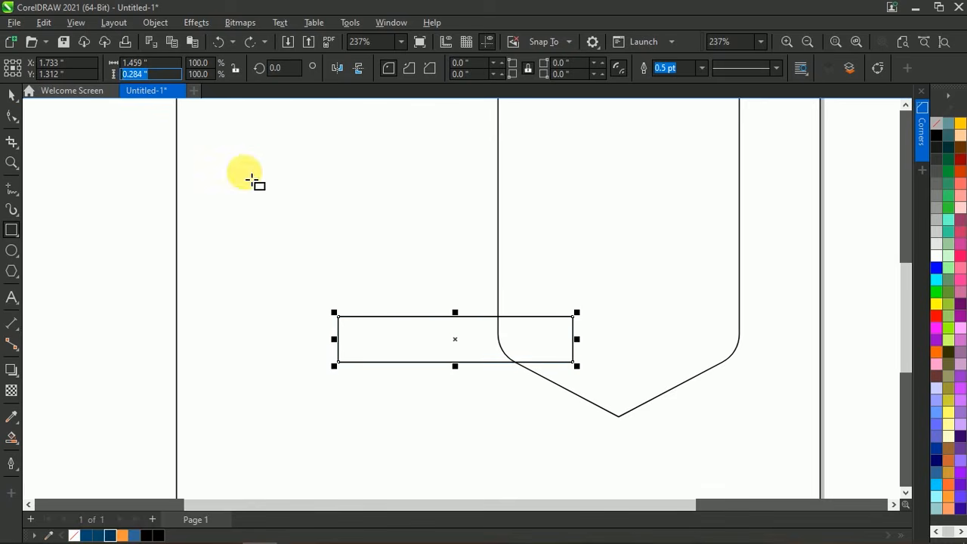
text(0.3)
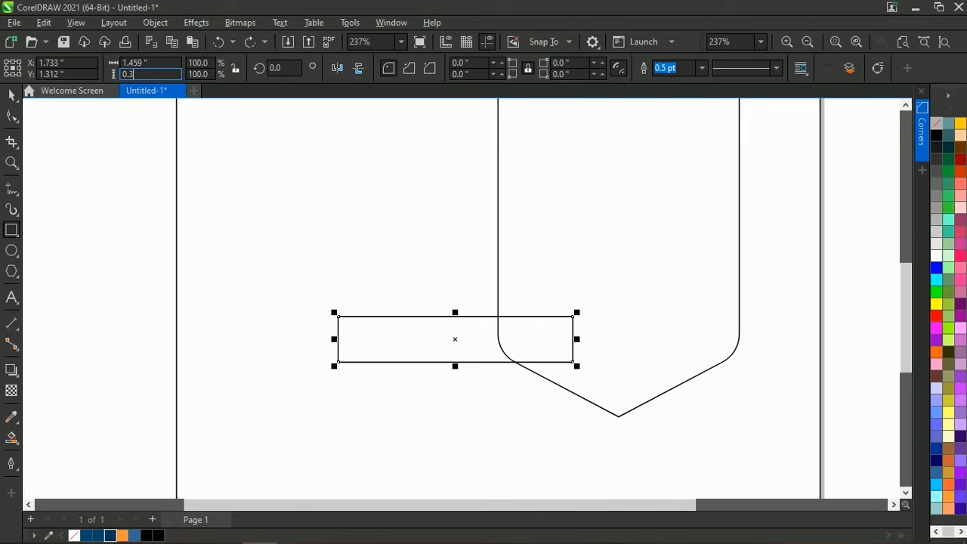
key(Return)
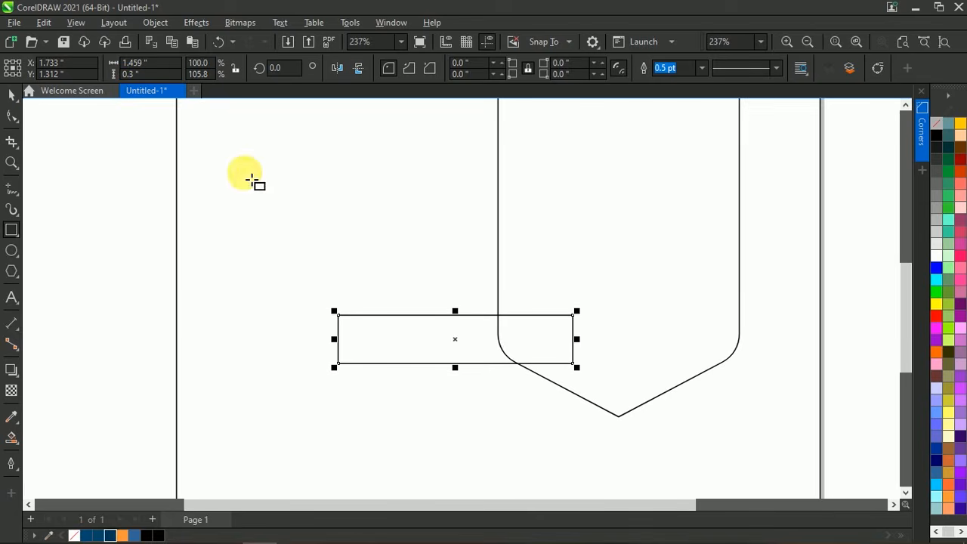
click(8, 95)
click(99, 260)
Step: Move the small rectangle so its lower-right corner sits on the pointed shape's bottom tip
scroll(244, 348, down, 1)
scroll(369, 389, up, 1)
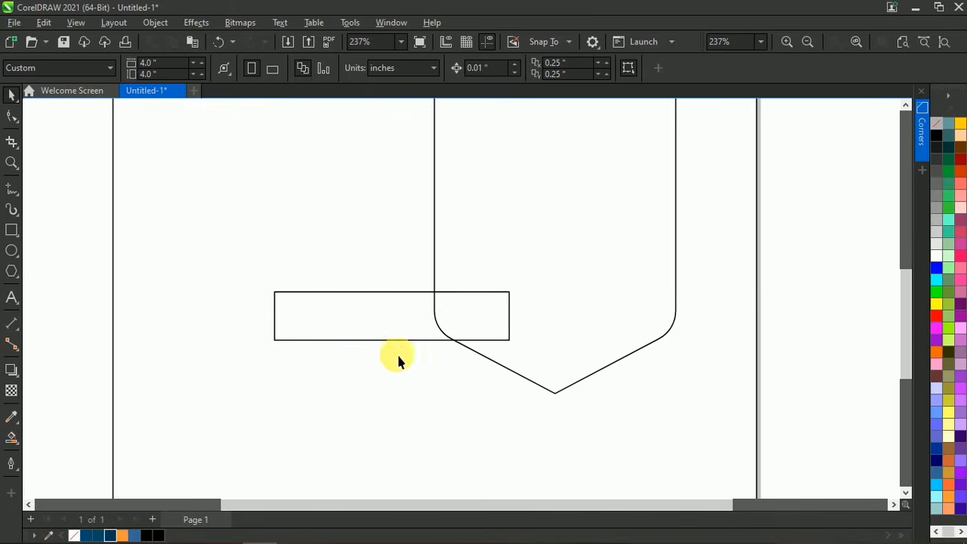
click(420, 339)
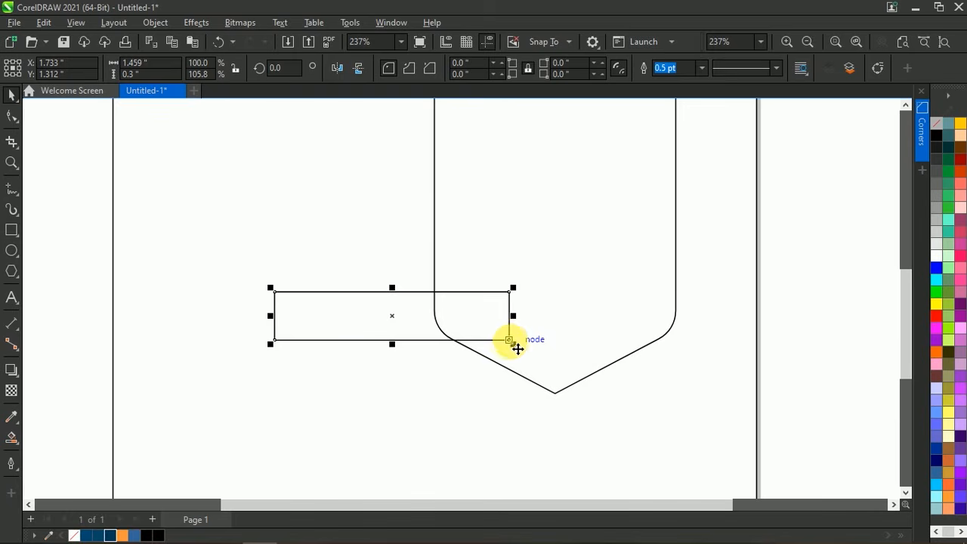
drag(516, 346, 556, 394)
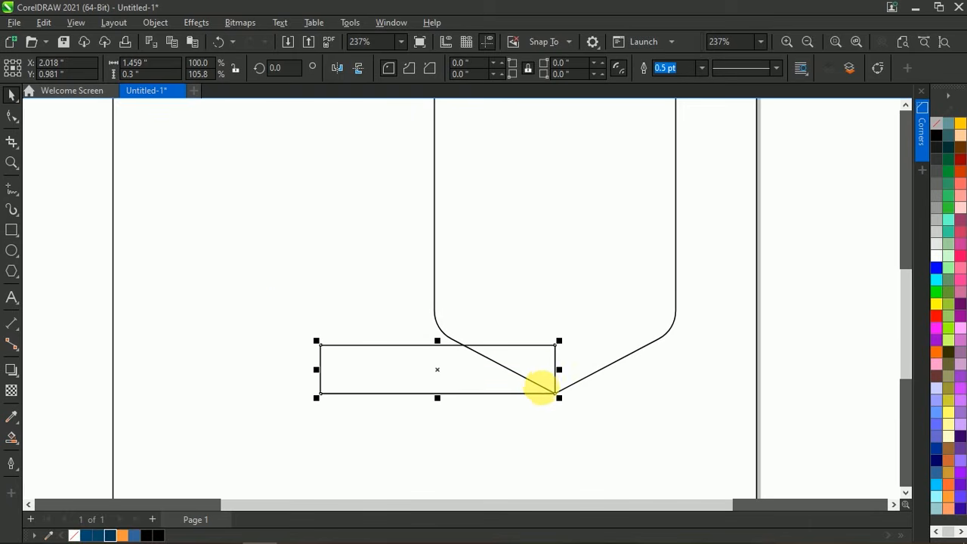
Step: Rotate the small rectangle about the pointed shape's tip to about 332.07°, laying its long lower side along the lower-left slanted edge
click(541, 385)
drag(437, 370, 556, 394)
drag(330, 337, 390, 263)
scroll(453, 370, up, 2)
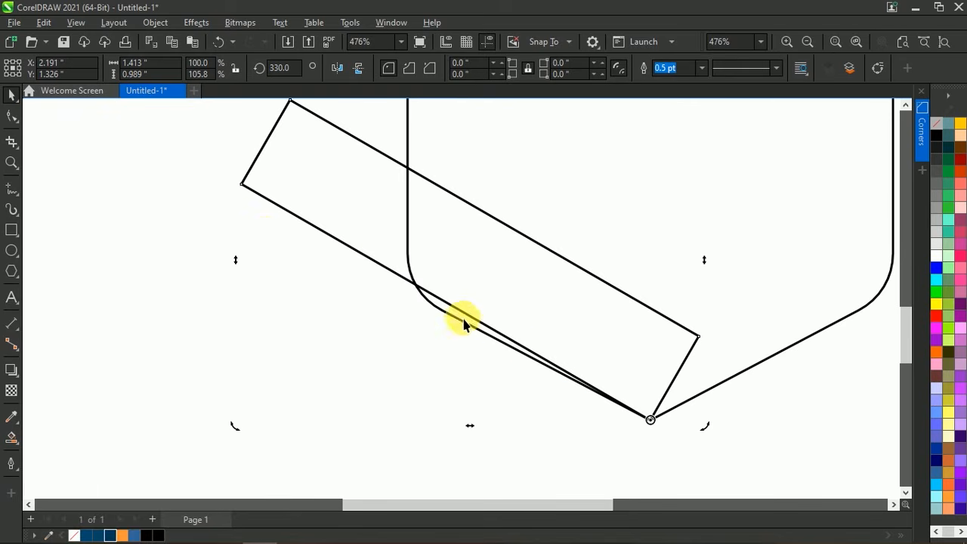
drag(236, 432, 231, 443)
Step: Convert the rotated small rectangle to curves
scroll(345, 345, down, 3)
scroll(460, 270, up, 1)
right_click(457, 270)
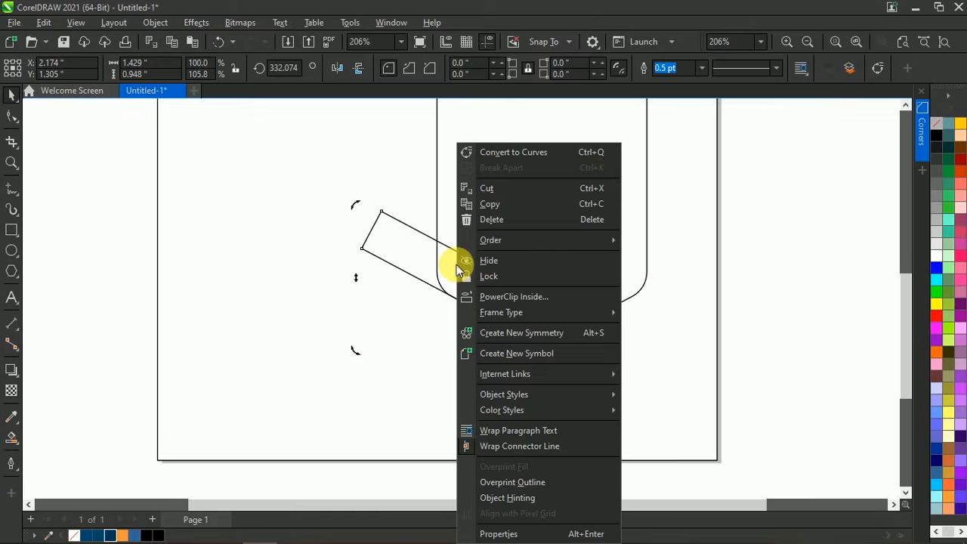
click(586, 150)
scroll(505, 253, up, 1)
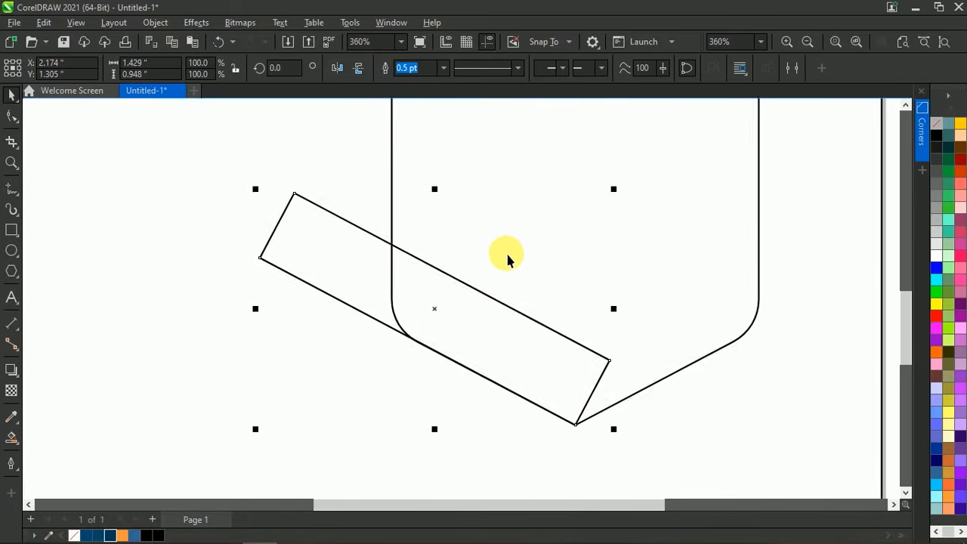
Step: Shorten the tilted rectangle by moving its two outer-end nodes to where the lower-left rounded corner meets the slanted edge
click(6, 121)
scroll(381, 204, down, 1)
scroll(303, 211, up, 1)
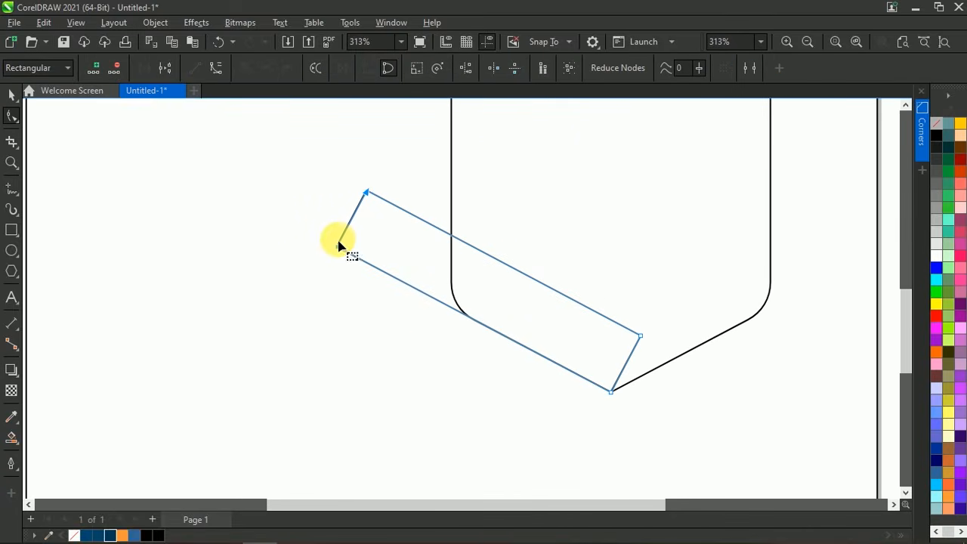
drag(339, 248, 469, 317)
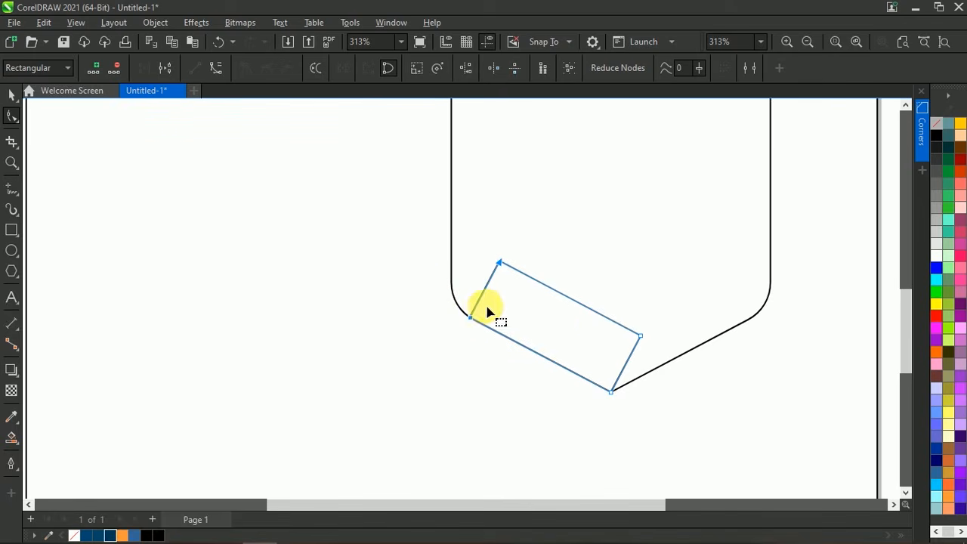
scroll(529, 325, down, 1)
click(11, 95)
scroll(526, 313, up, 1)
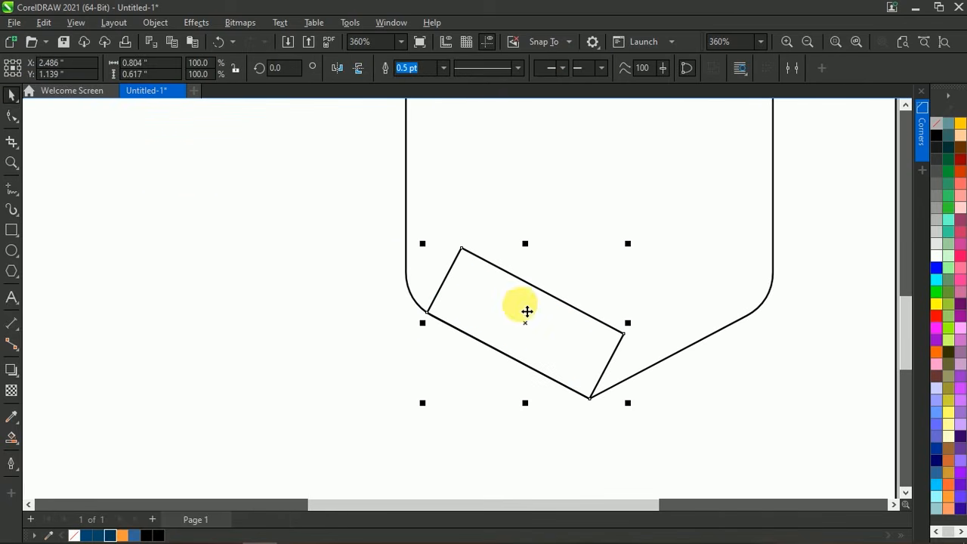
Step: Fillet the two outer-end corners of the tilted rectangle with a radius of 0.15 in
click(11, 116)
click(925, 152)
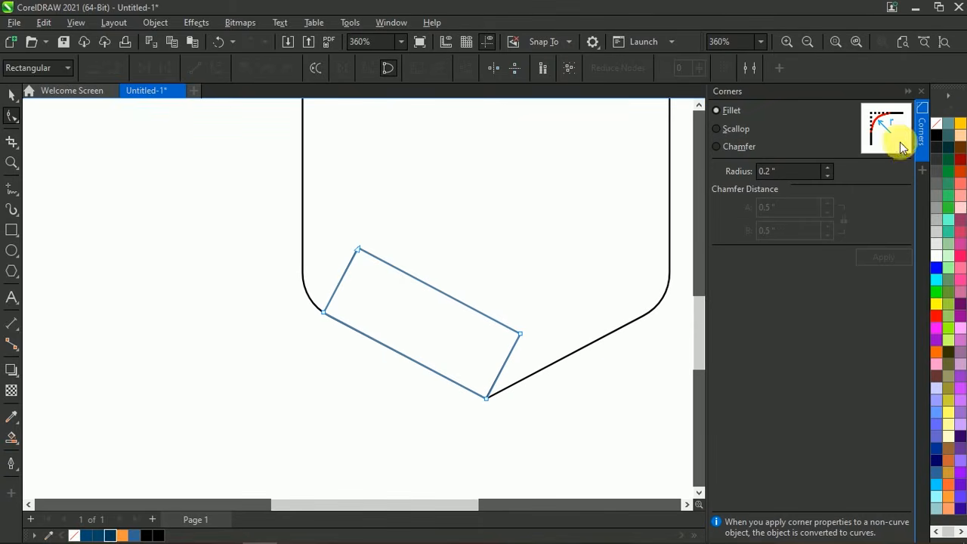
drag(280, 222, 392, 328)
scroll(393, 328, up, 1)
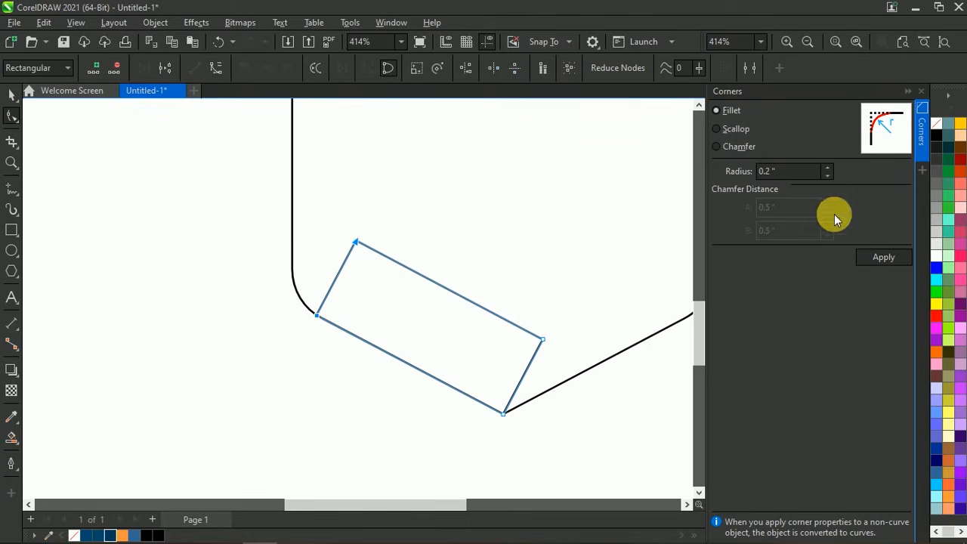
click(828, 168)
click(828, 169)
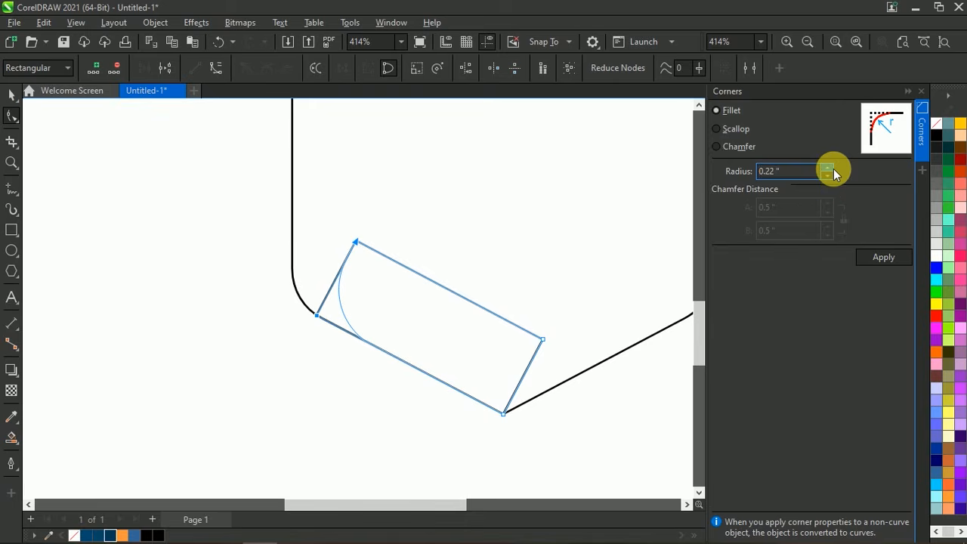
click(828, 178)
click(828, 179)
click(828, 179)
click(827, 178)
click(828, 178)
click(828, 178)
click(827, 178)
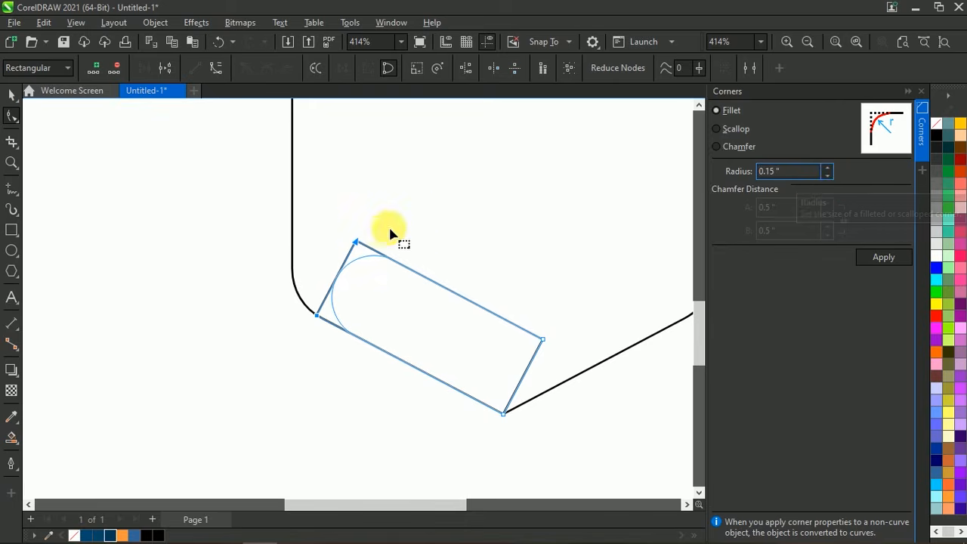
click(884, 258)
Step: Fillet the two corners of the tilted rectangle's end near the tip with the same 0.15 in radius
drag(510, 428, 506, 425)
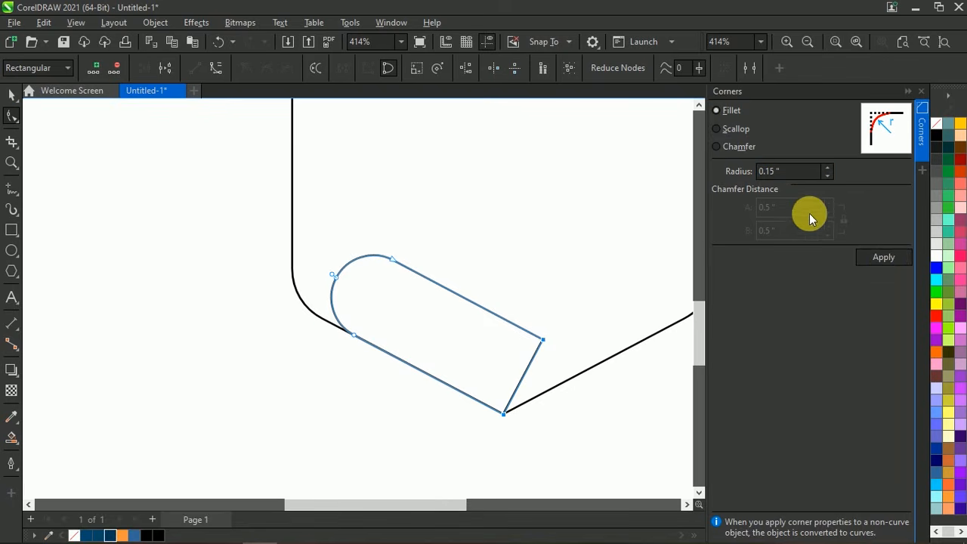
click(828, 168)
click(826, 175)
click(896, 260)
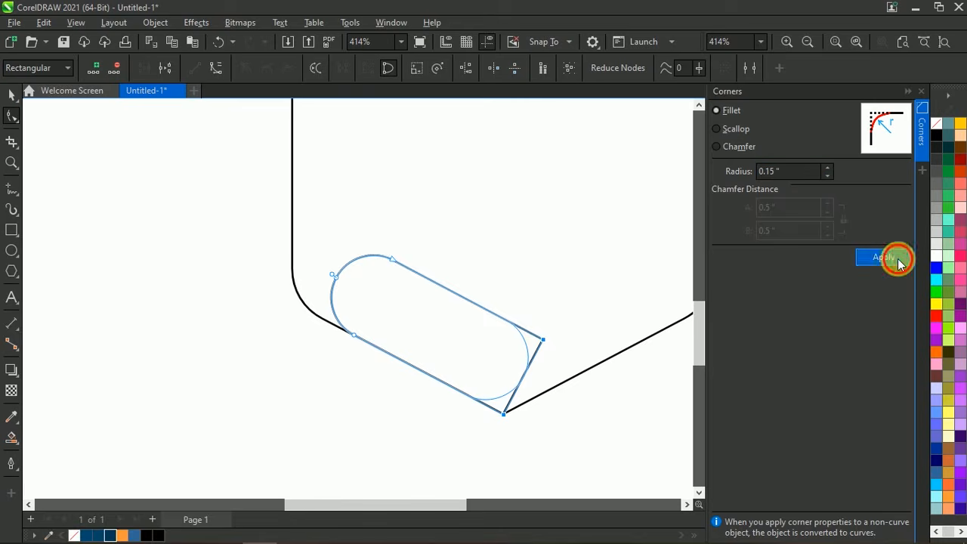
click(906, 92)
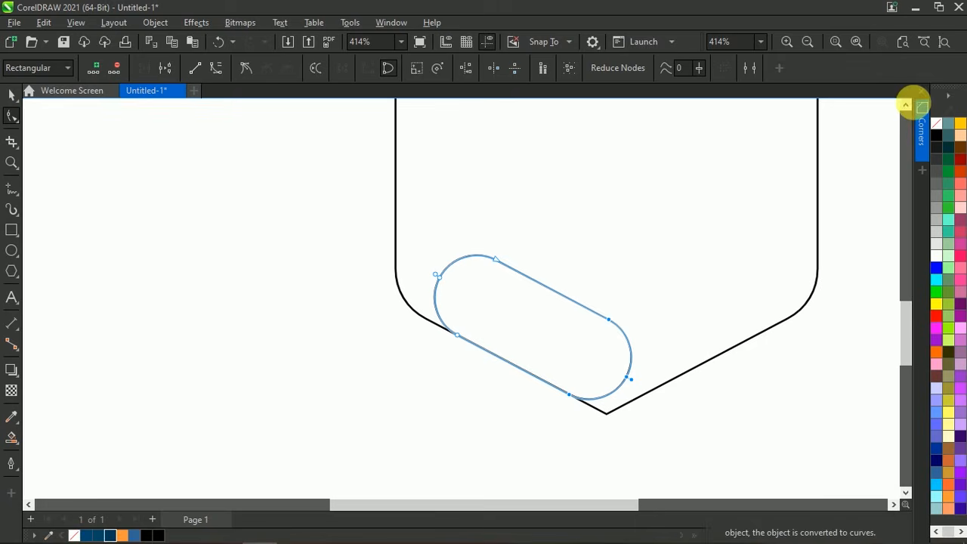
Step: Lengthen the tilted pill by moving its rounded outer-end nodes along the slanted edge to the pointed shape's lower-left corner
click(12, 111)
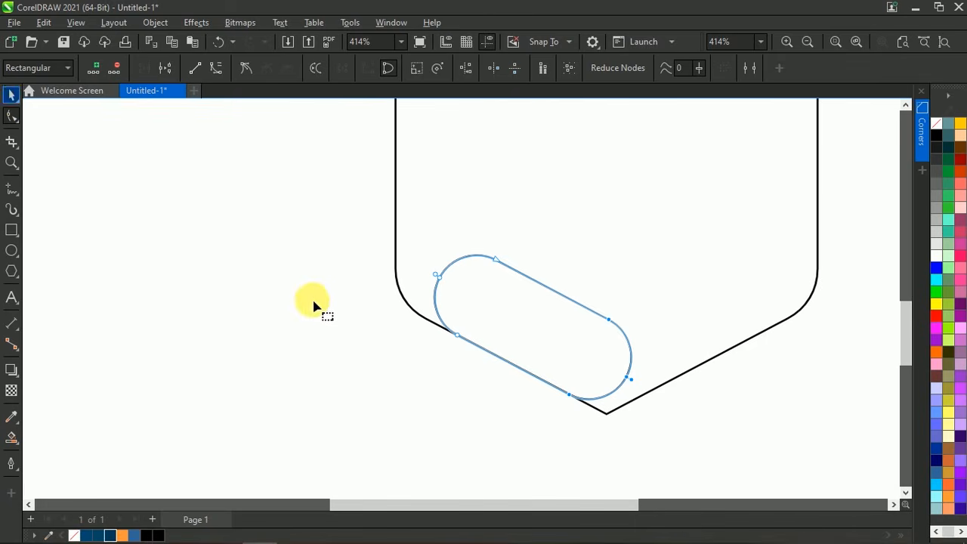
drag(529, 232, 394, 359)
scroll(462, 334, up, 1)
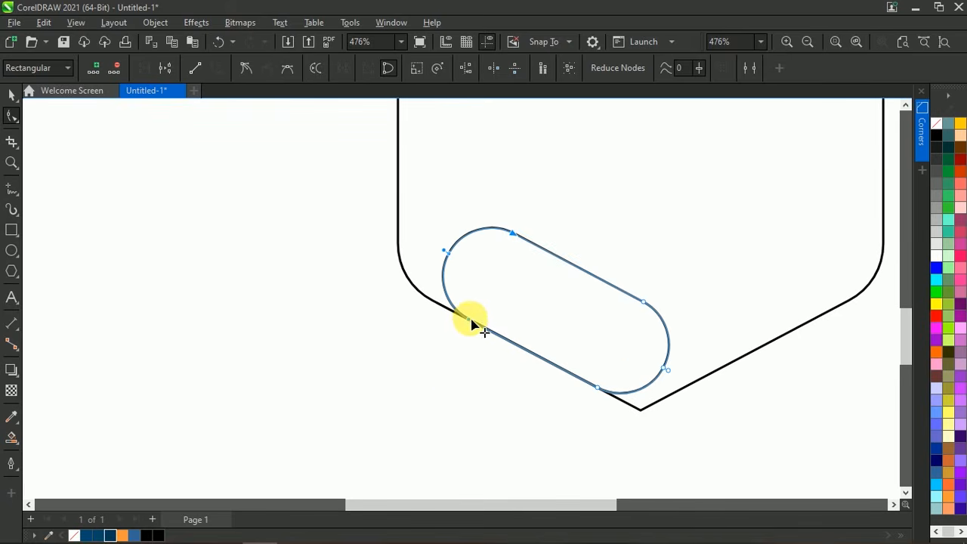
drag(469, 321, 429, 287)
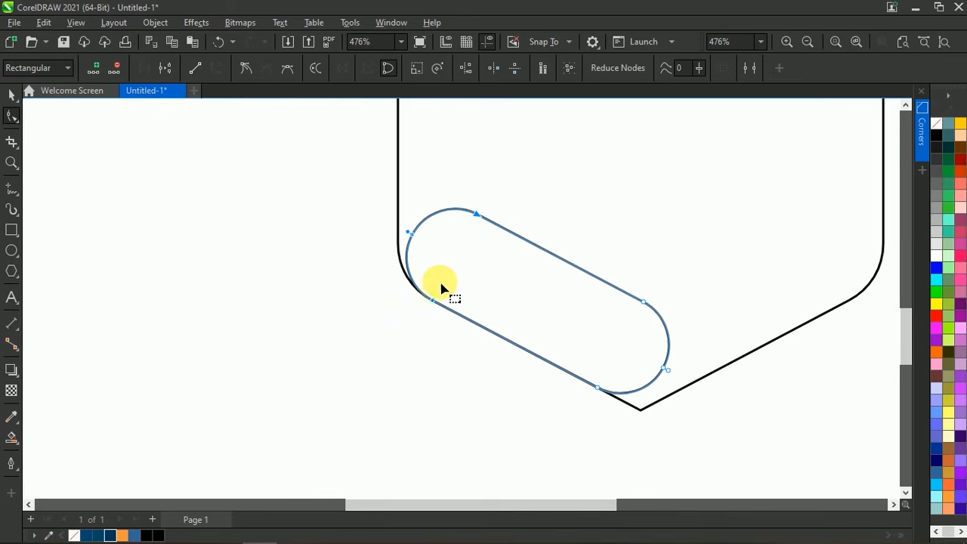
scroll(442, 281, down, 2)
scroll(449, 284, up, 2)
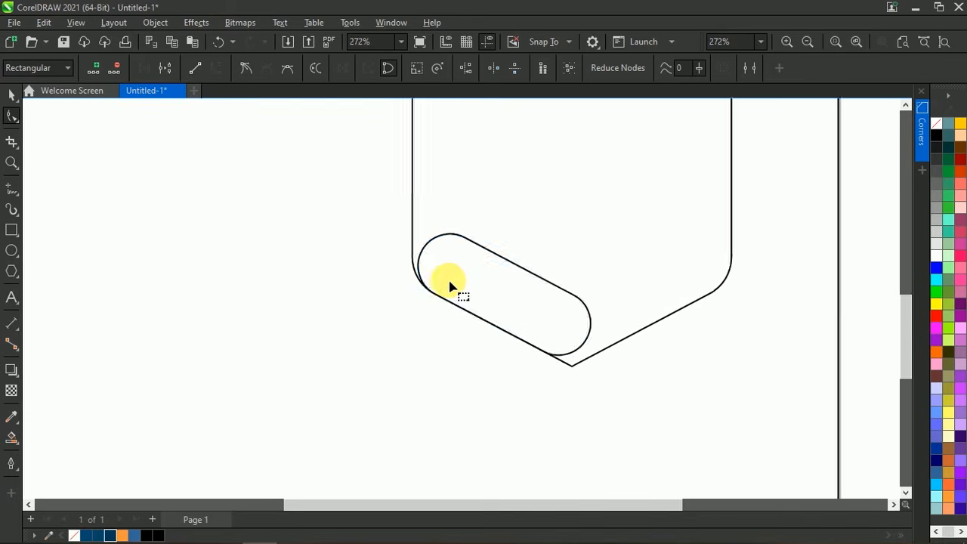
Step: Create a mirrored copy of the tilted pill and place it along the pointed shape's lower-right slanted edge
click(9, 93)
scroll(431, 292, down, 1)
scroll(412, 298, up, 1)
drag(406, 300, 641, 310)
drag(667, 365, 624, 362)
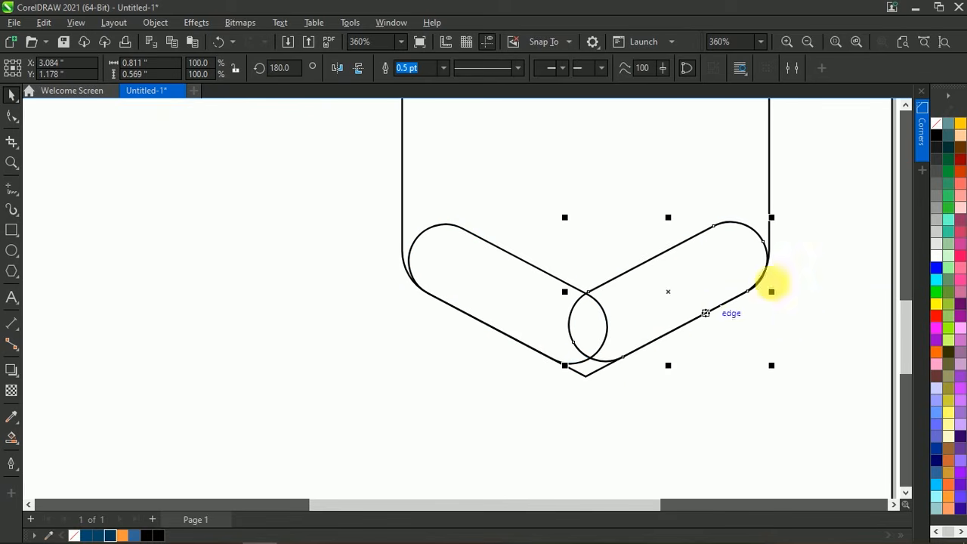
scroll(718, 272, up, 2)
scroll(710, 294, down, 4)
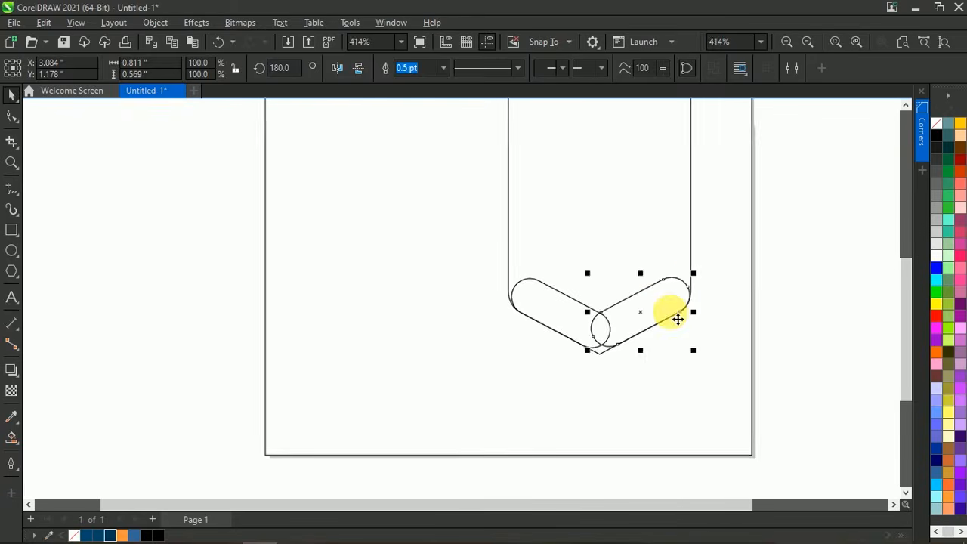
Step: Weld the two tilted pills into a single V-shaped strip
scroll(632, 317, up, 1)
shift+click(538, 327)
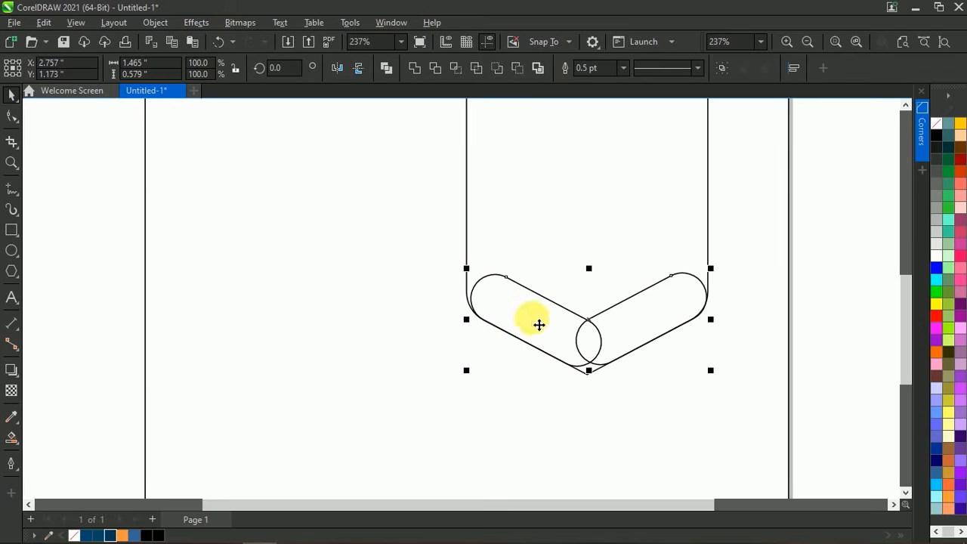
click(408, 67)
scroll(596, 377, up, 2)
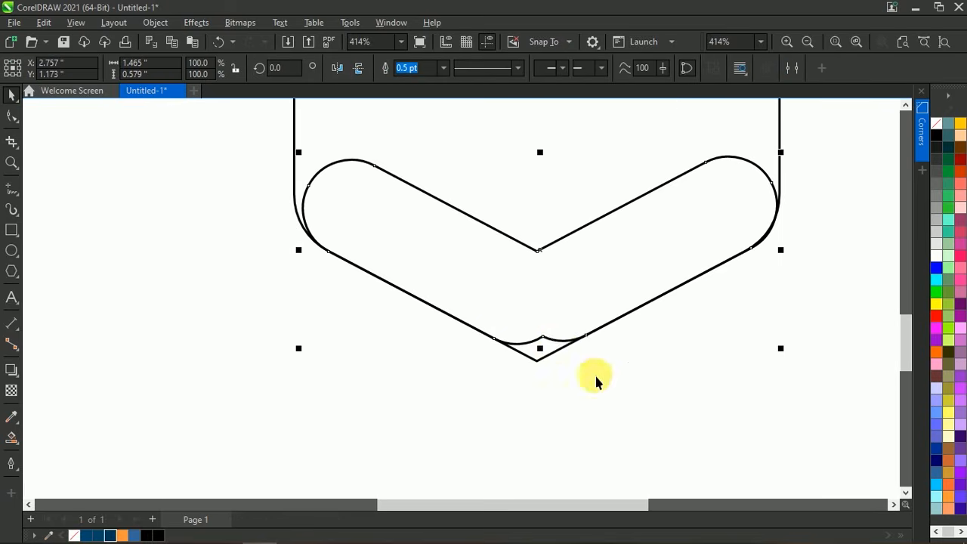
Step: Delete the notch node at the V strip's bottom, add nodes along that curve and pull its middle down into a smooth arc
click(12, 115)
scroll(557, 345, up, 1)
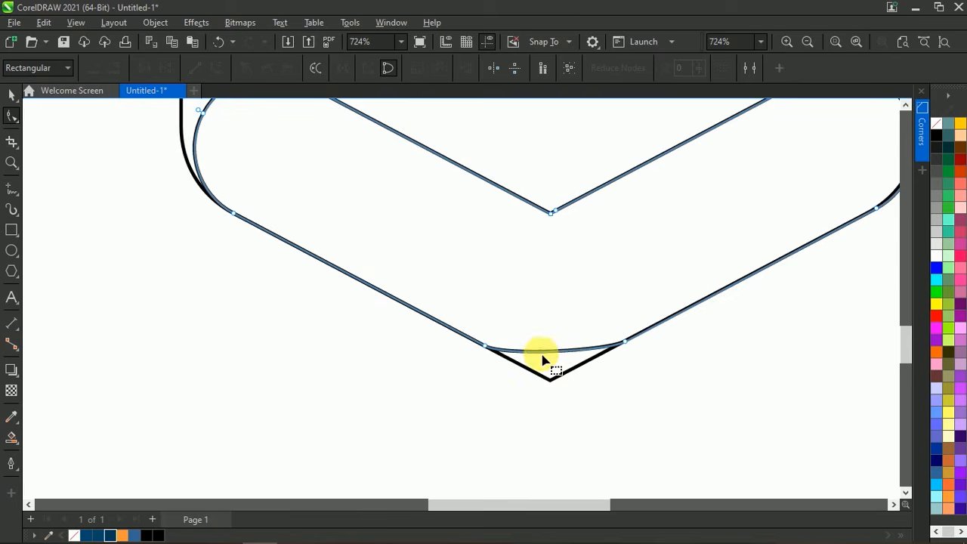
scroll(543, 360, up, 1)
drag(555, 349, 555, 361)
key(ctrl+z)
click(554, 349)
double_click(555, 349)
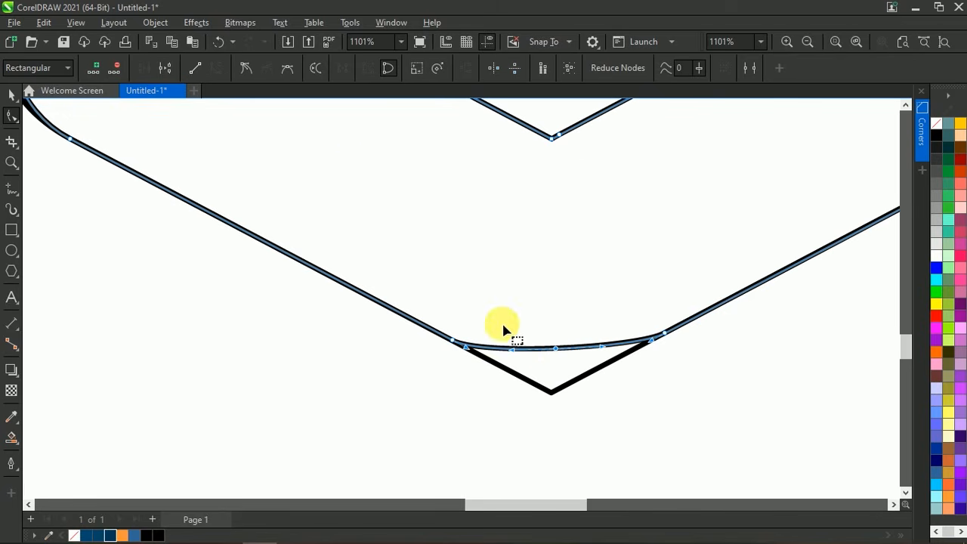
drag(559, 353, 558, 368)
scroll(559, 370, down, 4)
scroll(559, 255, up, 3)
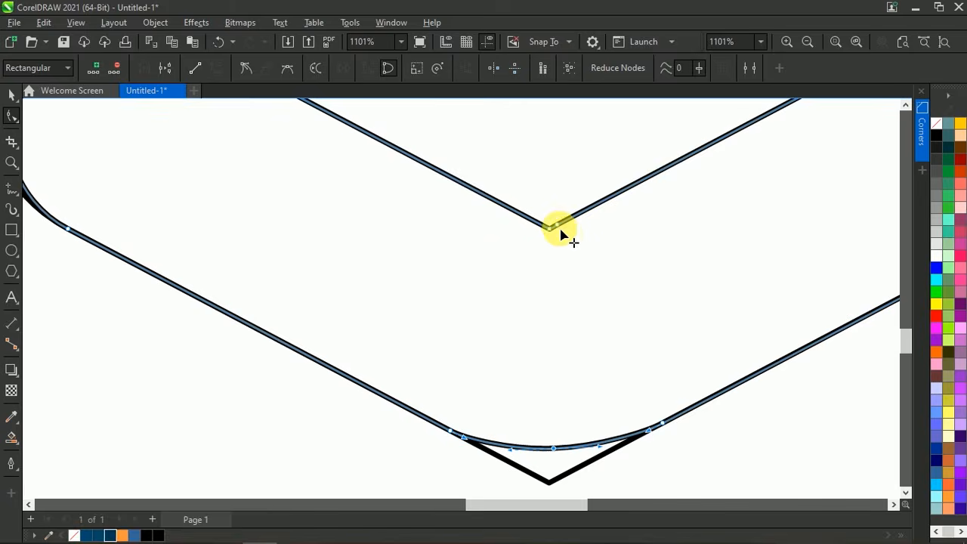
Step: Remove the extra node at the V strip's inner upper corner and fillet that corner with a radius of 0.32 in
drag(567, 204, 536, 283)
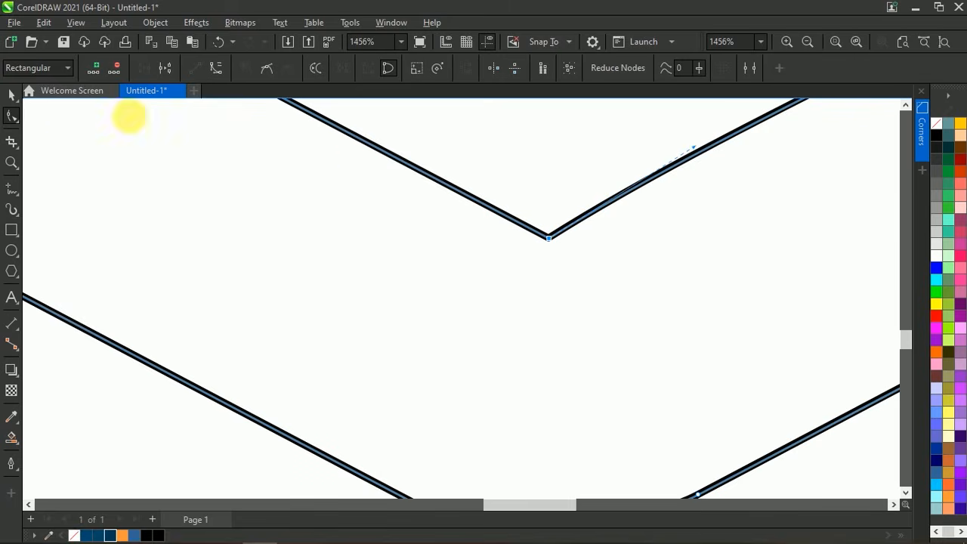
click(922, 144)
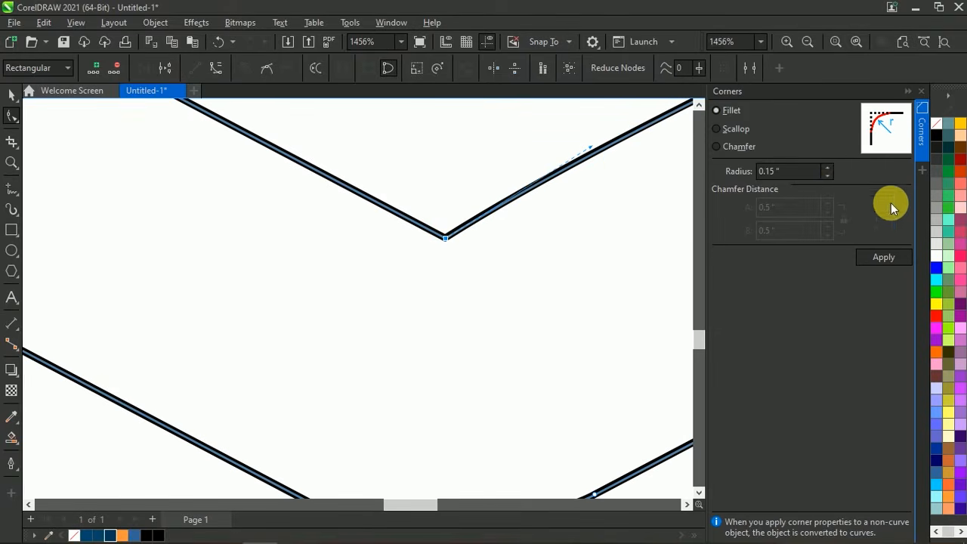
click(828, 174)
scroll(423, 306, down, 4)
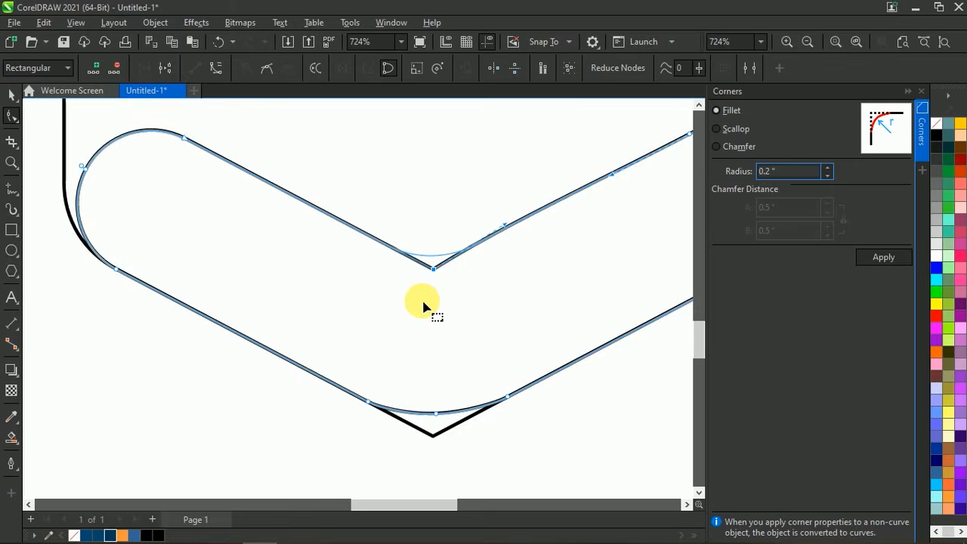
scroll(429, 294, up, 2)
scroll(386, 278, down, 2)
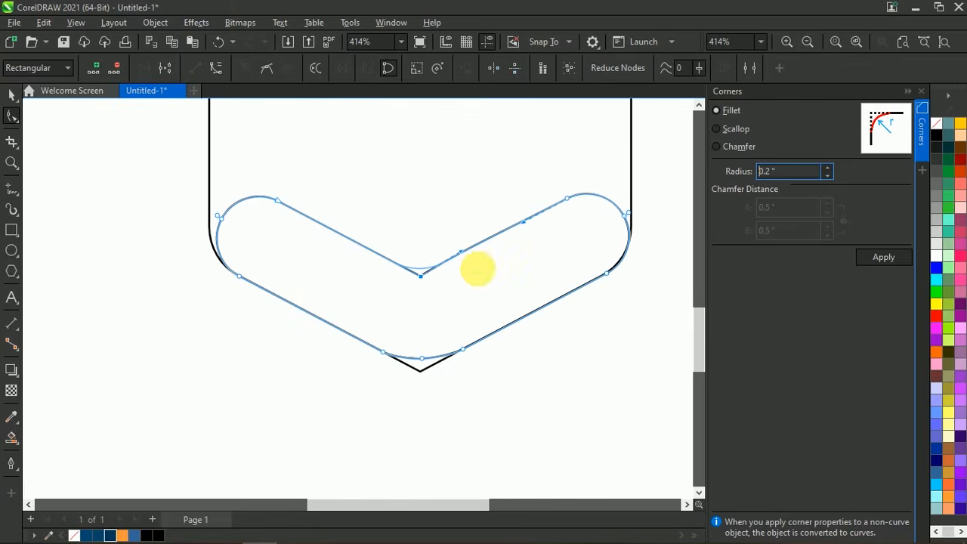
click(827, 167)
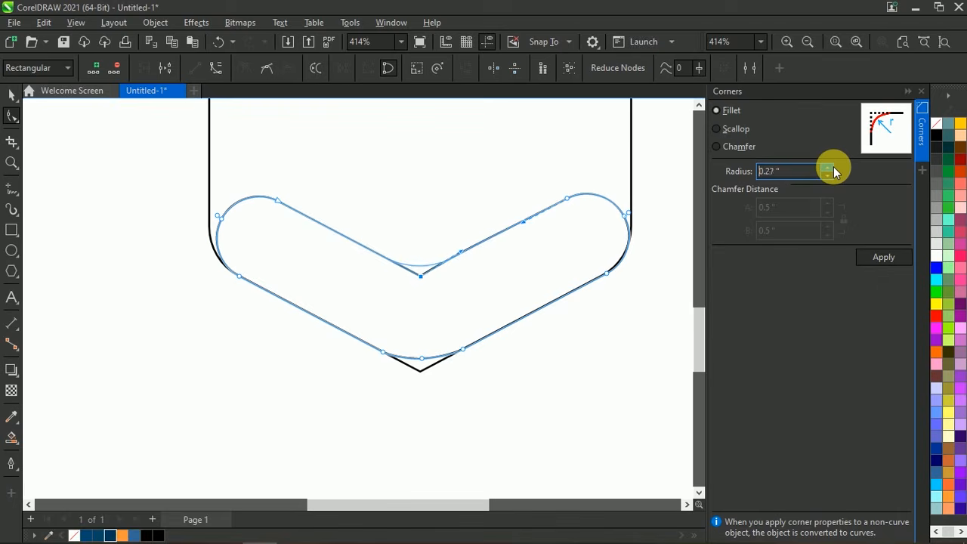
click(827, 167)
click(827, 167)
click(884, 258)
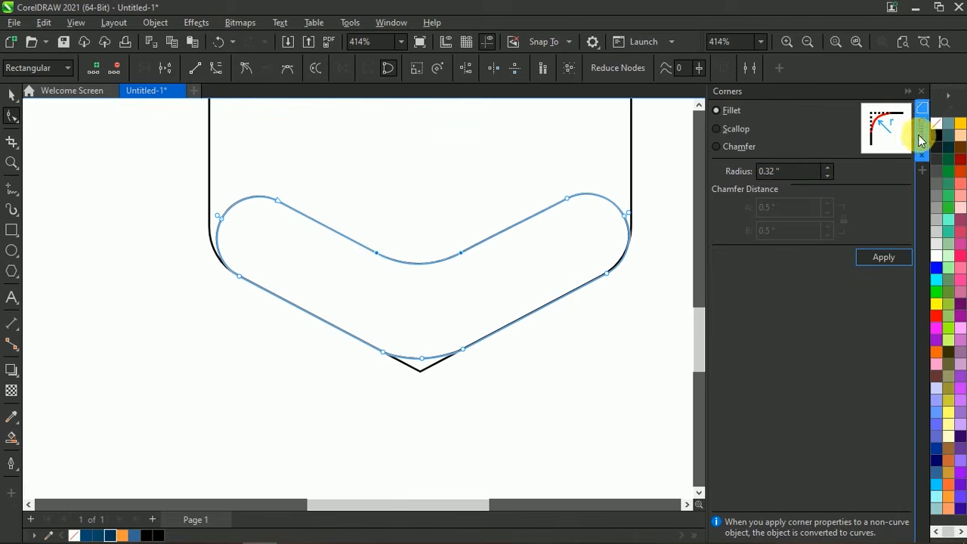
click(909, 96)
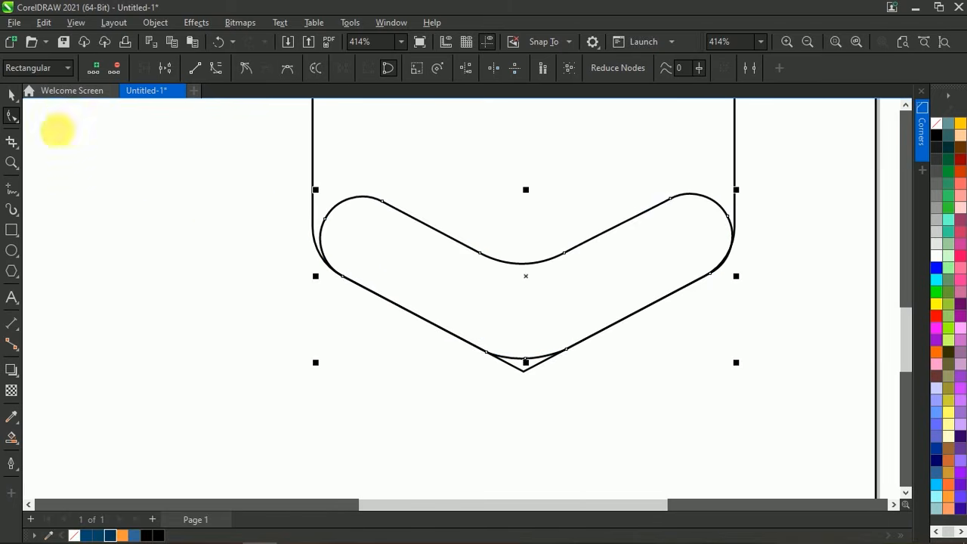
click(11, 94)
scroll(473, 333, down, 9)
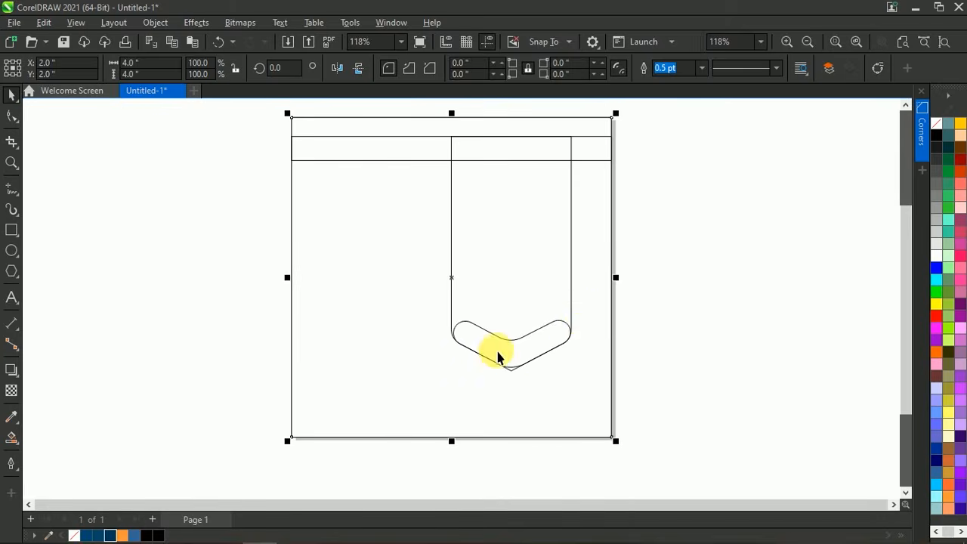
Step: Fill the V-shaped strip at the banner's bottom with the darkest navy blue from the document palette
scroll(450, 342, up, 3)
click(454, 333)
click(122, 535)
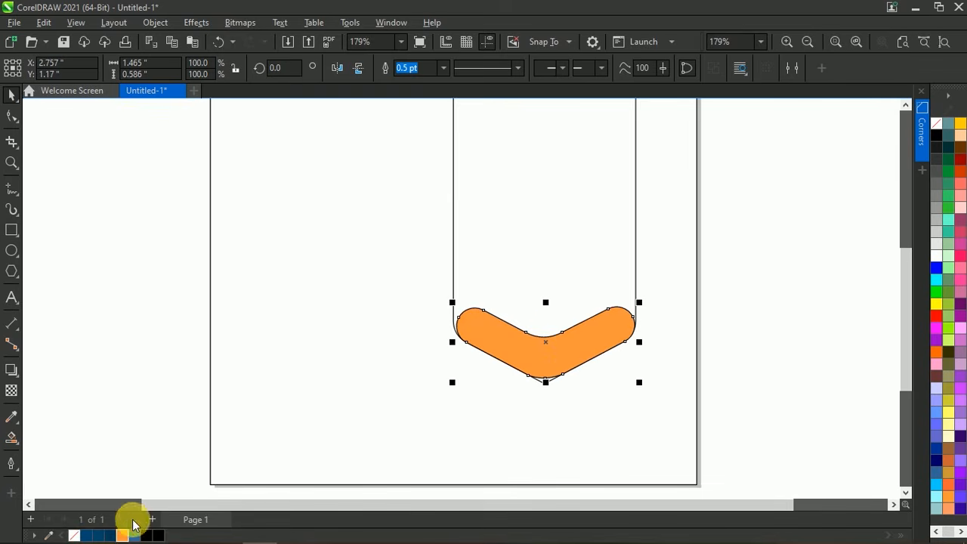
click(112, 535)
scroll(620, 352, up, 1)
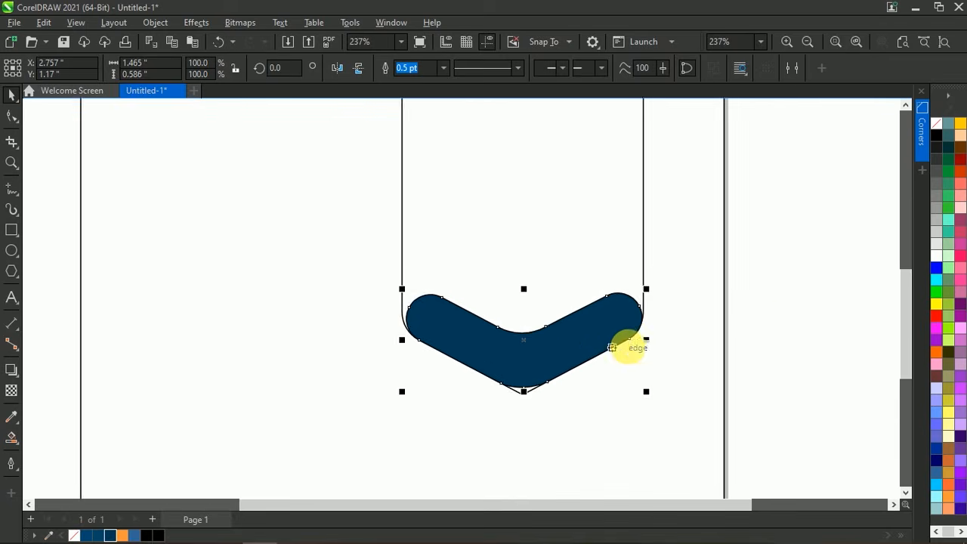
Step: Fill the pointed upright banner with the medium dark blue from the document palette
click(619, 352)
scroll(539, 348, down, 2)
click(541, 275)
scroll(466, 453, down, 1)
scroll(486, 363, down, 1)
scroll(492, 377, up, 2)
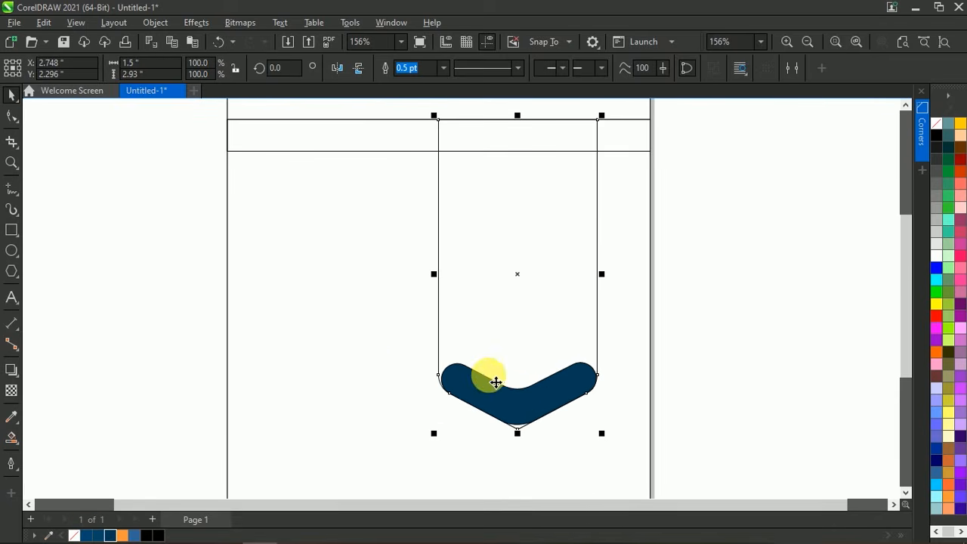
click(86, 535)
click(111, 413)
click(529, 310)
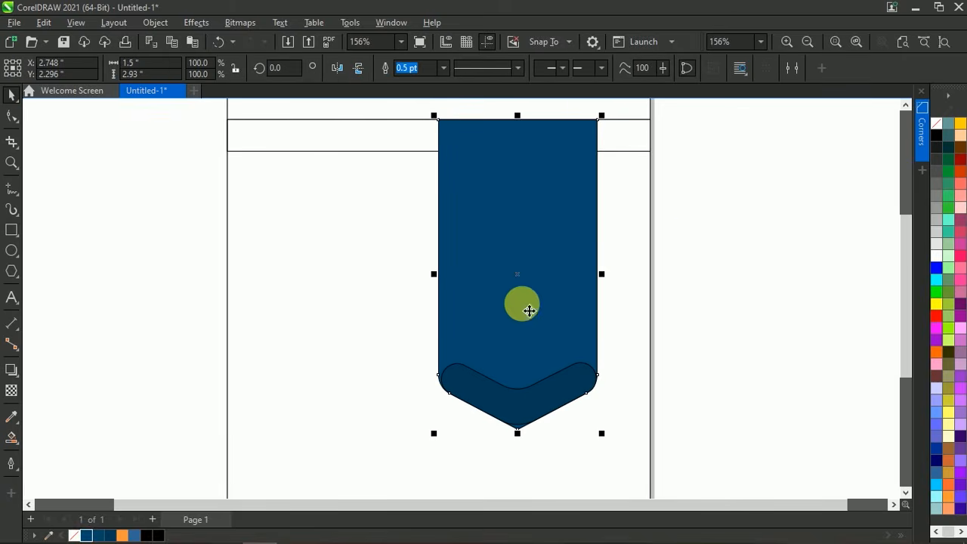
Step: Remove the outlines from the pointed banner and from the V-shaped strip
right_click(941, 134)
click(923, 130)
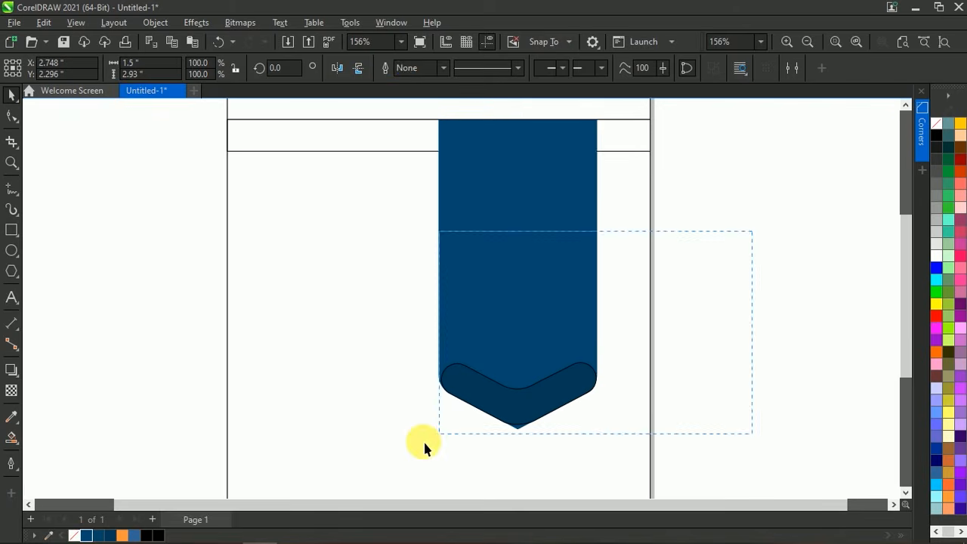
right_click(936, 125)
click(883, 132)
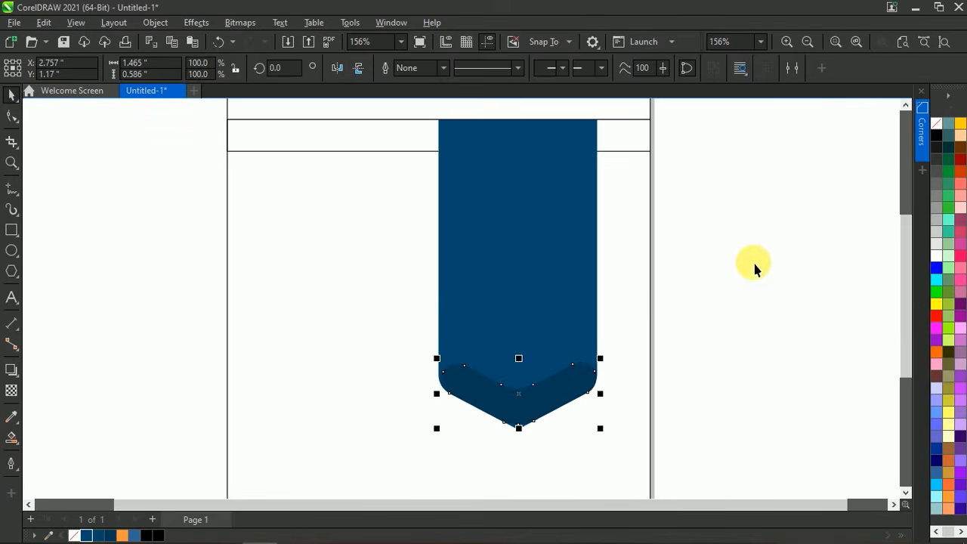
Step: Apply a black inner shadow to the V strip, offset about -0.026 in vertically so it darkens the upper edge
click(576, 406)
scroll(524, 452, up, 2)
click(517, 370)
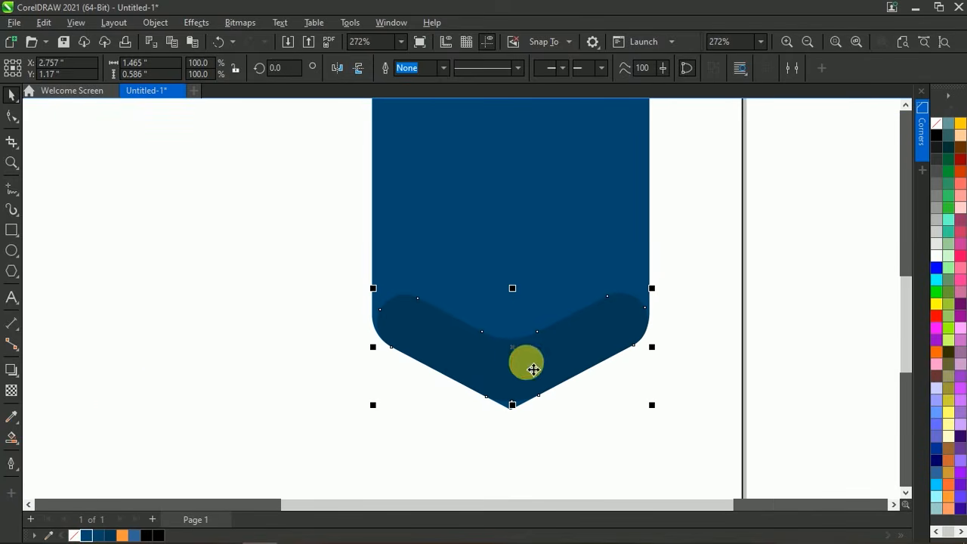
click(11, 369)
scroll(488, 384, up, 1)
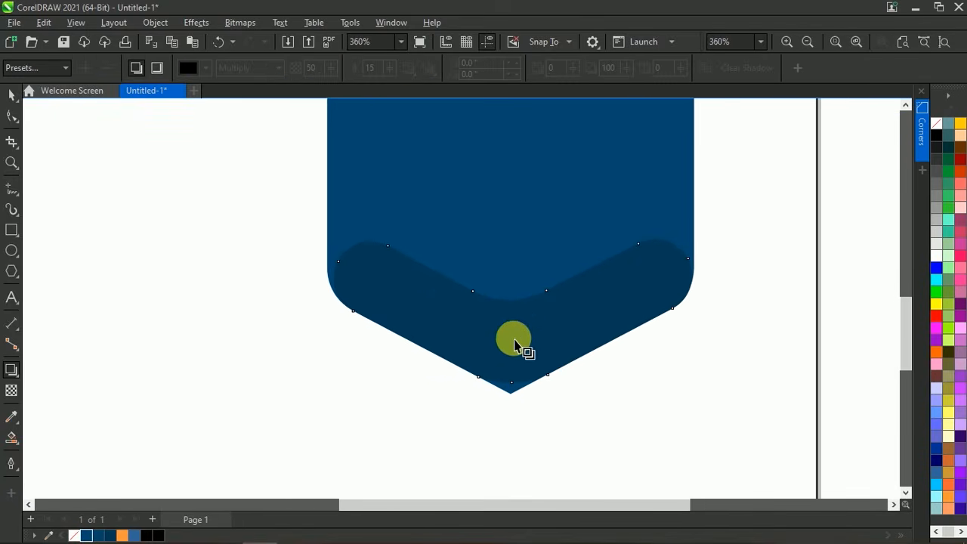
drag(510, 338, 514, 370)
click(156, 67)
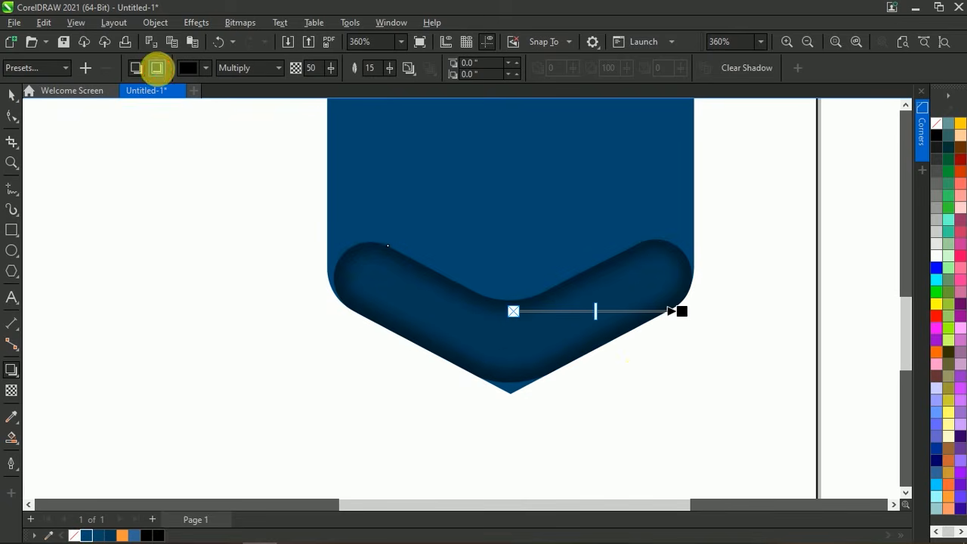
drag(682, 310, 528, 400)
click(11, 95)
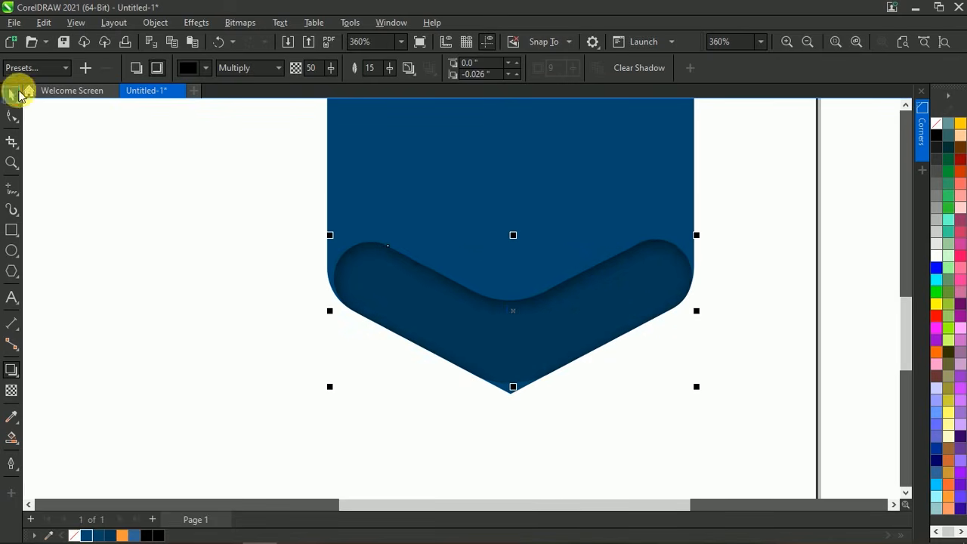
click(905, 45)
click(652, 314)
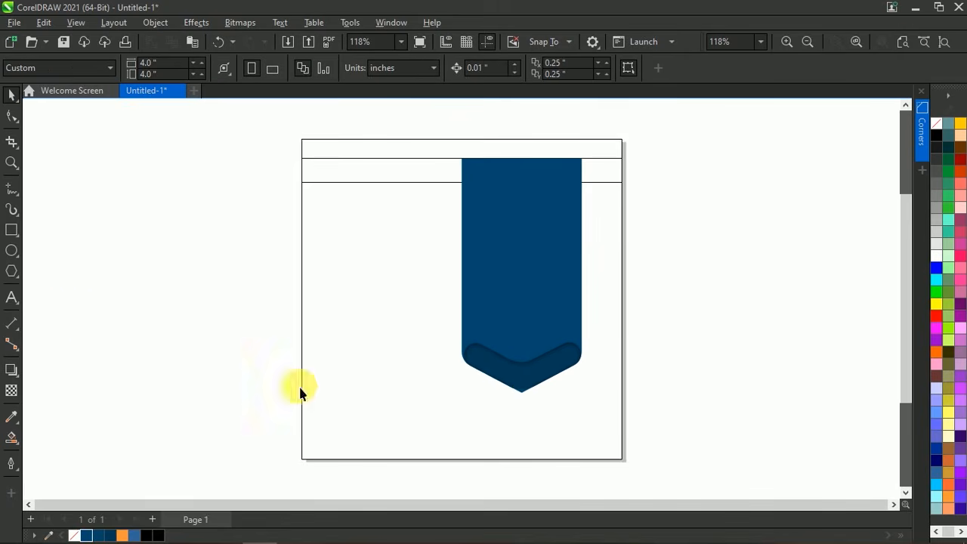
Step: Draw an upright rectangle across the middle of the V strip and resize it to about 0.882 × 1.647 in
click(10, 231)
scroll(588, 466, up, 2)
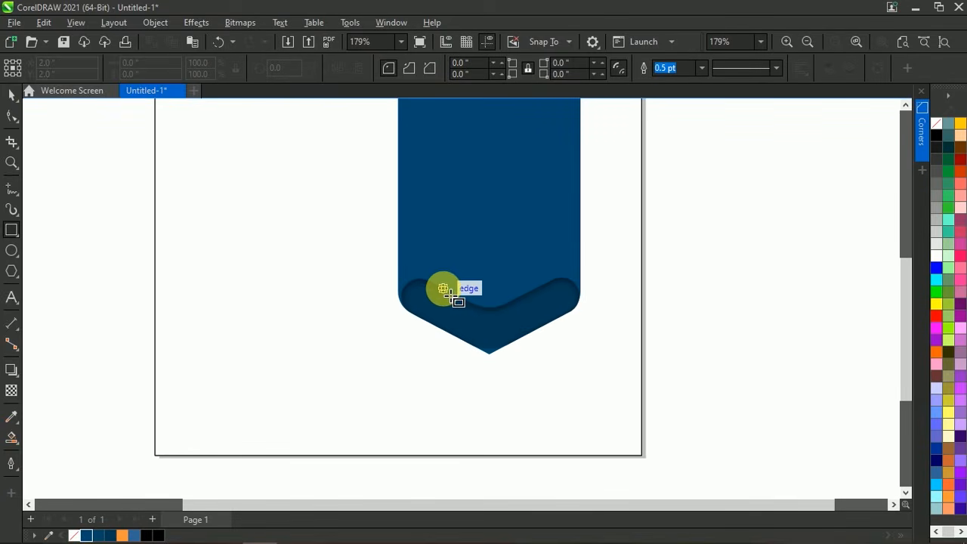
drag(459, 303, 552, 435)
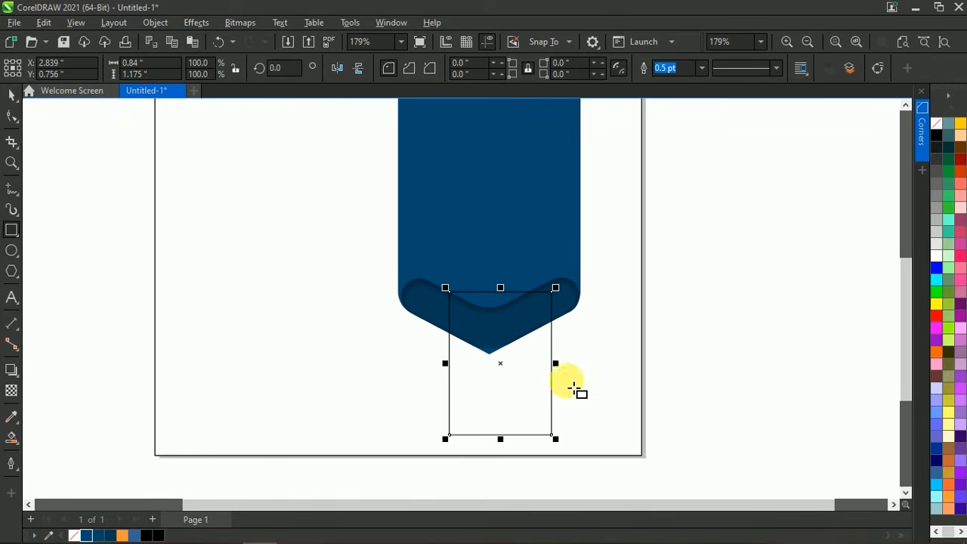
drag(556, 364, 496, 229)
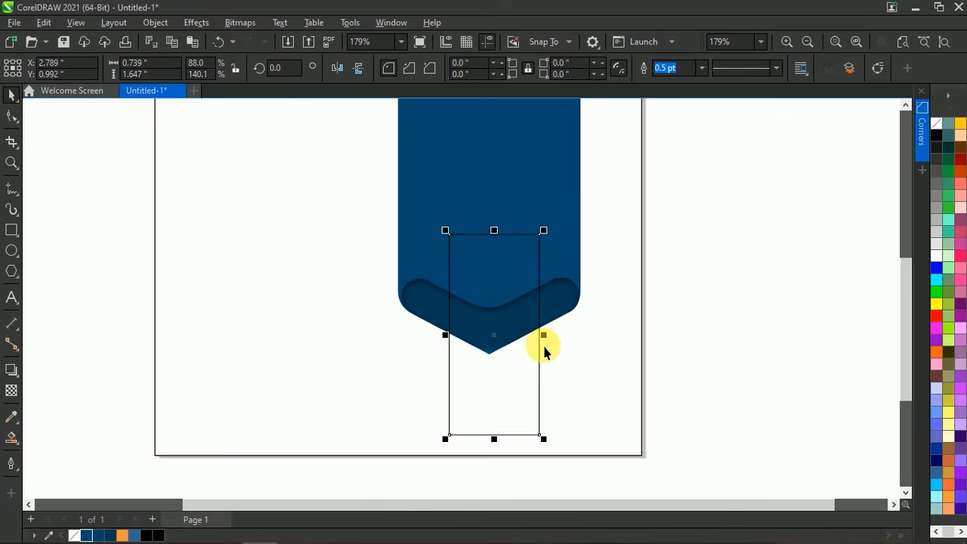
drag(541, 307, 580, 281)
drag(580, 334, 538, 296)
drag(446, 334, 438, 289)
drag(535, 342, 552, 327)
Step: Center the rectangle horizontally on the V strip and shorten it from below to about 1.417 in high
key(F6)
shift+click(425, 300)
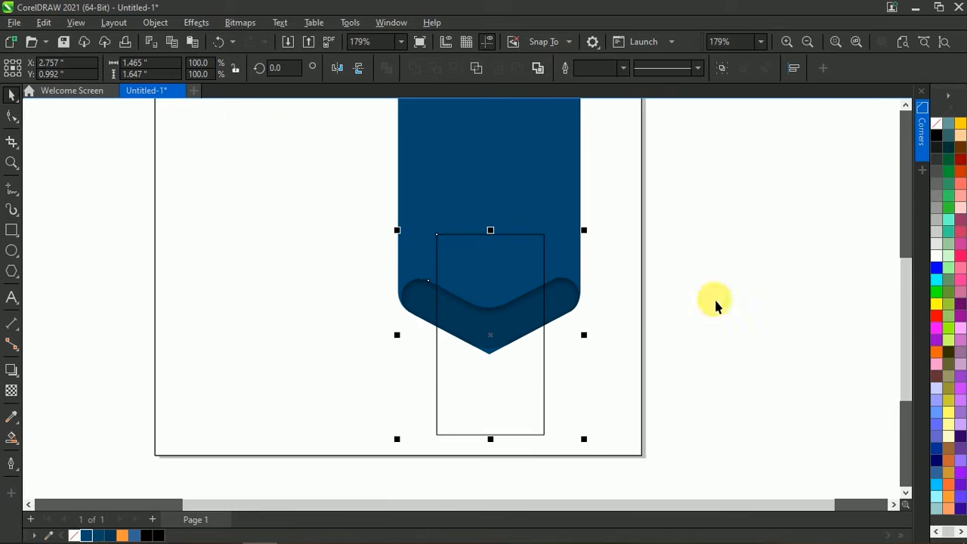
click(676, 313)
click(496, 364)
drag(496, 411, 499, 382)
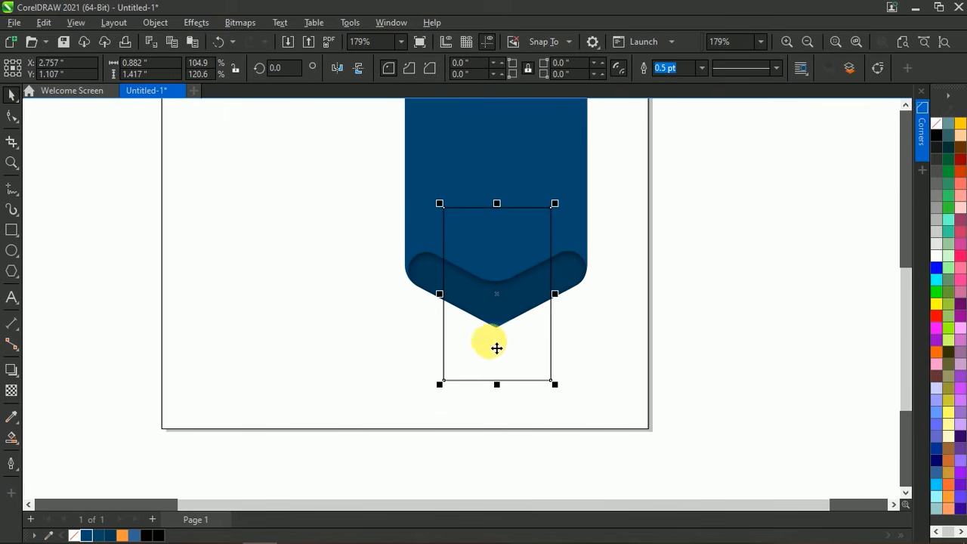
Step: Round the rectangle's two bottom corners to a 0.441 in radius, forming a full semicircular end
click(12, 141)
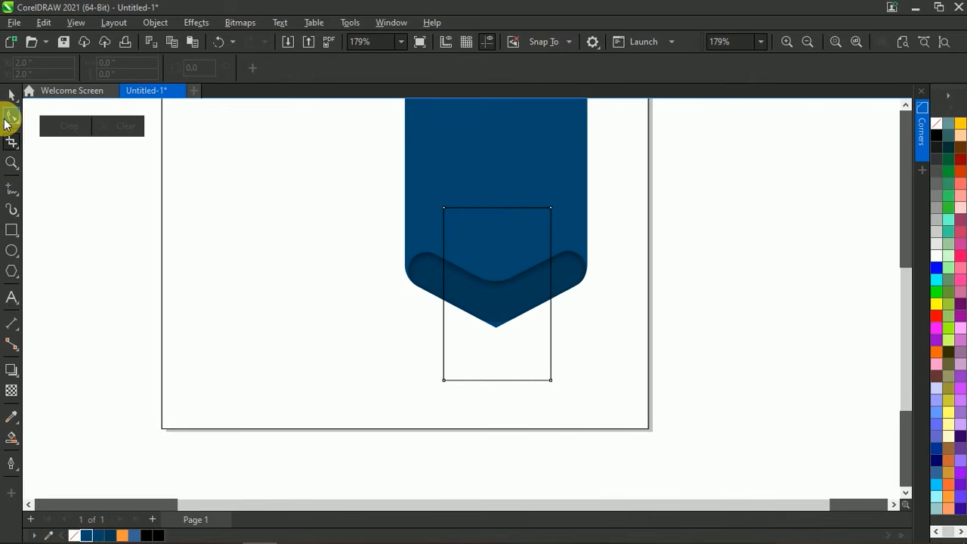
click(11, 117)
scroll(446, 404, up, 1)
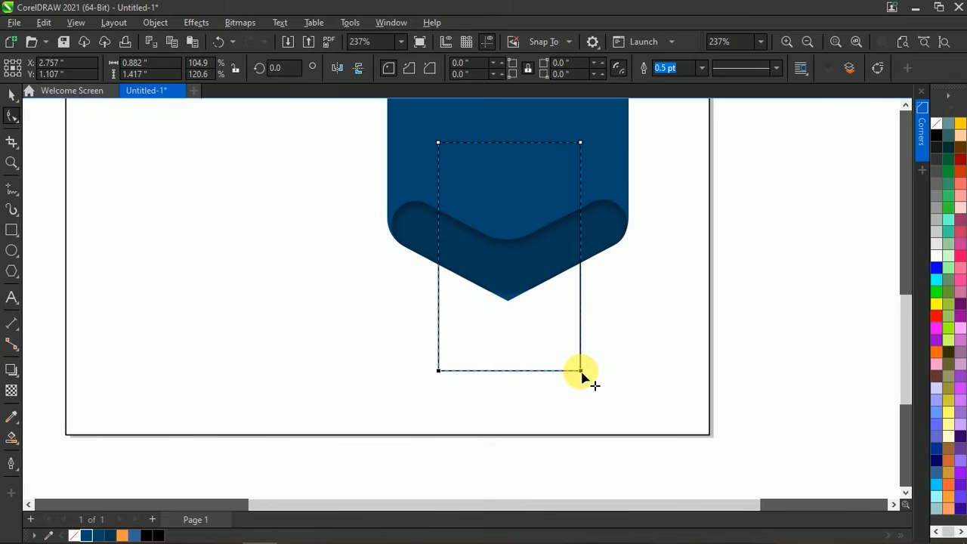
drag(581, 361, 580, 300)
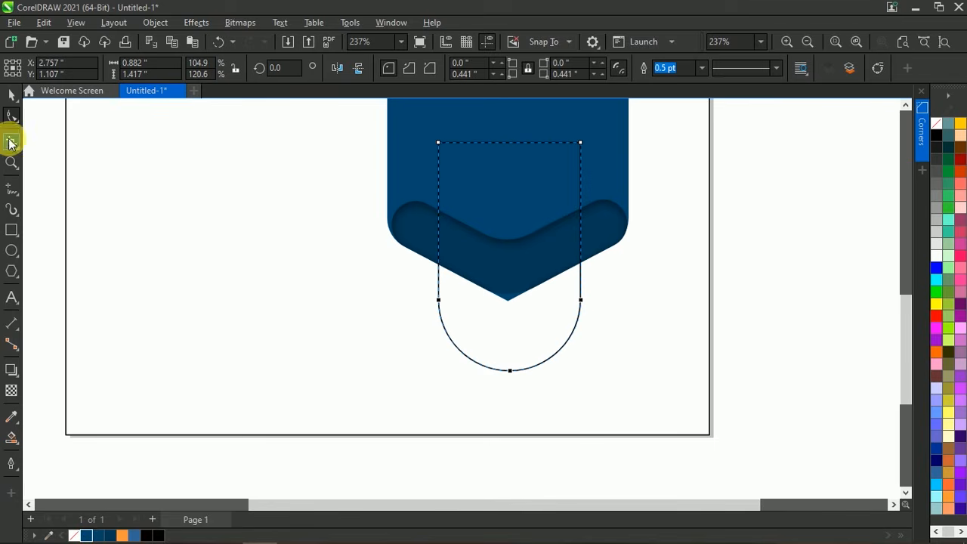
Step: Make a copy of the rounded rectangle stretched downward to about 1.508 in high, leaving a crescent below the original
click(11, 94)
drag(513, 384, 517, 401)
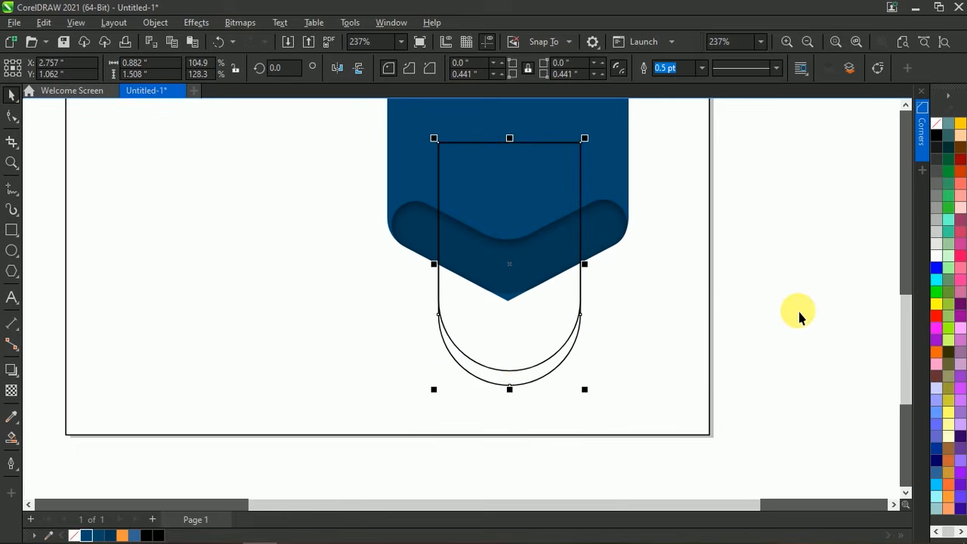
click(552, 403)
scroll(403, 398, down, 1)
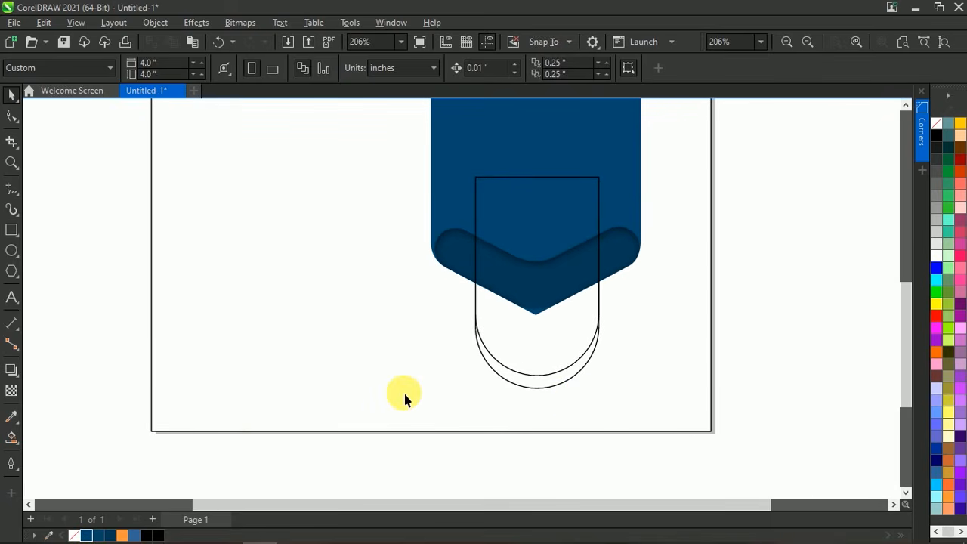
Step: Smart-fill the crescent, the rounded body, the V strip's middle section and the small gap at the banner's tip with blue
click(11, 437)
click(542, 381)
click(547, 348)
scroll(557, 282, up, 2)
click(551, 294)
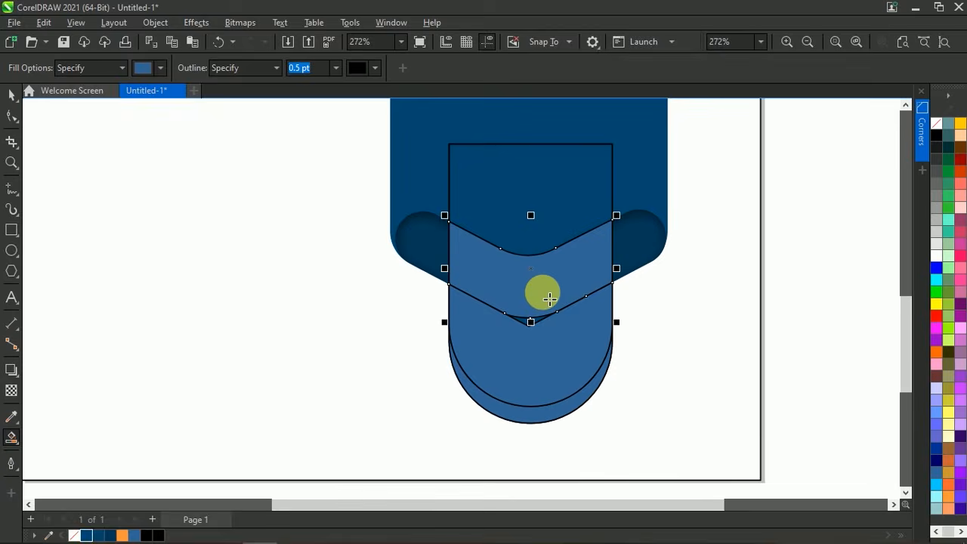
scroll(533, 325, up, 5)
click(535, 315)
scroll(547, 327, down, 9)
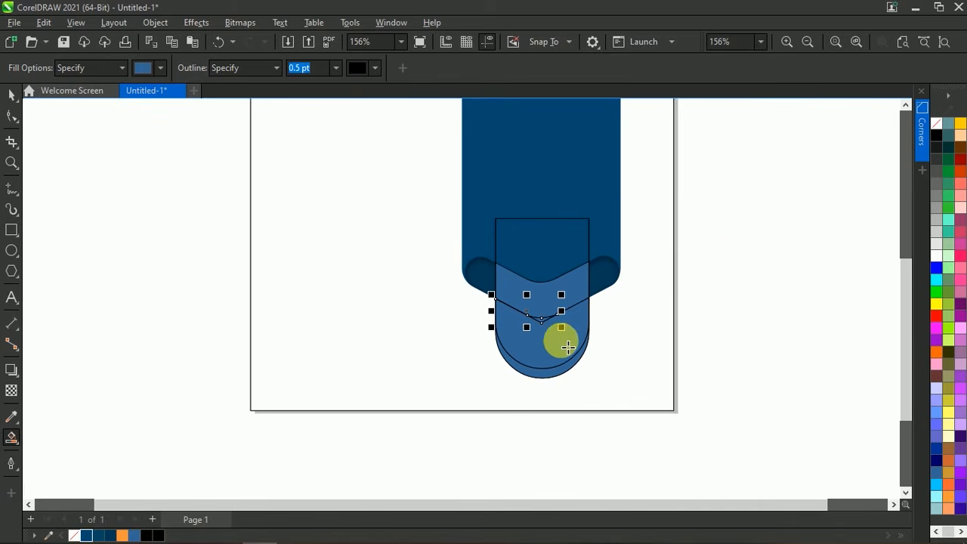
Step: Delete the two original rounded rectangles, keeping only the smart-filled pieces
key(space)
click(703, 268)
click(579, 258)
click(688, 243)
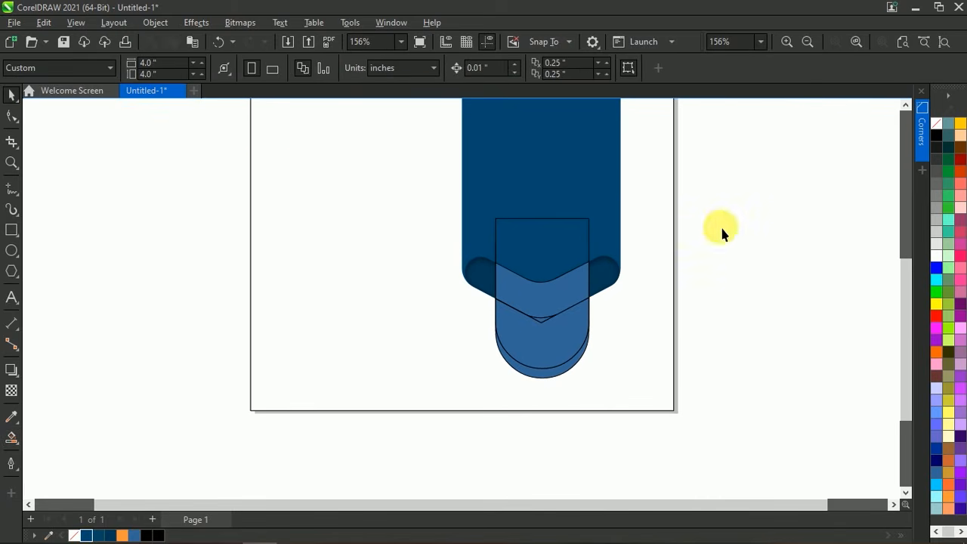
scroll(531, 297, up, 3)
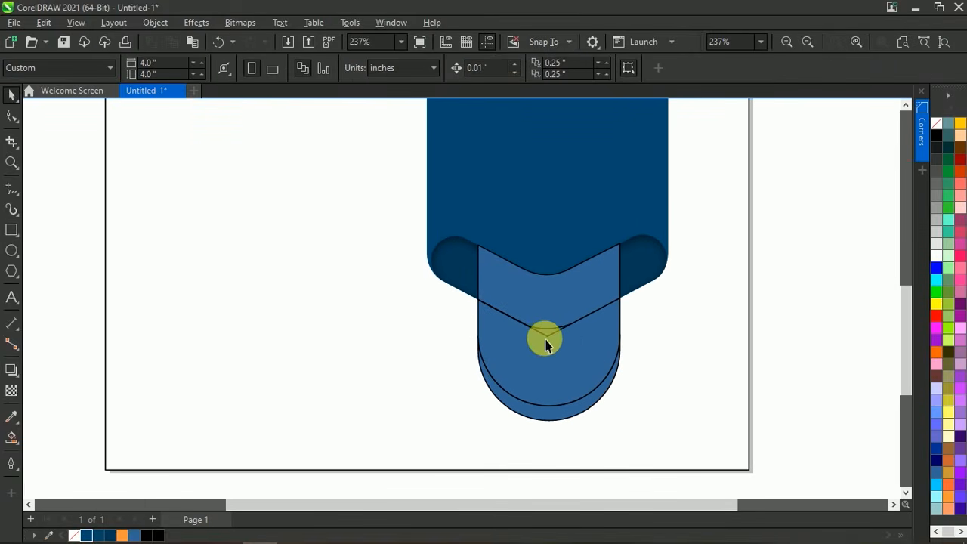
Step: Weld the tip pieces, the V strip's middle section and the rounded body into one tab shape
click(546, 336)
shift+click(555, 304)
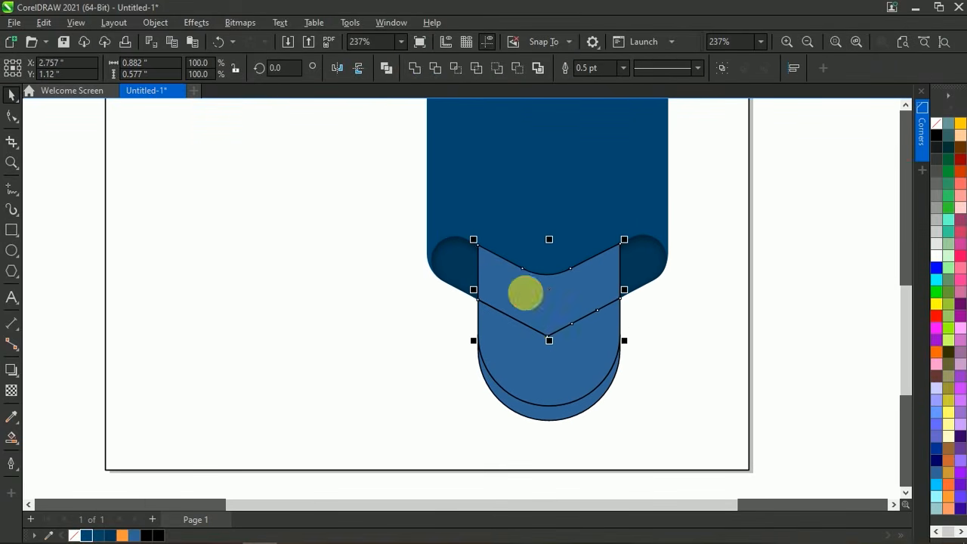
shift+click(550, 361)
click(417, 70)
scroll(615, 329, down, 3)
scroll(615, 336, up, 4)
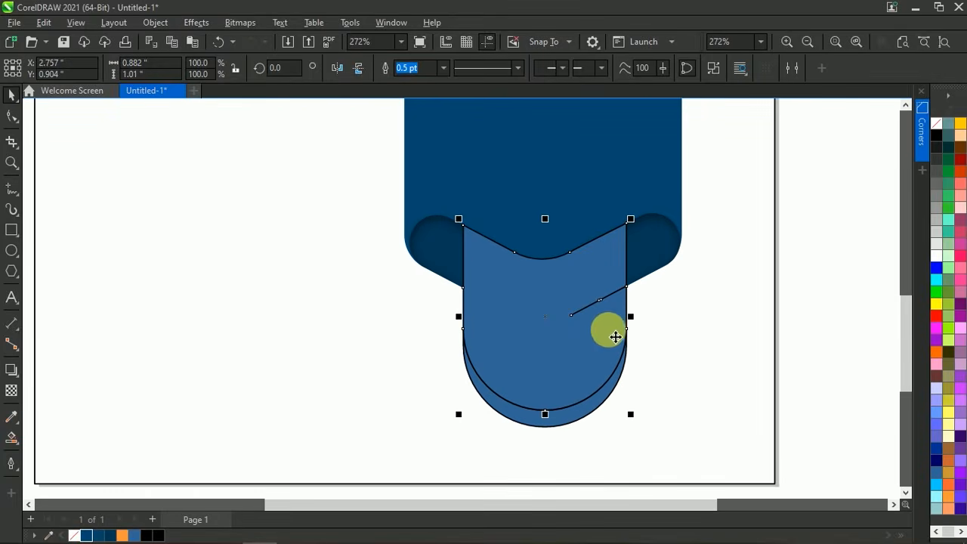
Step: Remove the welded tab's outline and fill it with orange
right_click(941, 125)
click(874, 130)
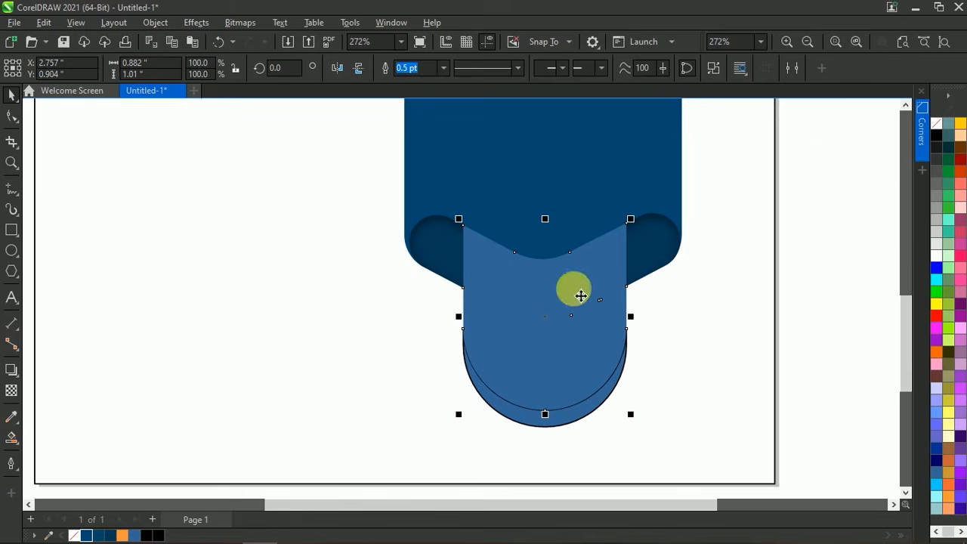
click(122, 535)
scroll(501, 362, down, 2)
scroll(520, 388, up, 2)
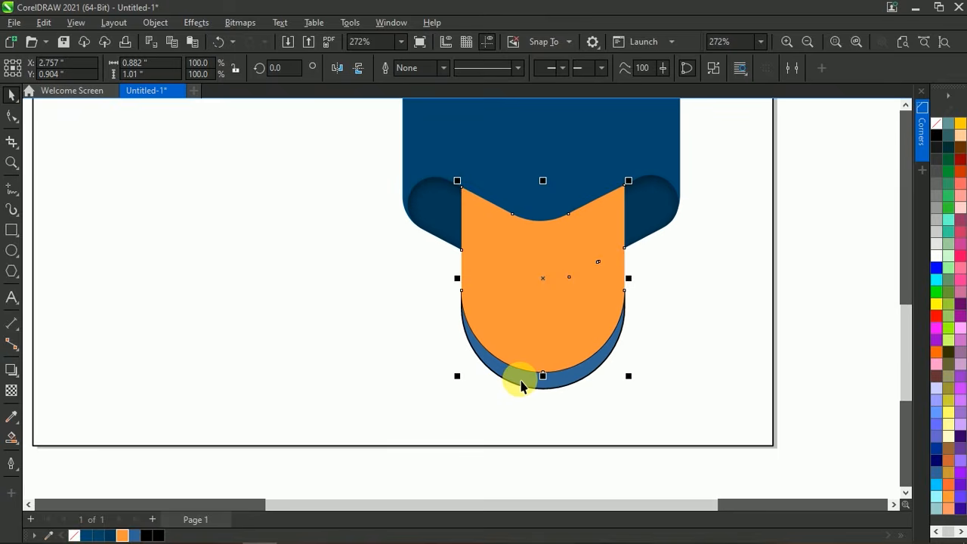
Step: Remove the outline of the crescent under the orange tab and fill it with the darkest navy blue
right_click(938, 124)
click(879, 130)
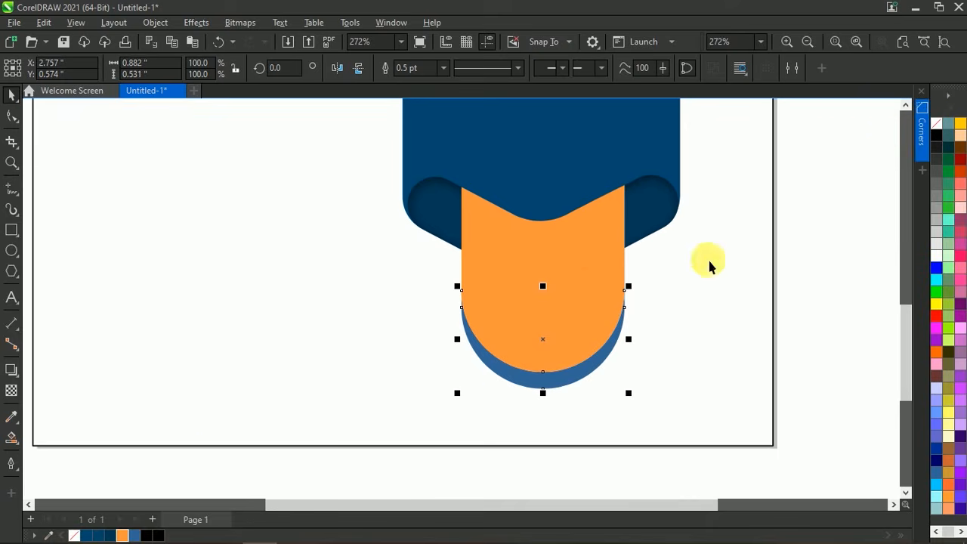
click(111, 534)
scroll(503, 393, down, 4)
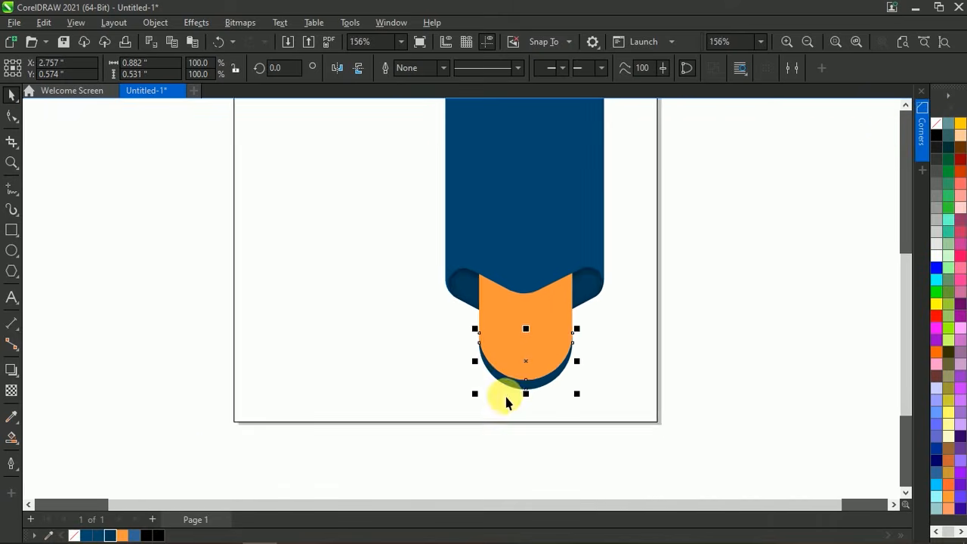
click(664, 290)
scroll(453, 301, up, 1)
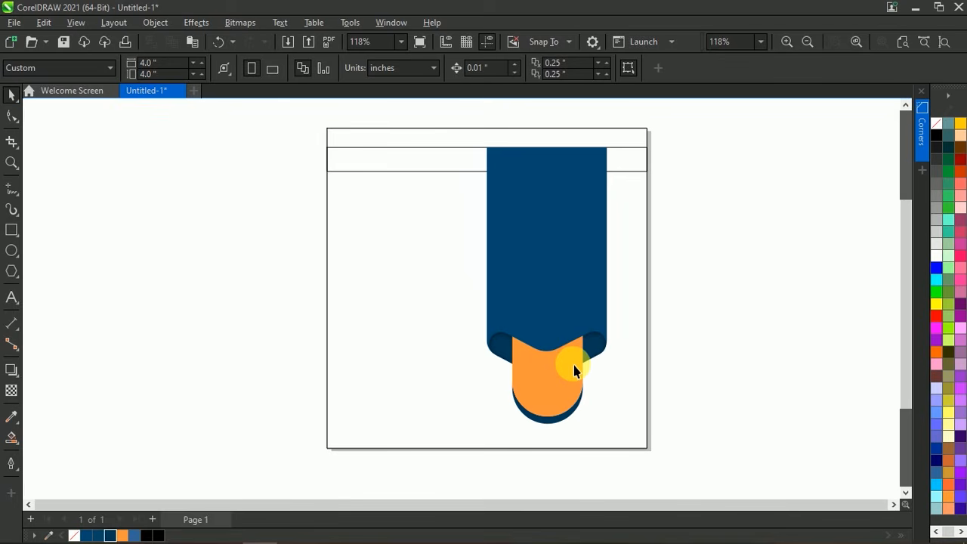
Step: Stretch the blue banner's top edge upward above the horizontal band, making the banner about 3.056 in high
scroll(552, 112, up, 3)
click(557, 189)
drag(556, 188, 532, 166)
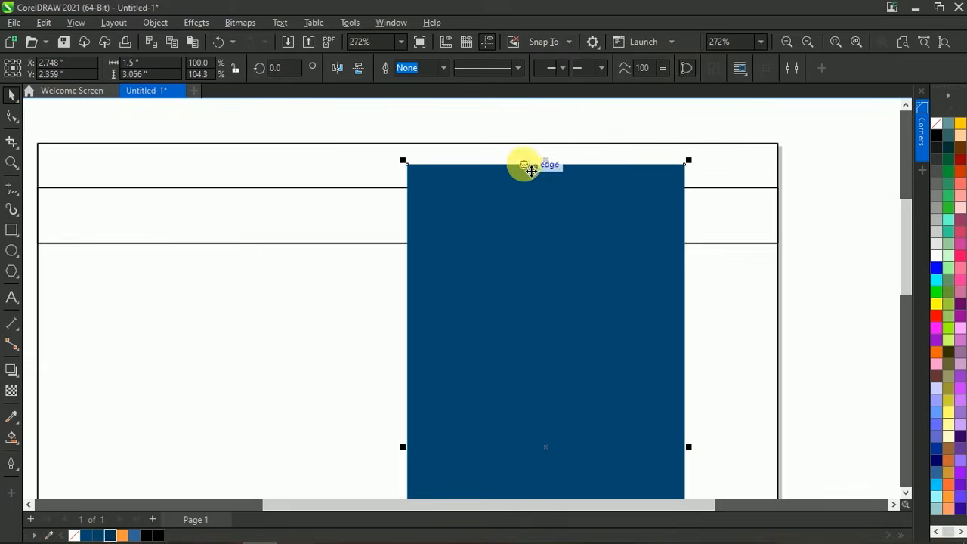
click(504, 115)
scroll(481, 166, up, 1)
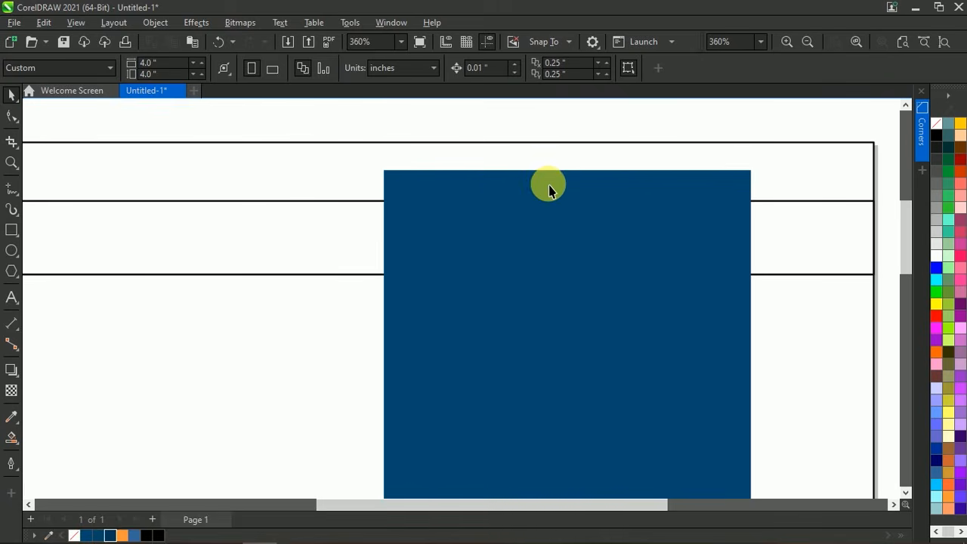
click(550, 188)
click(415, 123)
Step: Draw a rectangle about 0.168 × 0.464 in over the horizontal band and fully round its corners to 0.084 in
click(10, 230)
drag(207, 160, 255, 280)
click(11, 116)
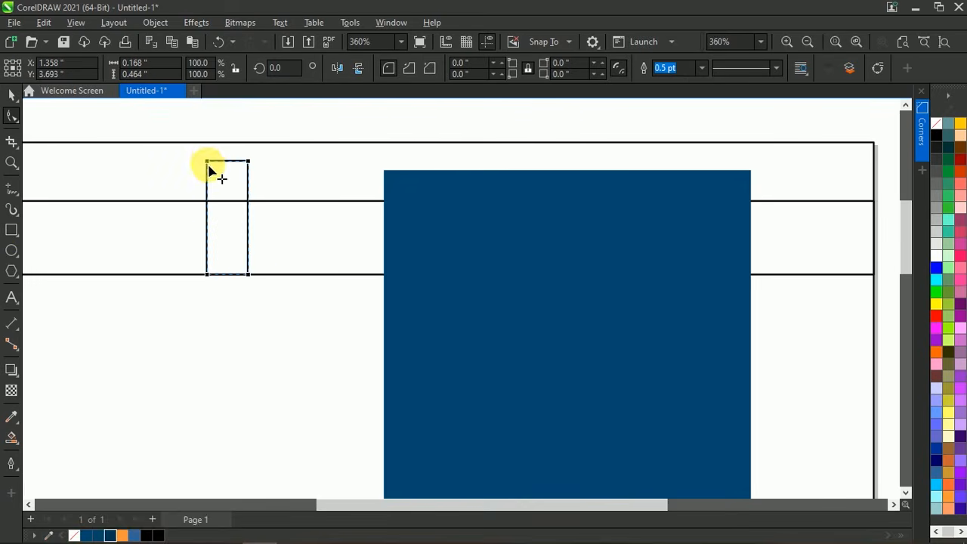
drag(209, 165, 264, 219)
click(12, 94)
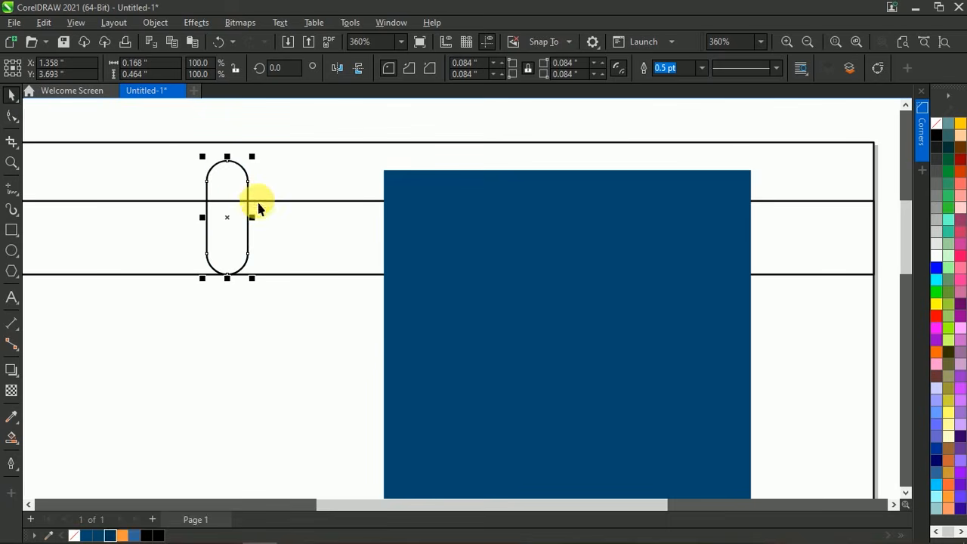
Step: Align the capsule with the blue banner's top-left corner, outside its left edge, and place a copy outside the right edge
drag(446, 172, 445, 171)
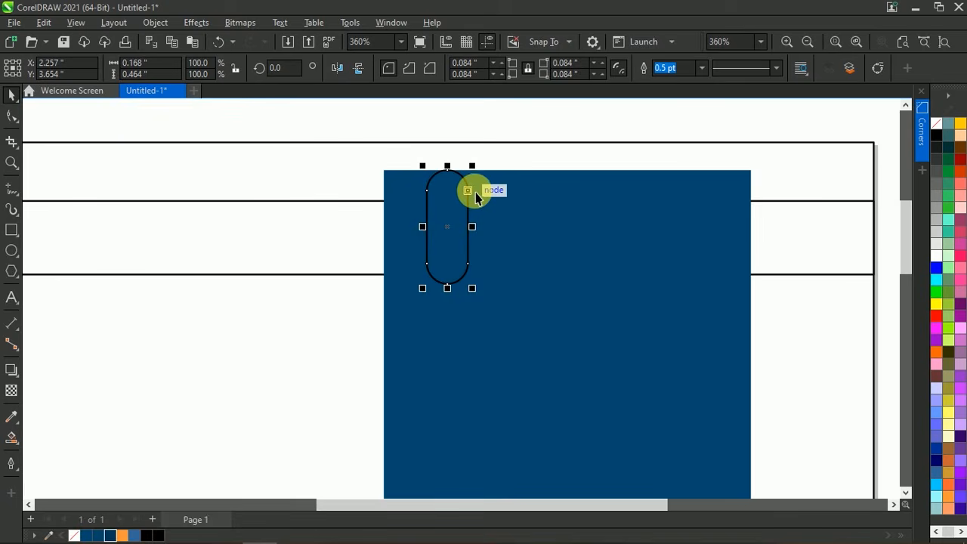
drag(476, 195, 384, 183)
scroll(378, 196, up, 2)
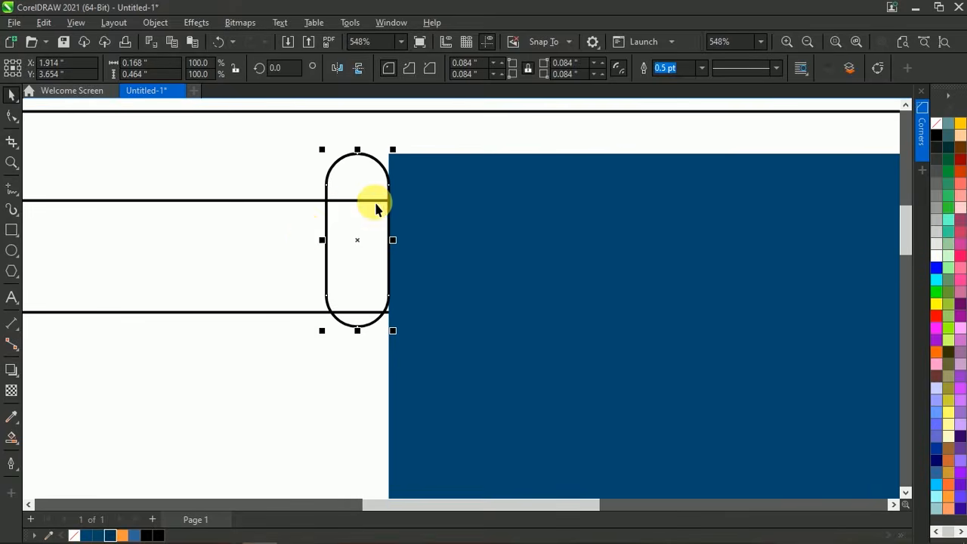
scroll(309, 227, down, 3)
drag(328, 212, 673, 209)
key(Escape)
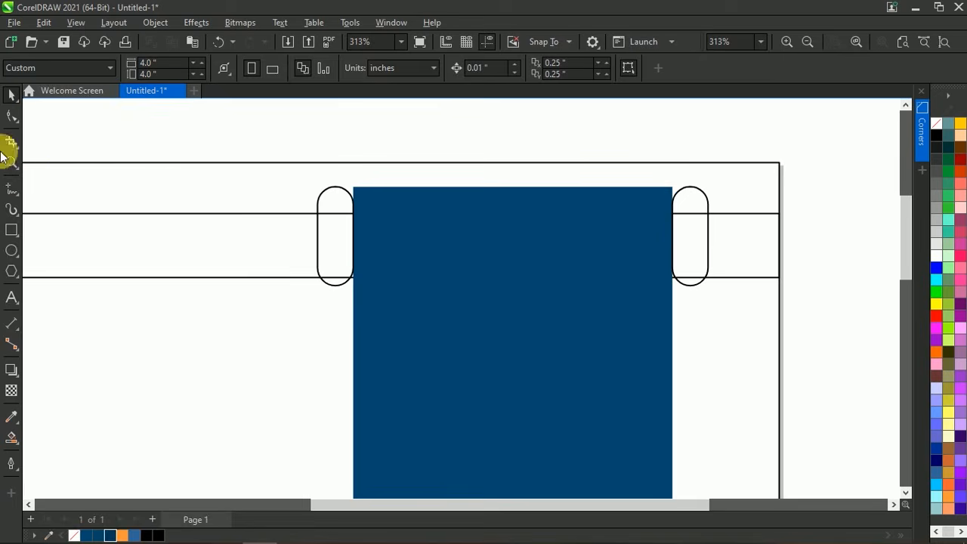
Step: Draw a horizontal line about 0.329 in long outward from the blue banner's top-left corner, above the capsule
click(17, 189)
scroll(291, 204, up, 2)
click(401, 174)
click(273, 173)
scroll(389, 194, down, 2)
key(space)
click(423, 157)
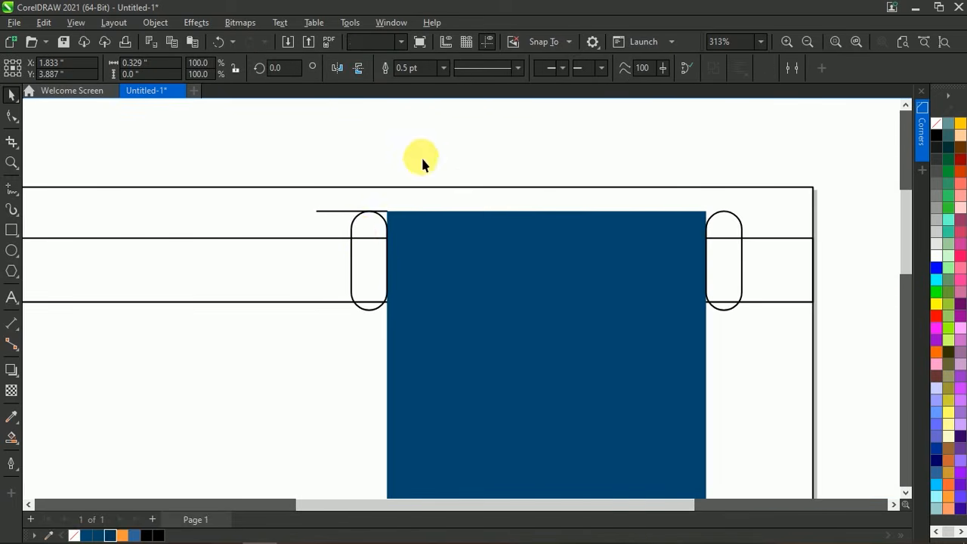
Step: Smart-fill the left capsule's dome above the band and the small corner gap between it and the banner
scroll(345, 242, up, 2)
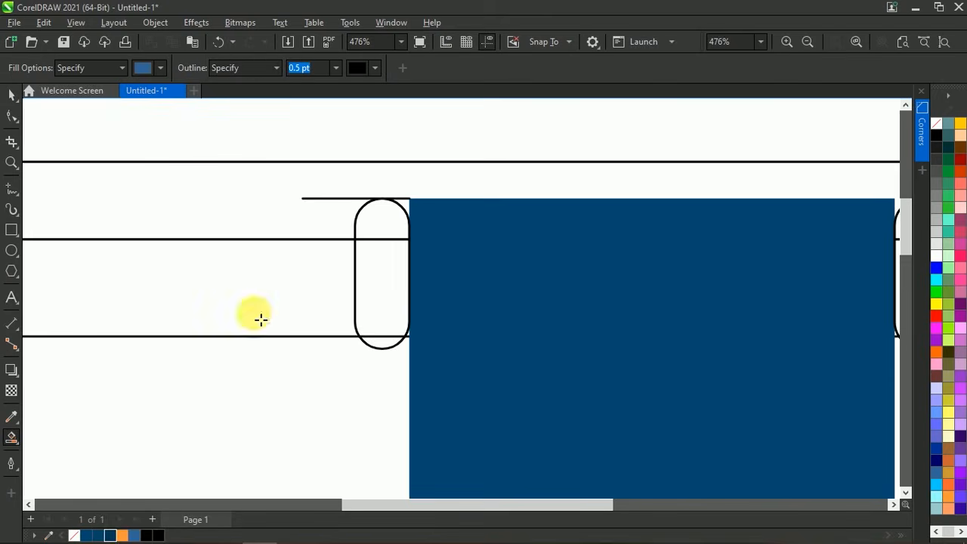
click(12, 438)
scroll(402, 226, up, 3)
click(409, 194)
click(380, 223)
scroll(458, 214, down, 5)
key(space)
Step: Delete the left capsule and the guide line above it, keeping the filled pieces
scroll(416, 205, up, 1)
click(389, 255)
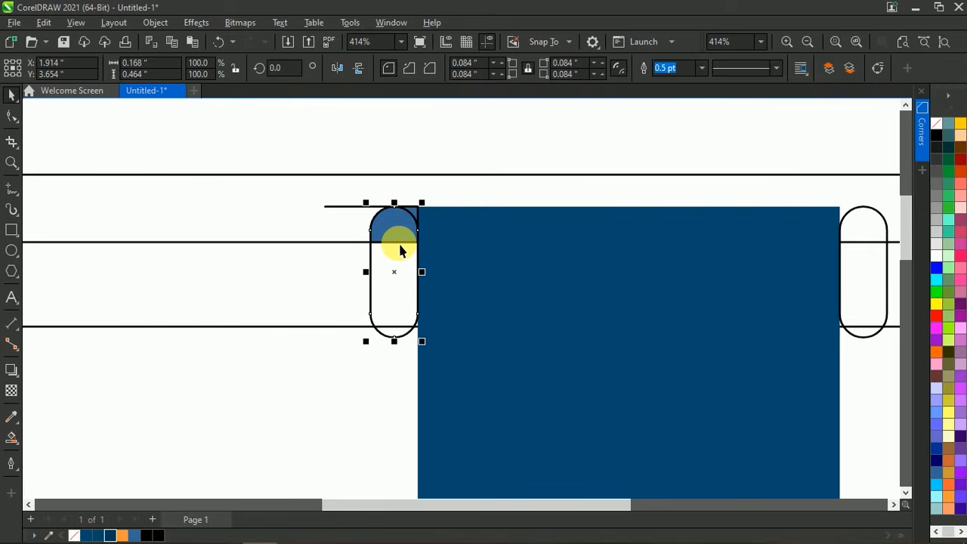
key(Delete)
click(354, 205)
key(Delete)
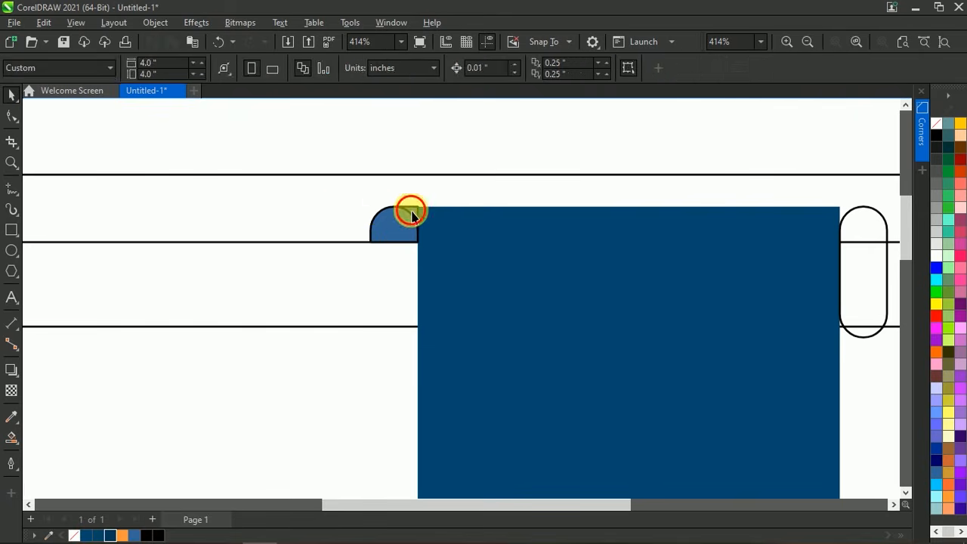
Step: Try to weld the small corner piece at the banner's top left to the blue banner
click(412, 212)
shift+click(439, 241)
click(417, 70)
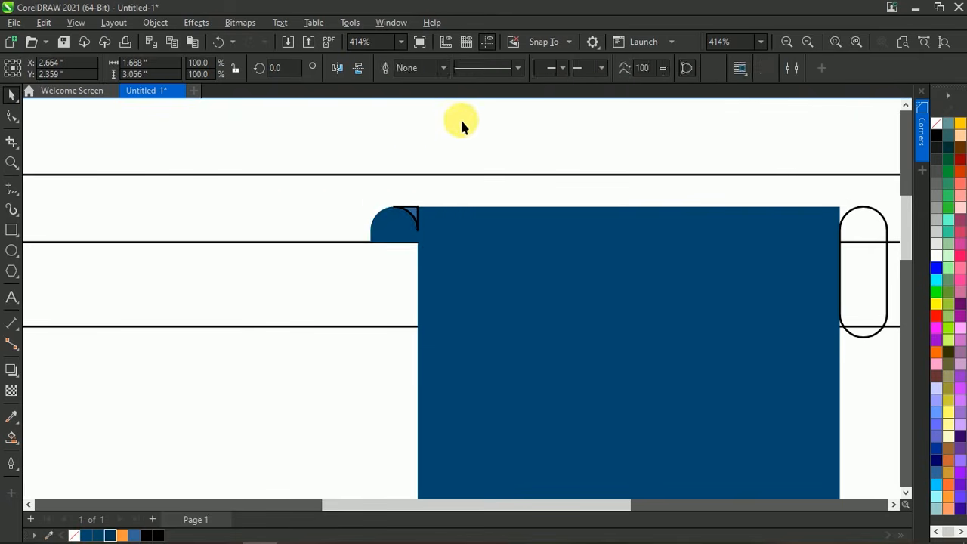
click(463, 130)
click(420, 227)
Step: Weld the small top-left corner piece, without the dome, to the blue banner
drag(479, 143, 416, 227)
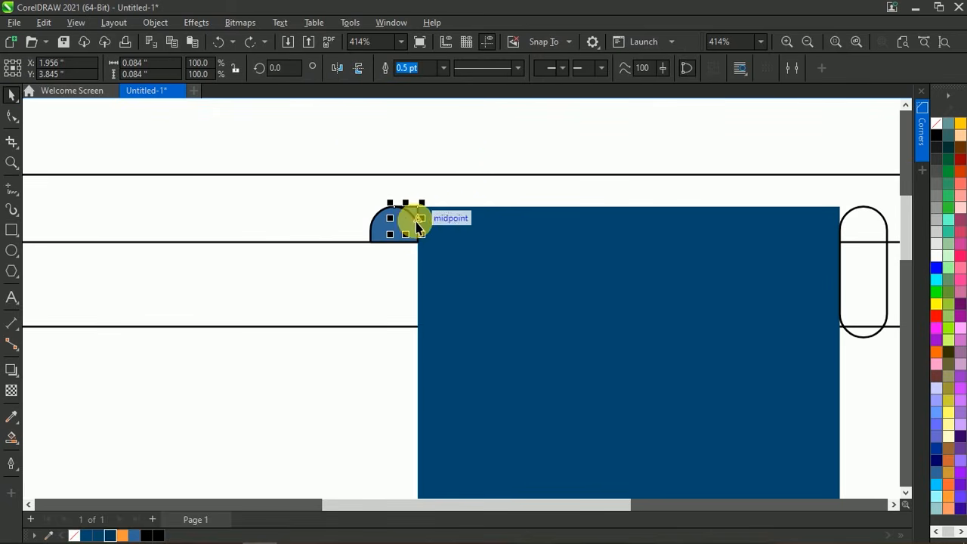
shift+click(461, 237)
click(416, 69)
click(450, 189)
Step: Remove the left dome's outline and fill it with the darkest navy blue
click(399, 223)
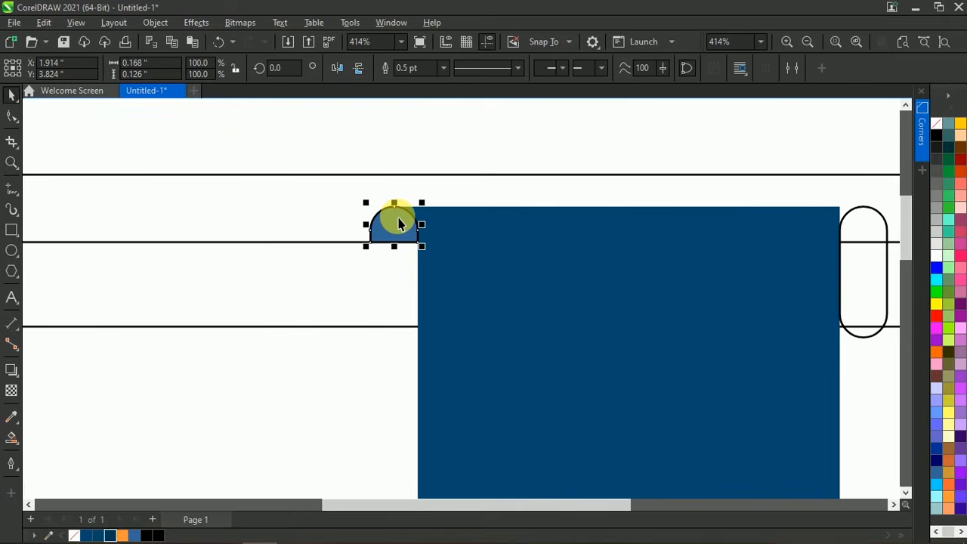
right_click(936, 125)
click(885, 137)
click(561, 140)
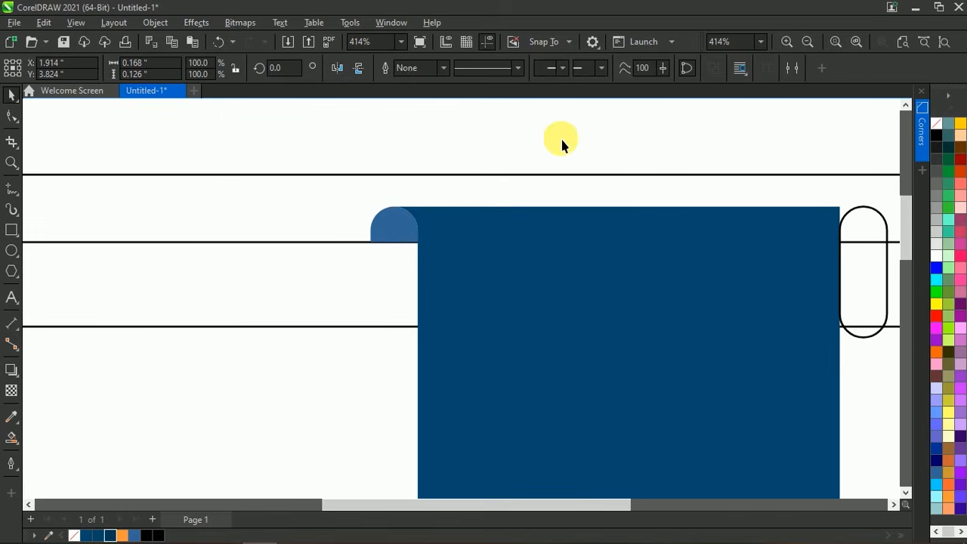
click(394, 228)
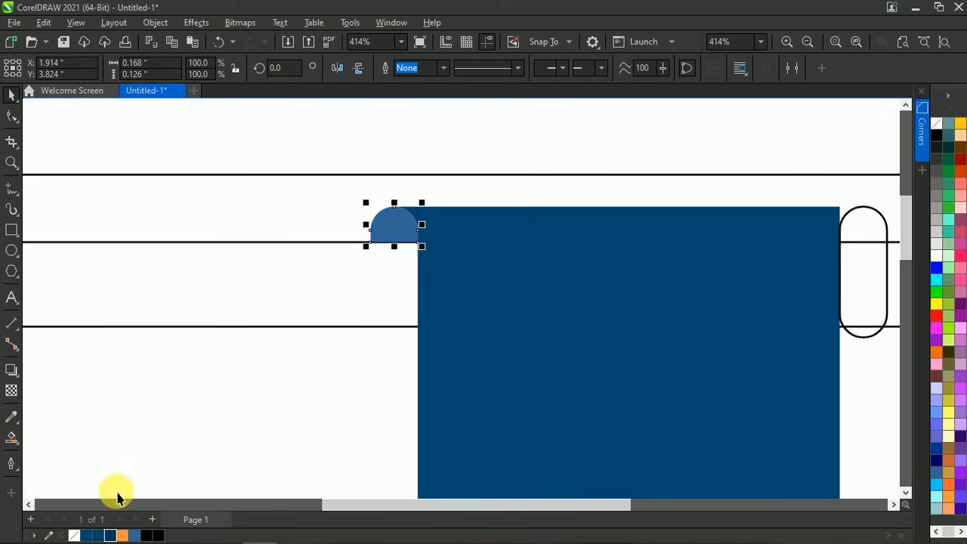
click(109, 535)
scroll(370, 234, down, 1)
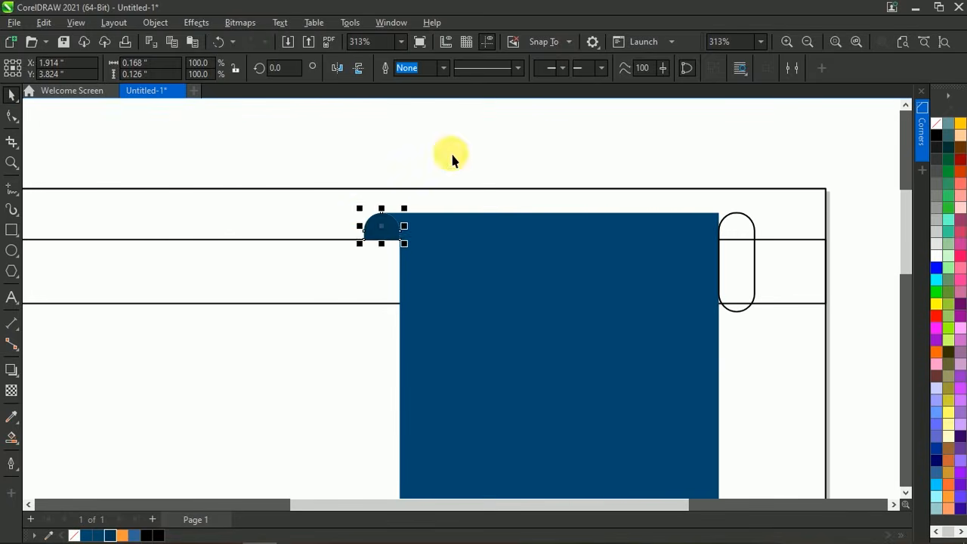
click(450, 151)
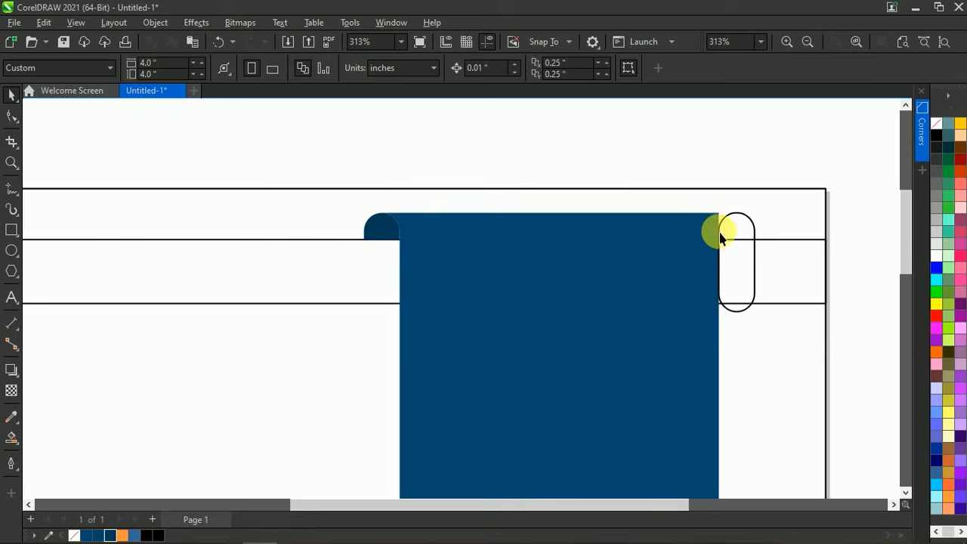
Step: Draw a horizontal line about 0.381 in long outward from the blue banner's top-right corner, above the capsule
click(11, 187)
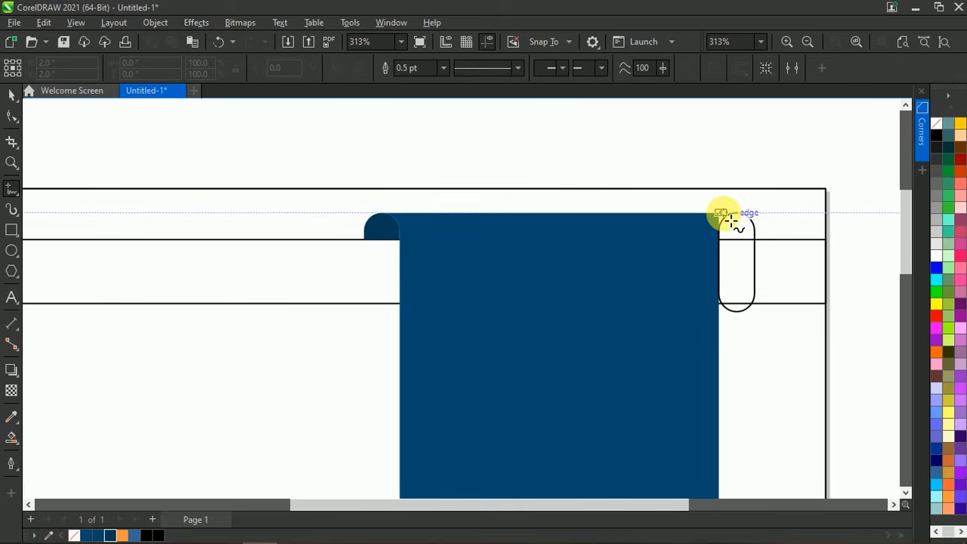
click(737, 213)
click(807, 224)
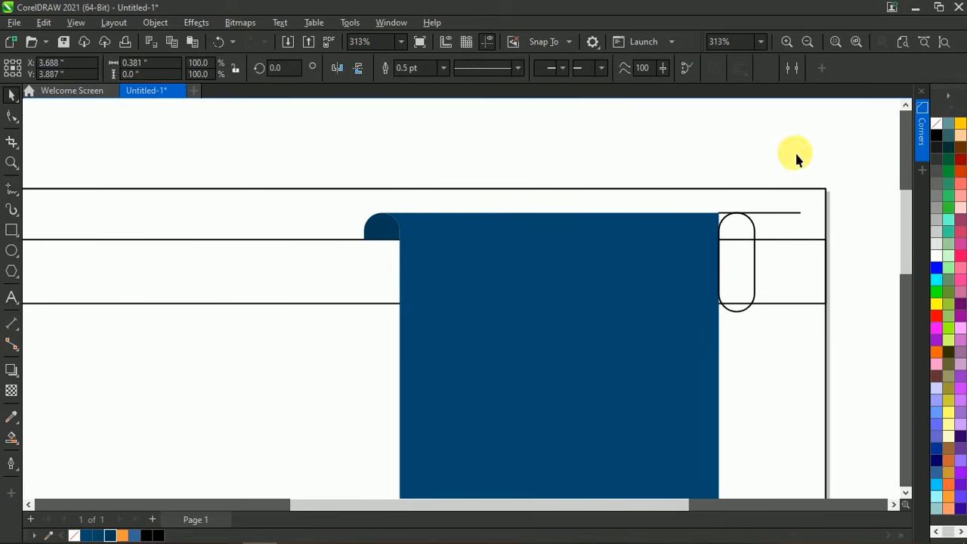
click(795, 157)
Step: Smart-fill the right capsule's dome above the band and the corner gap between it and the banner
click(9, 436)
scroll(713, 211, up, 3)
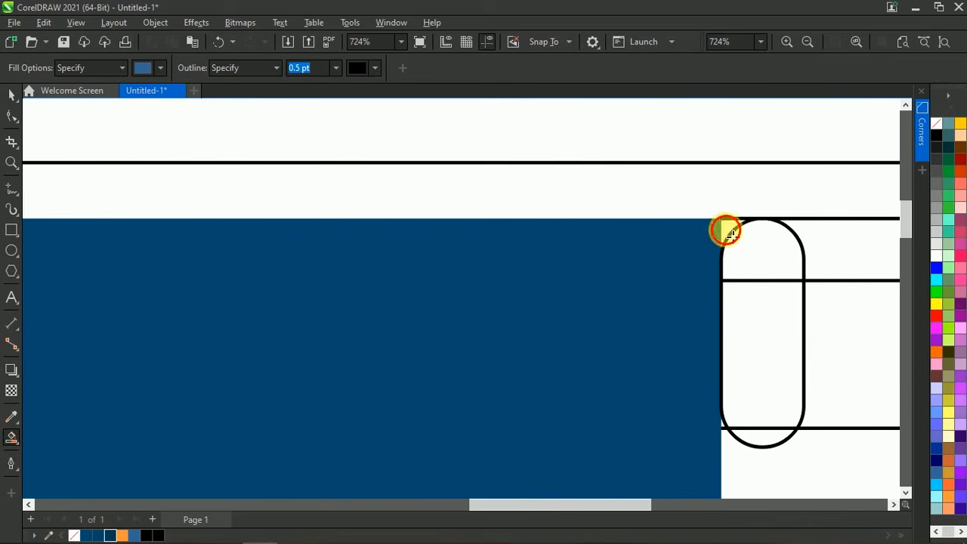
click(786, 262)
key(space)
click(740, 116)
Step: Delete the right capsule and the guide line above it, keeping the filled pieces
scroll(623, 271, down, 1)
click(714, 294)
key(Delete)
click(715, 245)
key(Delete)
Step: Weld the small top-right corner piece to the blue banner
scroll(676, 252, up, 2)
click(676, 250)
shift+click(617, 265)
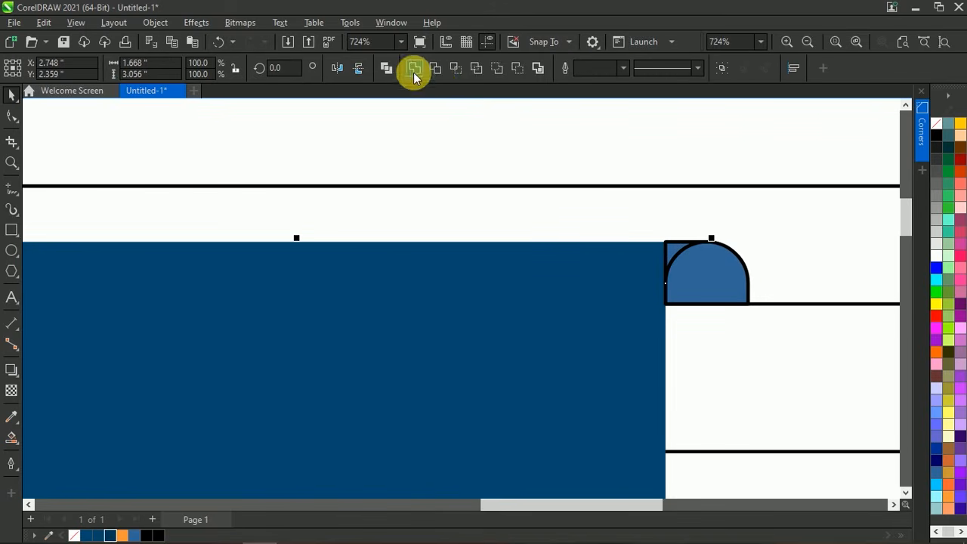
click(411, 68)
click(623, 141)
Step: Fill the right dome with the darkest navy blue and remove its outline
click(721, 276)
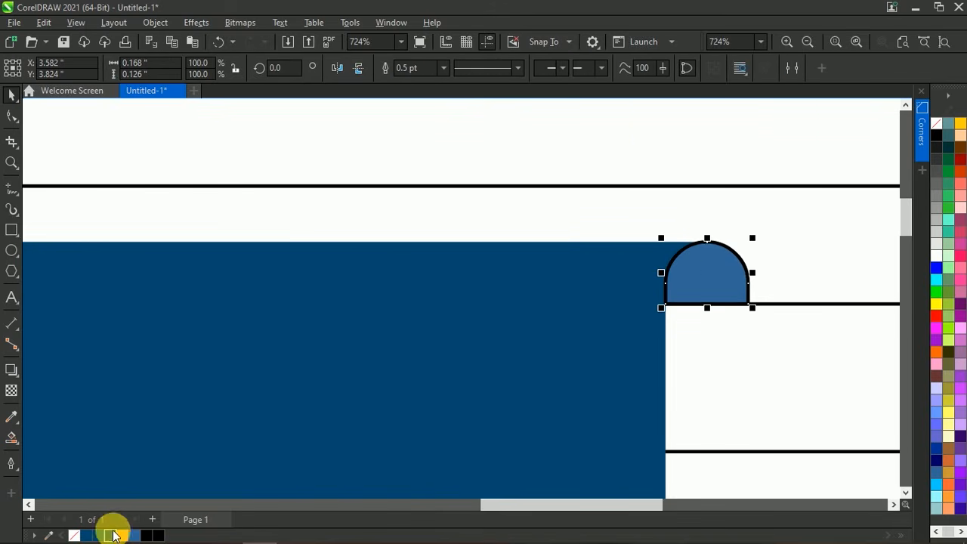
click(113, 534)
right_click(937, 124)
click(894, 134)
click(733, 179)
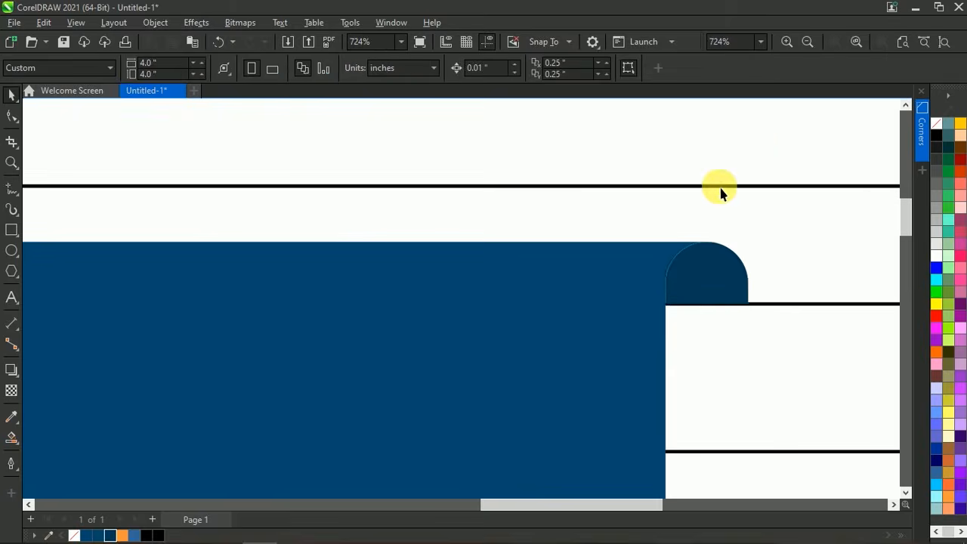
Step: Duplicate the horizontal band as a narrower rectangle about 1.335 in wide, inset from the page's left edge beside the banner
scroll(680, 178, down, 12)
scroll(617, 349, up, 1)
scroll(618, 349, down, 1)
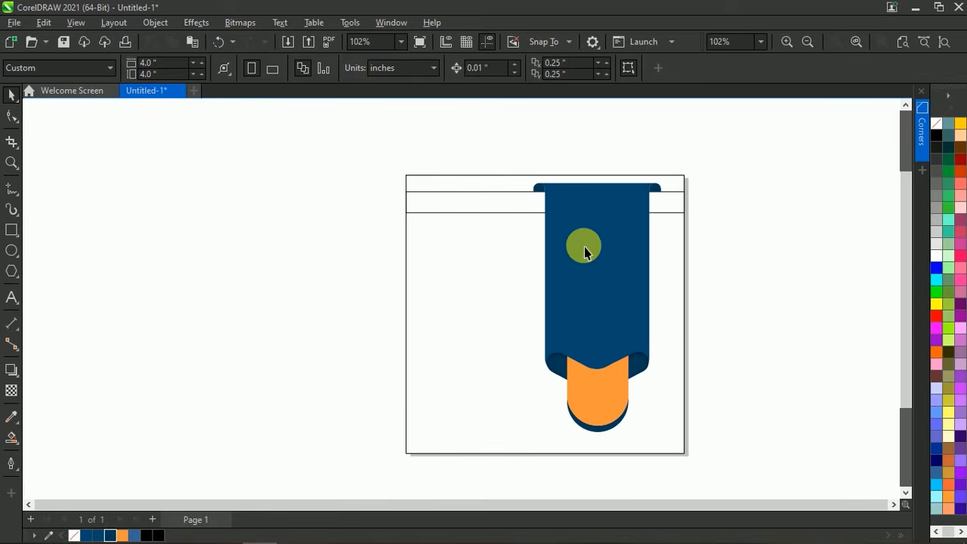
click(857, 40)
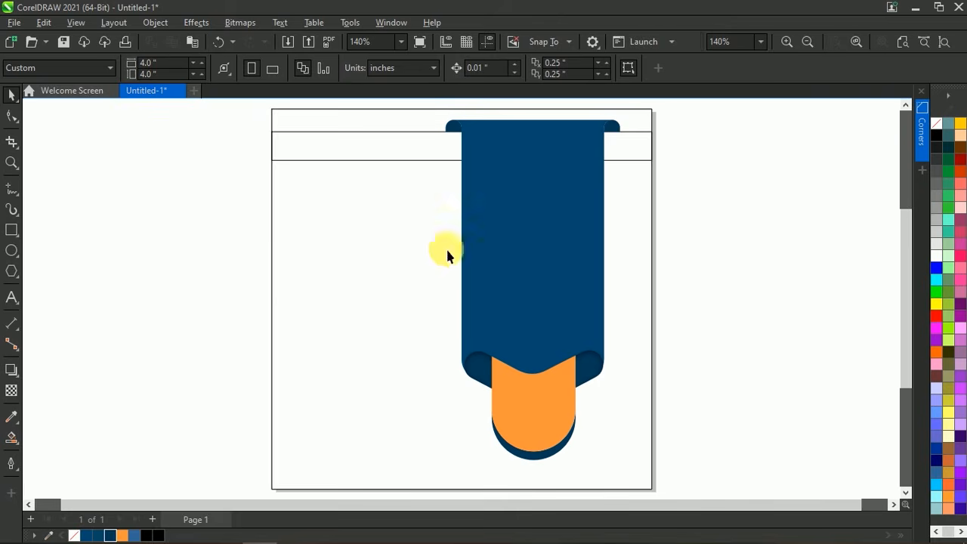
click(328, 153)
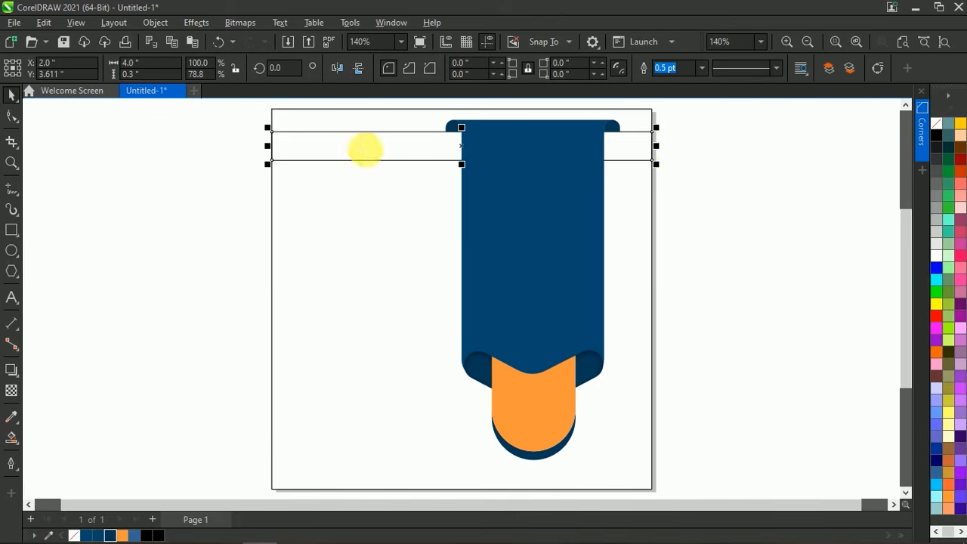
drag(658, 151, 418, 160)
scroll(279, 149, up, 1)
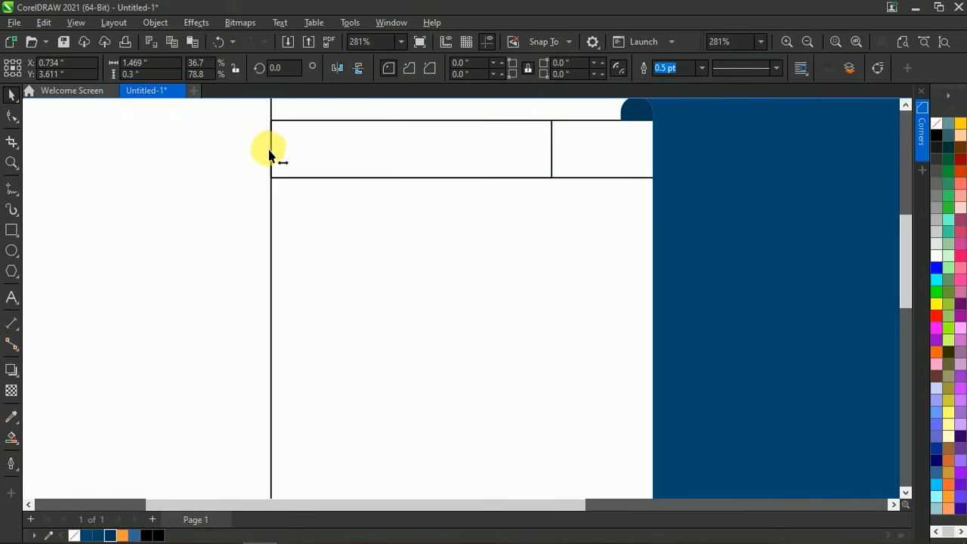
drag(269, 150, 295, 151)
scroll(452, 246, down, 4)
scroll(423, 190, up, 5)
Step: Stretch the narrow rectangle evenly above and below the band to about 0.384 in high
drag(455, 238, 454, 251)
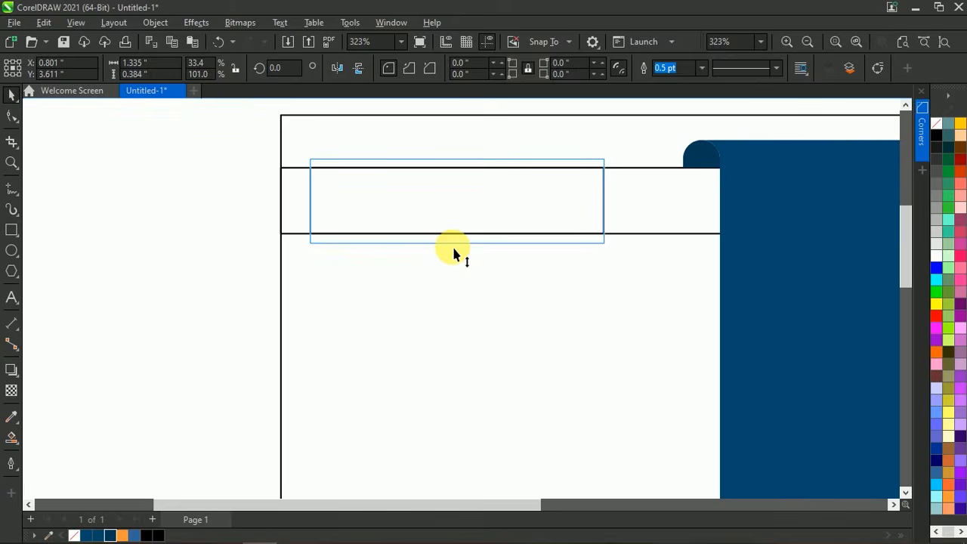
drag(453, 254, 453, 254)
click(417, 129)
Step: Draw a horizontal line about 0.118 in long outward from the narrow rectangle's top-right corner
scroll(702, 179, up, 2)
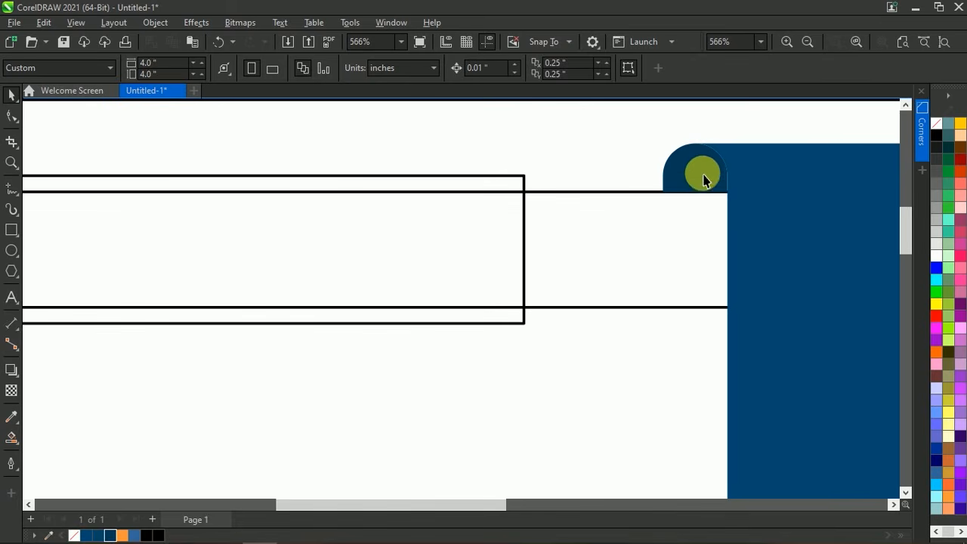
click(12, 188)
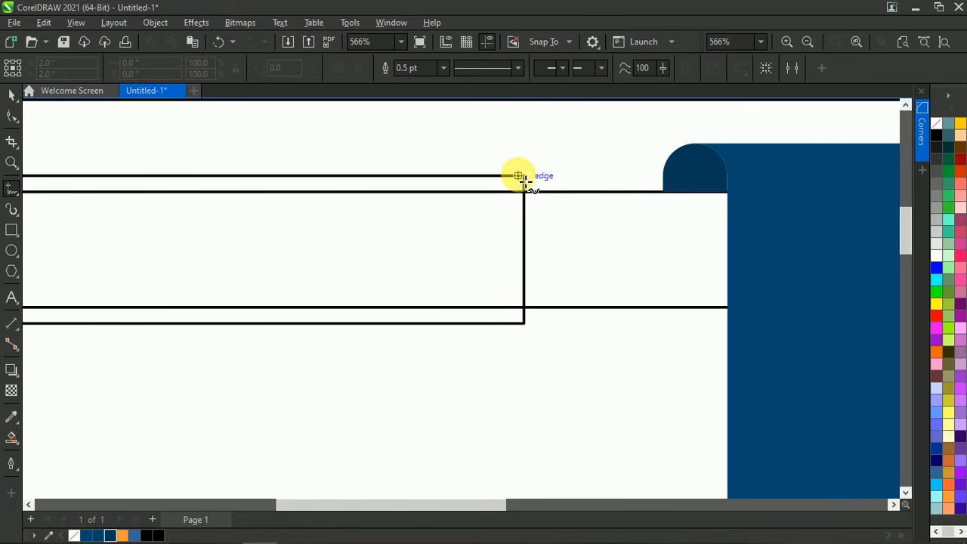
click(524, 176)
click(569, 175)
scroll(496, 224, down, 3)
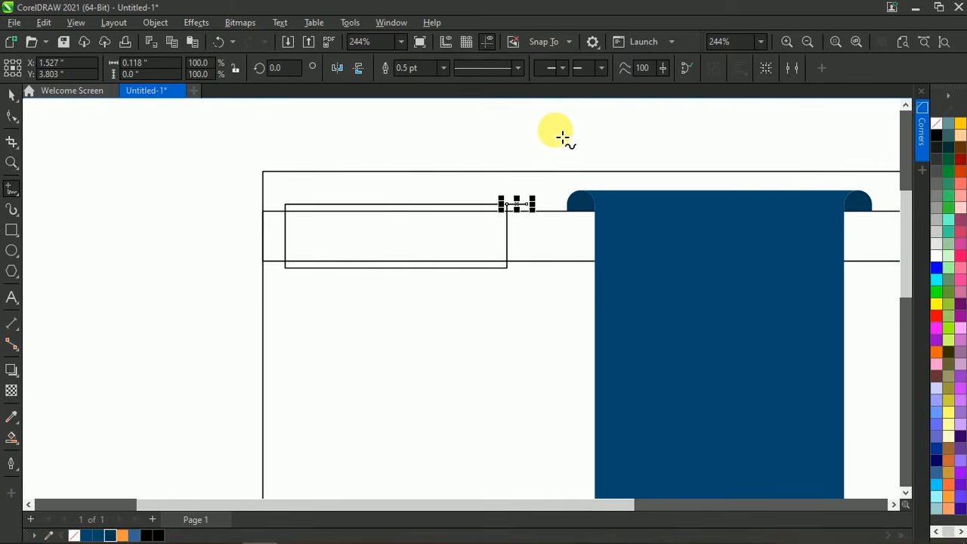
key(space)
click(557, 138)
Step: Move the banner's left navy dome to the narrow rectangle's right edge and shrink it to fit between the band and the short line
scroll(542, 192, up, 2)
click(600, 212)
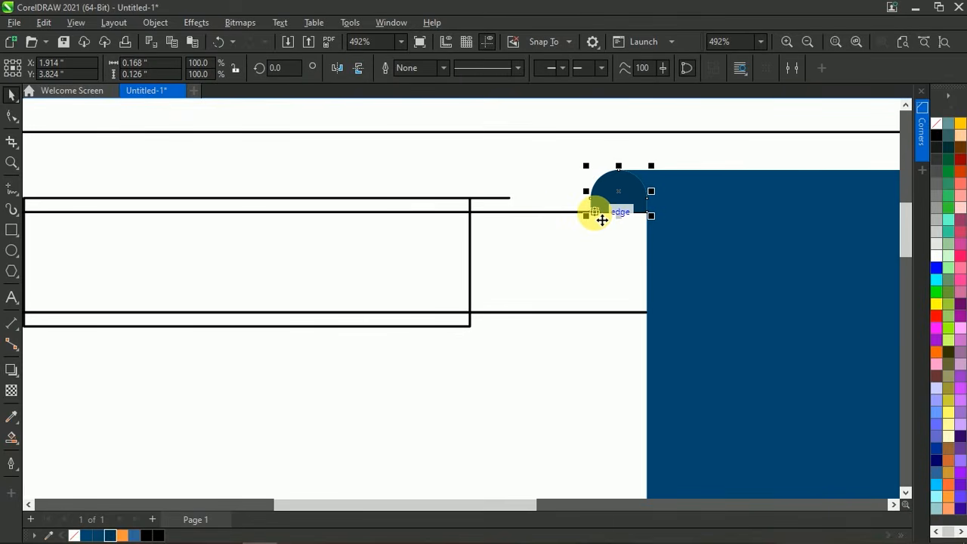
drag(602, 219, 470, 219)
scroll(509, 205, up, 2)
drag(541, 141, 465, 205)
scroll(442, 200, up, 4)
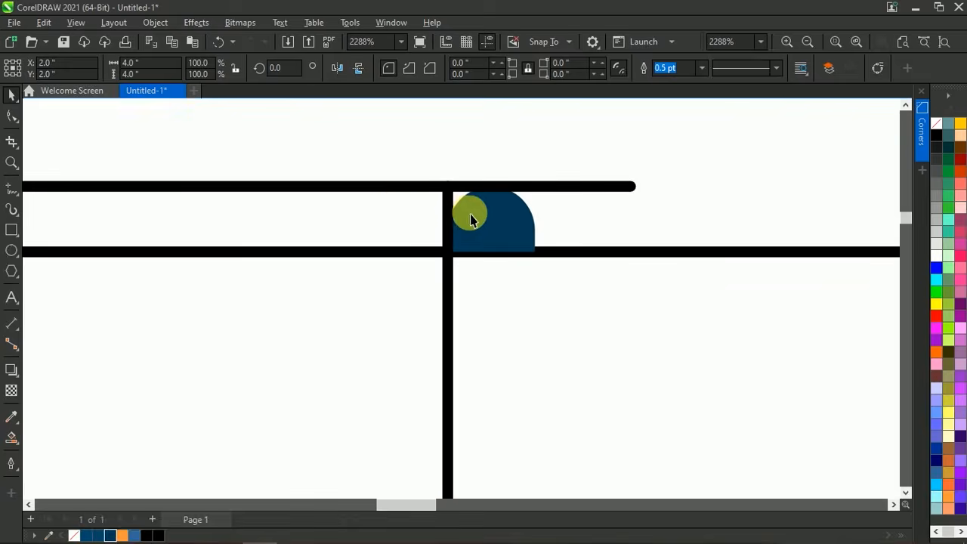
Step: Smart-fill the small corner gap between the narrow rectangle and the shrunken dome
click(14, 417)
click(458, 198)
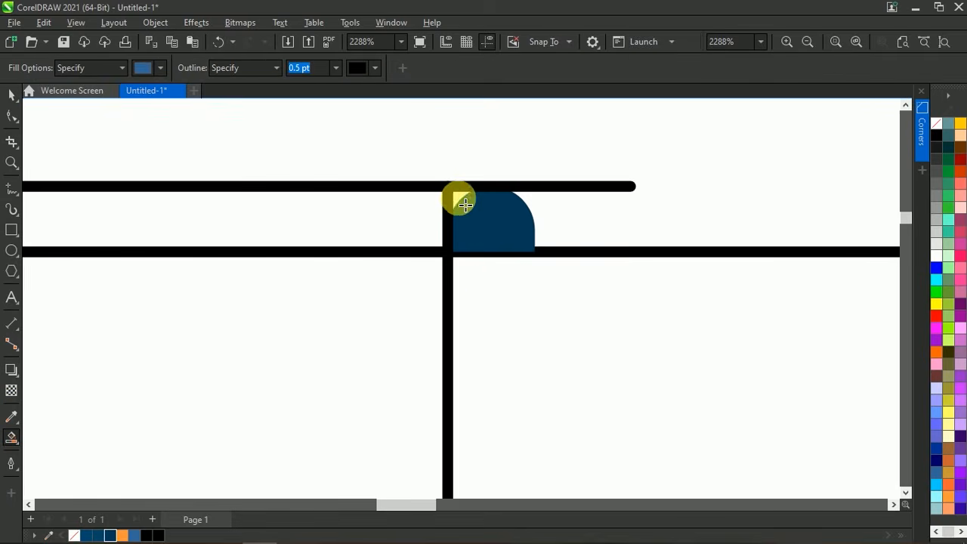
scroll(503, 189, down, 3)
key(space)
scroll(510, 201, down, 6)
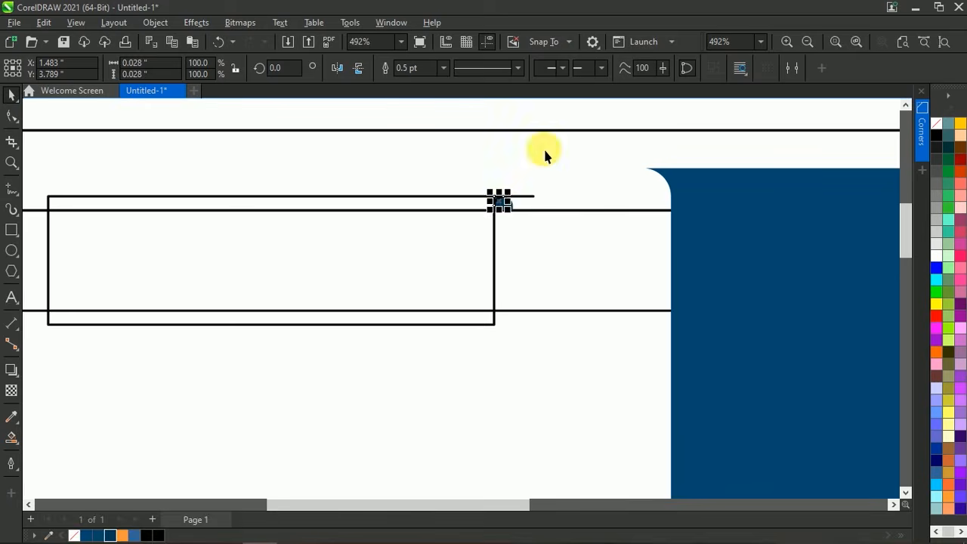
Step: Delete the short guide line at the narrow rectangle's top-right corner
click(544, 149)
click(523, 197)
key(Delete)
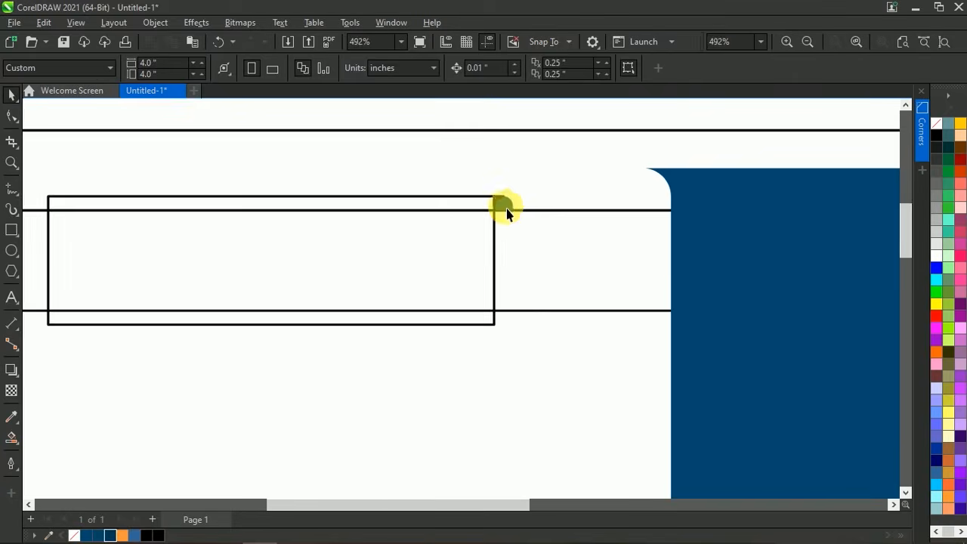
Step: Remove the outline from the small corner gap piece beside the dome at the narrow rectangle's top-right corner
scroll(505, 209, up, 2)
click(492, 190)
right_click(940, 125)
click(874, 134)
scroll(516, 197, down, 2)
key(Escape)
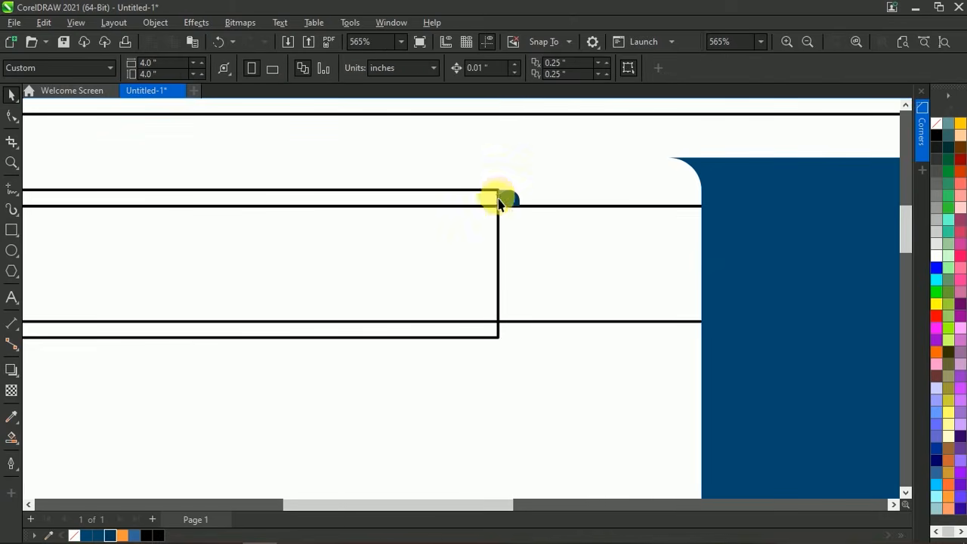
scroll(500, 194, up, 2)
scroll(524, 169, up, 1)
scroll(481, 195, down, 1)
scroll(498, 202, up, 1)
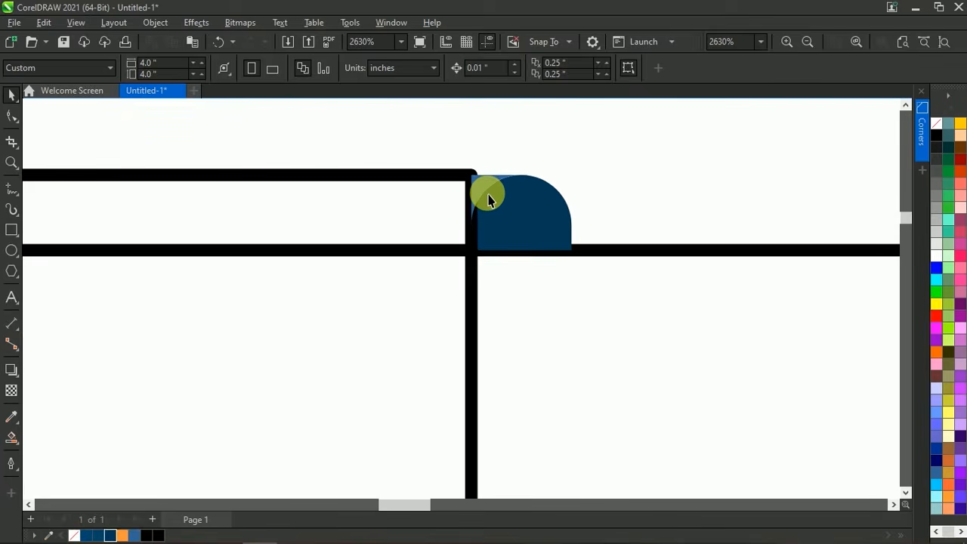
scroll(491, 195, down, 3)
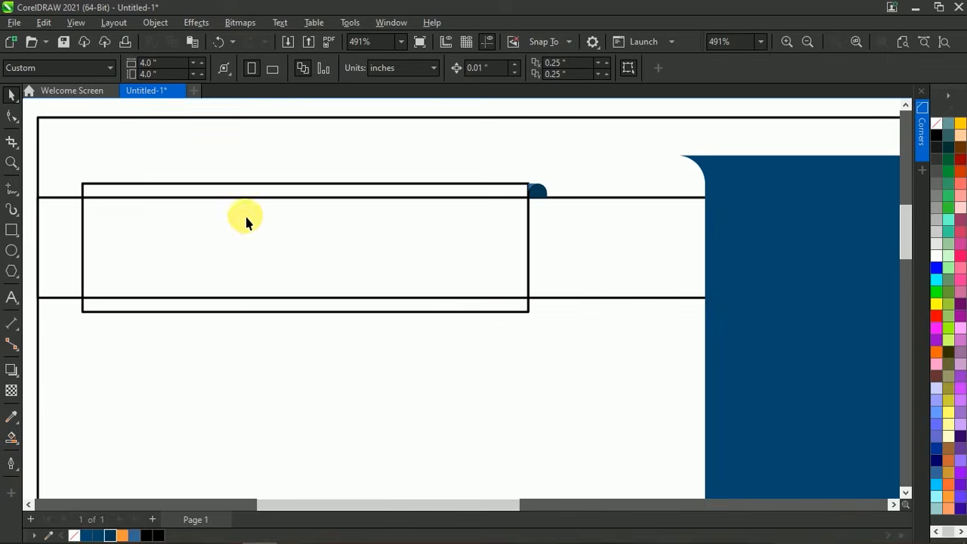
Step: Fill the narrow label rectangle with orange and remove its outline
click(201, 268)
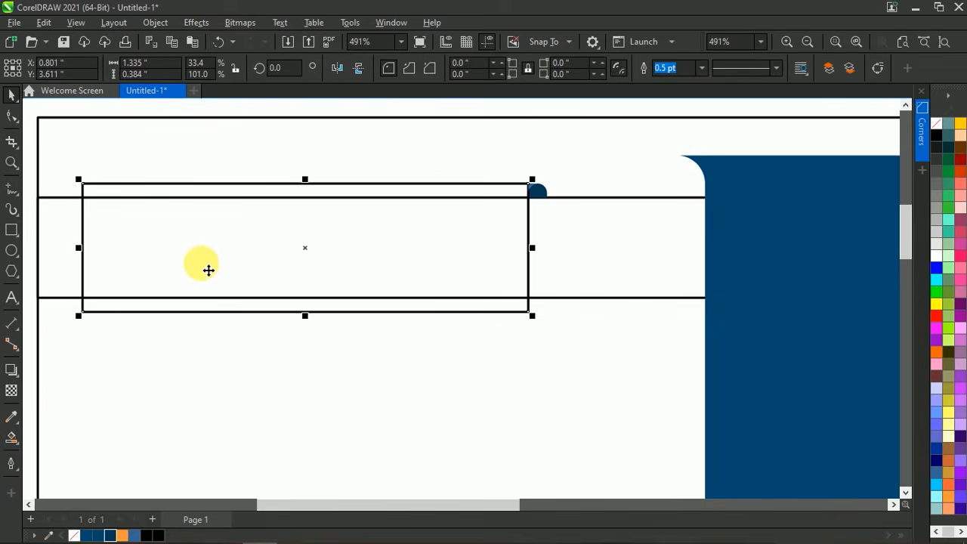
click(123, 534)
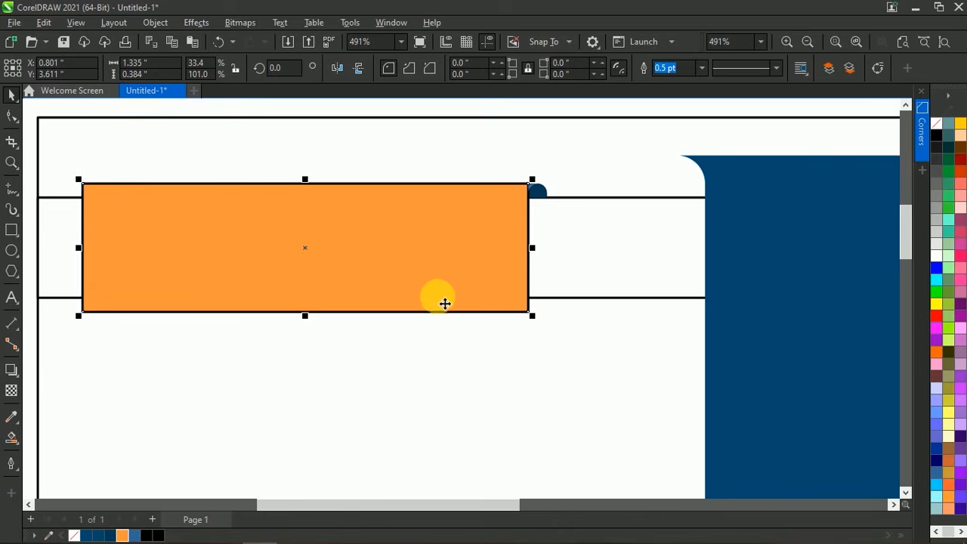
scroll(451, 241, down, 2)
right_click(939, 125)
click(889, 137)
key(Escape)
scroll(517, 215, up, 4)
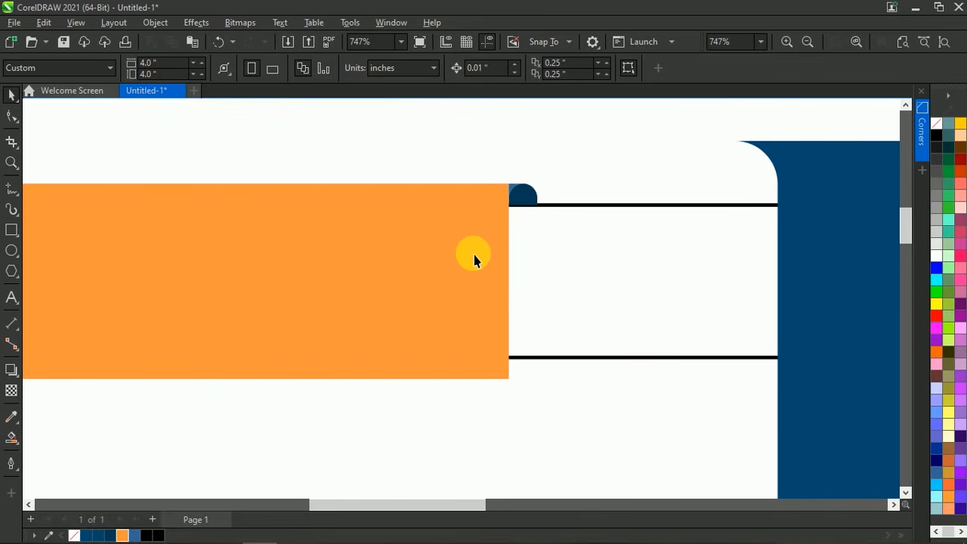
Step: Recolor the narrow label rectangle with the large banner's blue
click(474, 259)
click(87, 536)
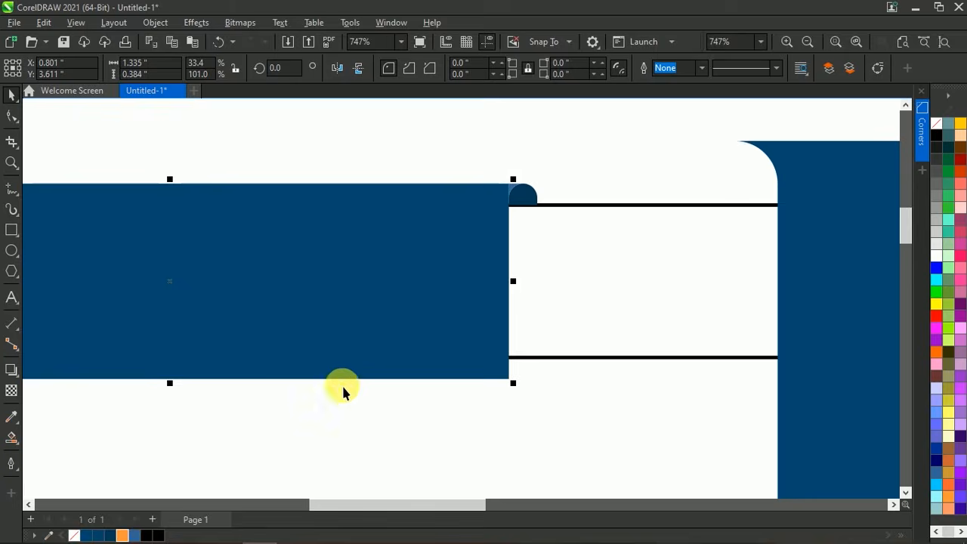
scroll(381, 366, down, 2)
click(477, 172)
scroll(473, 252, up, 4)
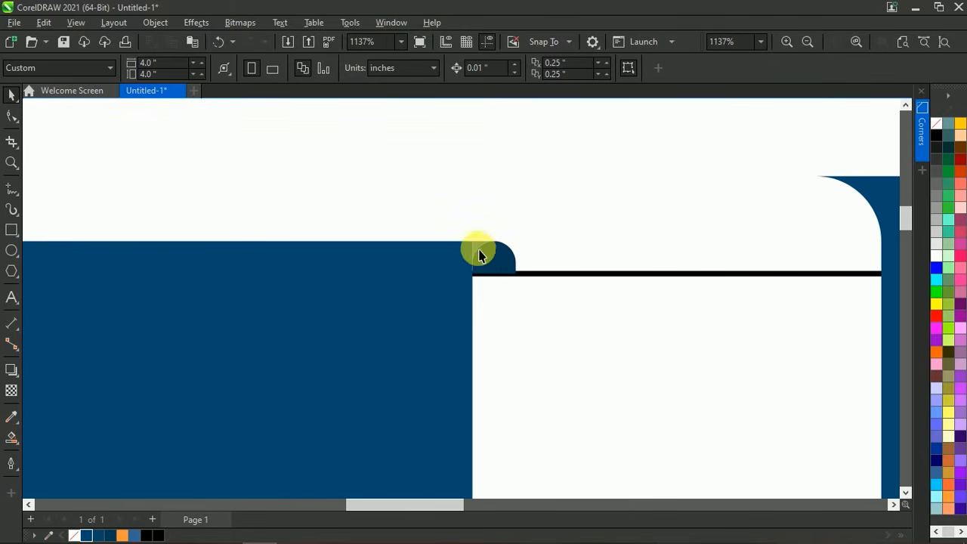
Step: Fill the small corner gap piece with the same blue as the label rectangle
click(478, 254)
scroll(425, 292, down, 2)
scroll(425, 292, up, 2)
scroll(504, 212, down, 2)
click(523, 130)
scroll(487, 251, up, 2)
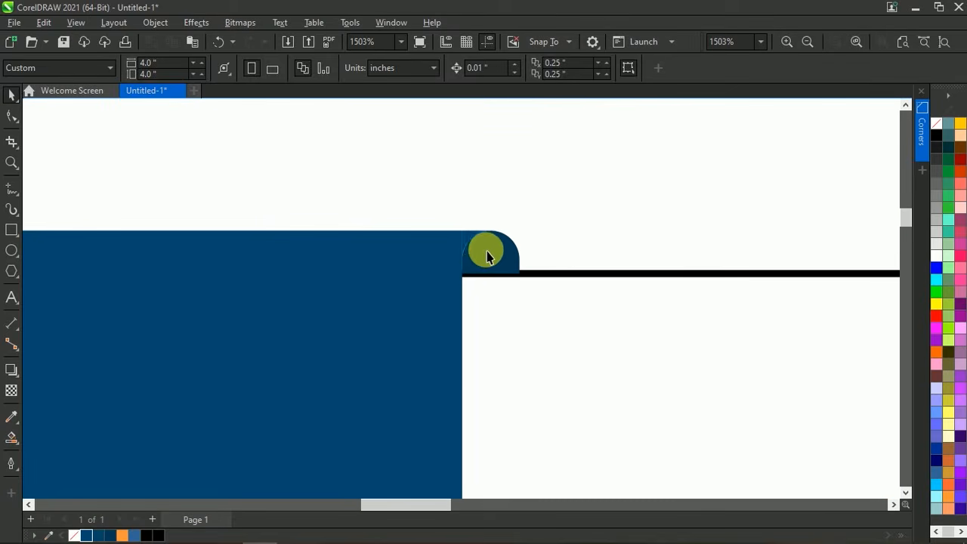
Step: Group the navy dome with its corner gap piece at the label's top-right corner
click(488, 251)
shift+click(500, 254)
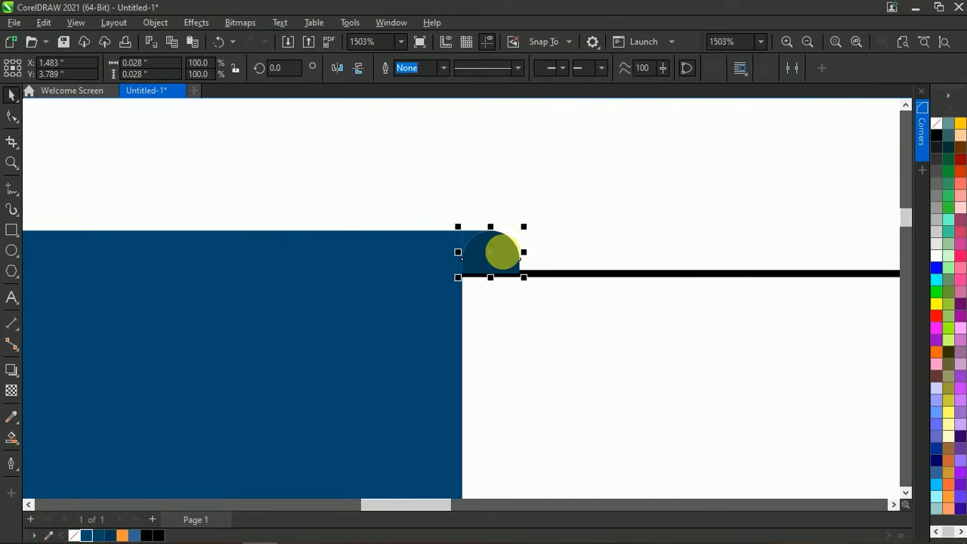
right_click(501, 257)
click(596, 207)
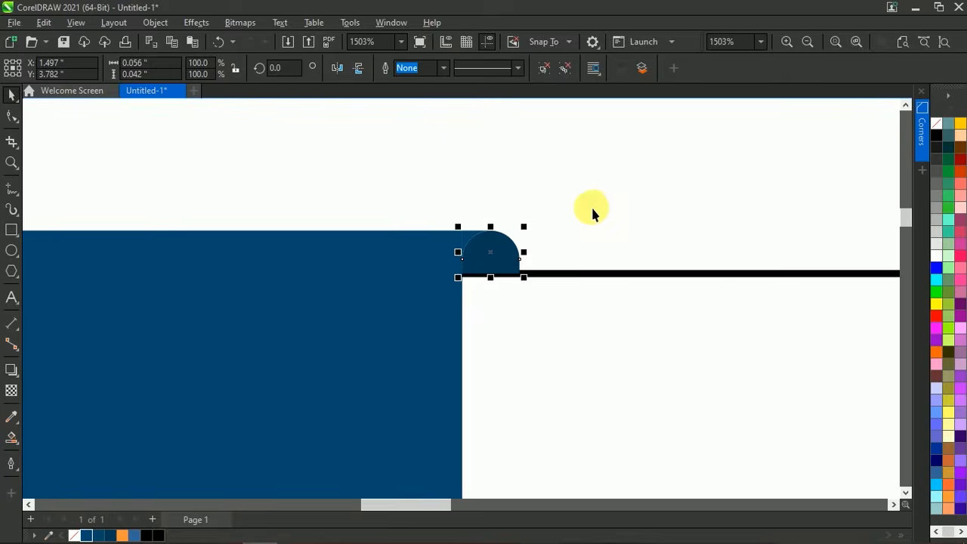
Step: Make a vertically mirrored copy of the fold group and snap it to the label's bottom-right corner
scroll(514, 247, down, 2)
scroll(515, 219, up, 1)
drag(511, 187, 507, 227)
scroll(486, 257, down, 2)
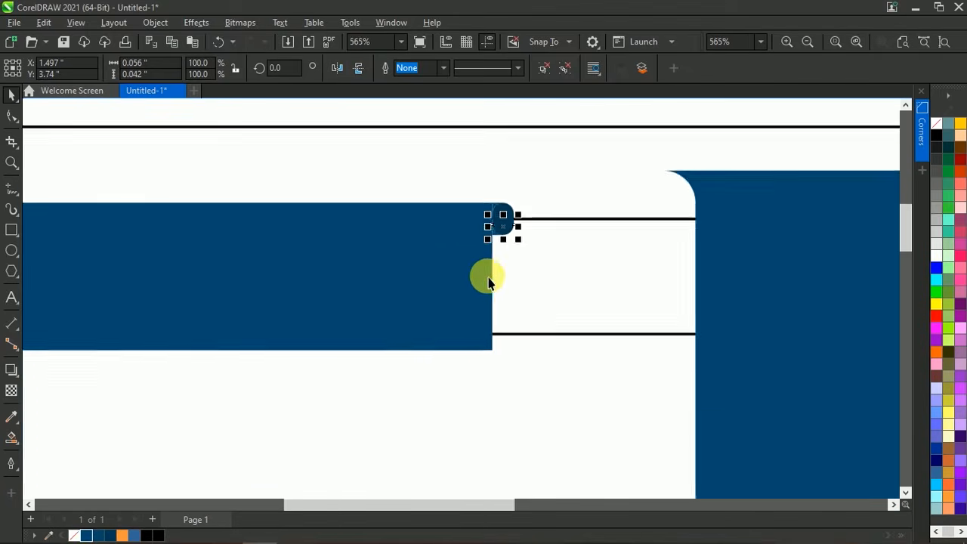
scroll(488, 274, up, 2)
drag(509, 185, 496, 315)
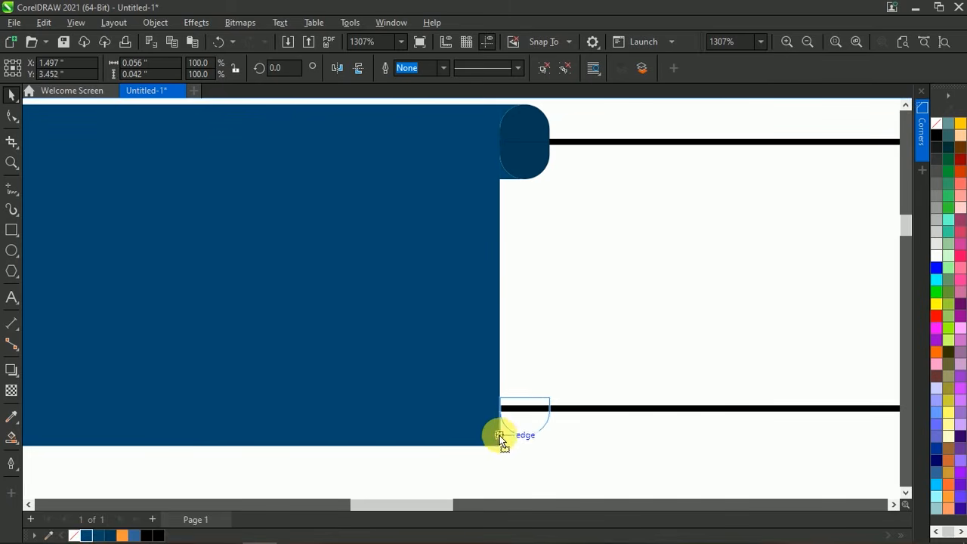
drag(504, 448, 502, 447)
scroll(479, 352, down, 4)
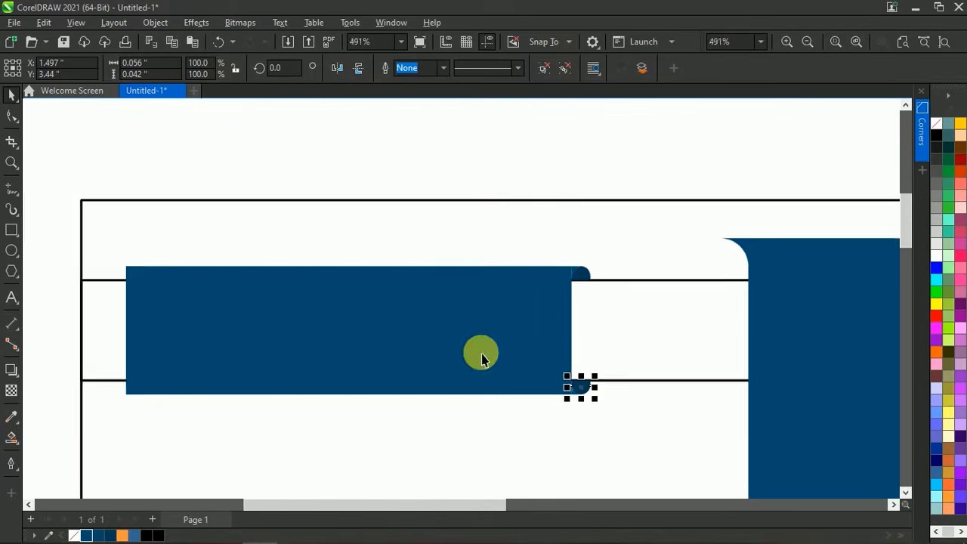
Step: Copy the bottom-right fold group to the label's left side, mirror it horizontally and snap it to the bottom-left corner
scroll(680, 261, up, 2)
scroll(726, 393, up, 2)
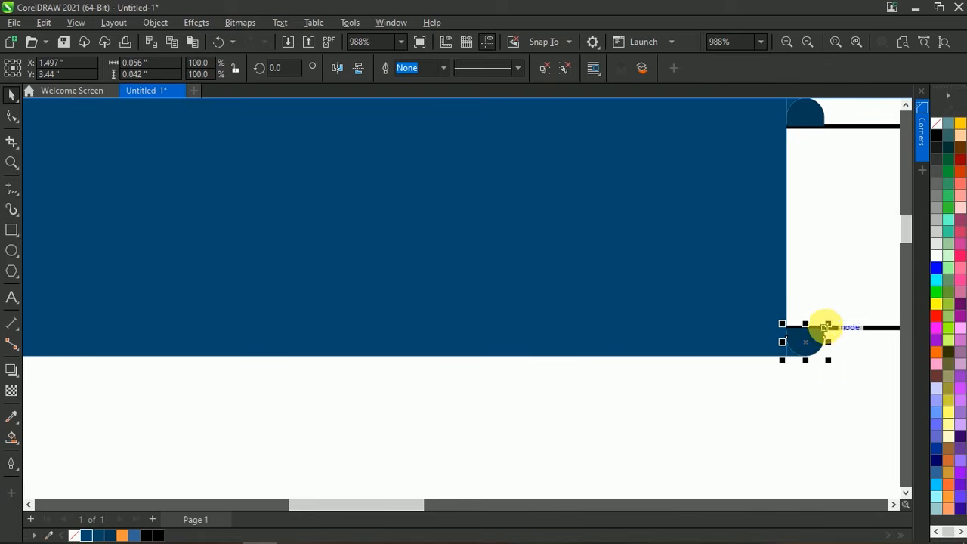
scroll(716, 352, down, 3)
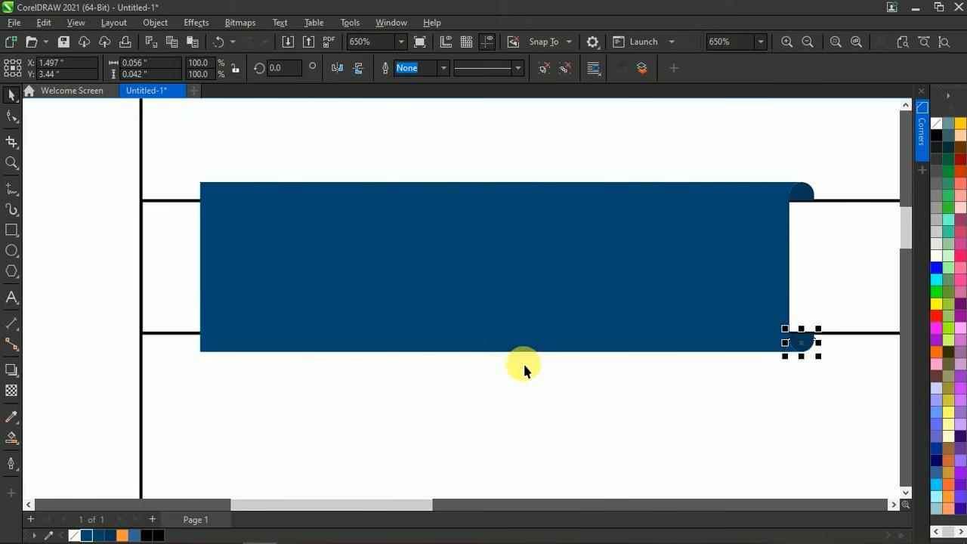
mouse_move(817, 349)
mouse_down()
mouse_move(257, 349)
mouse_move(807, 346)
mouse_up()
drag(540, 350, 220, 353)
scroll(181, 347, up, 5)
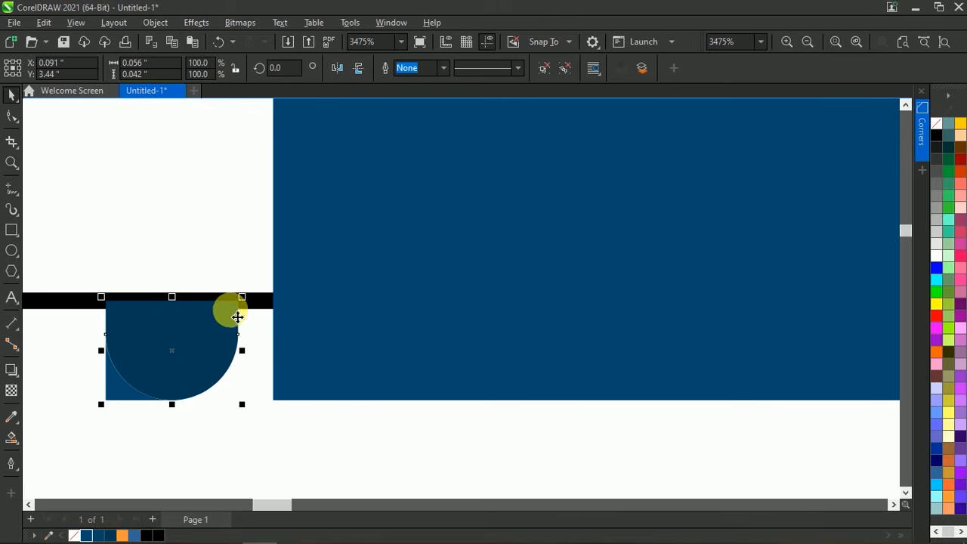
click(359, 68)
key(ctrl+z)
click(339, 68)
drag(246, 408, 275, 400)
scroll(251, 355, down, 5)
scroll(863, 151, down, 1)
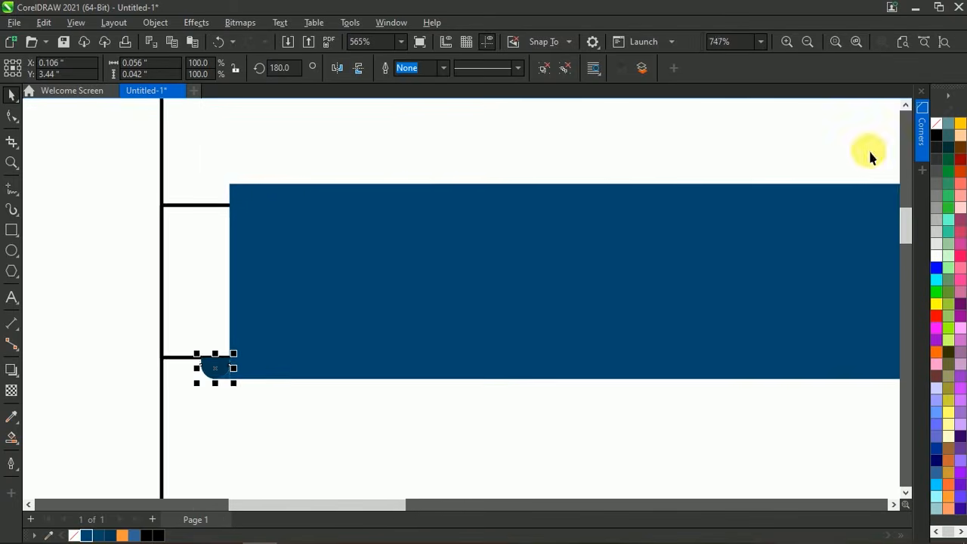
Step: Copy the top-right fold group, mirror it horizontally and snap it to the label's top-left corner
drag(852, 208, 598, 204)
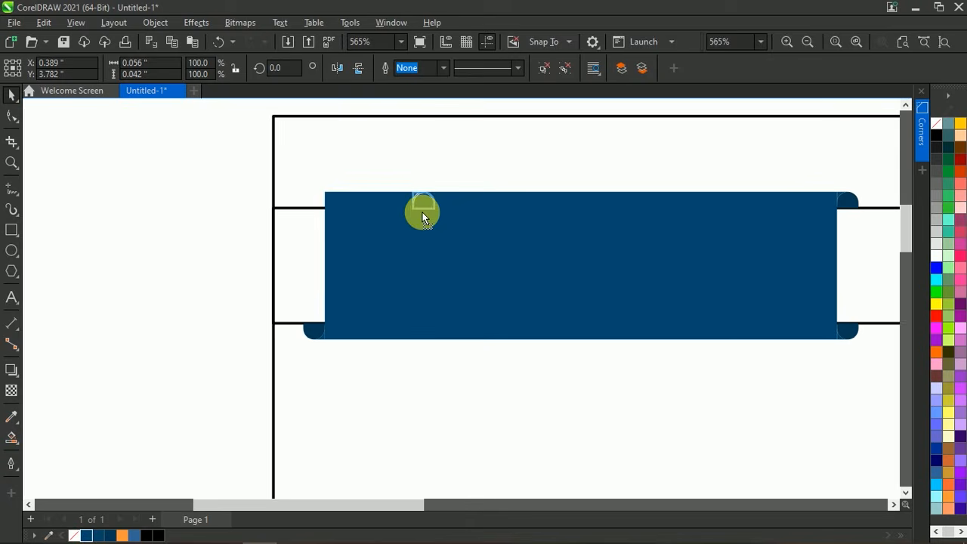
drag(422, 217, 420, 215)
scroll(396, 192, up, 5)
click(338, 68)
drag(460, 209, 190, 209)
scroll(190, 209, up, 3)
drag(214, 172, 337, 173)
scroll(337, 173, down, 3)
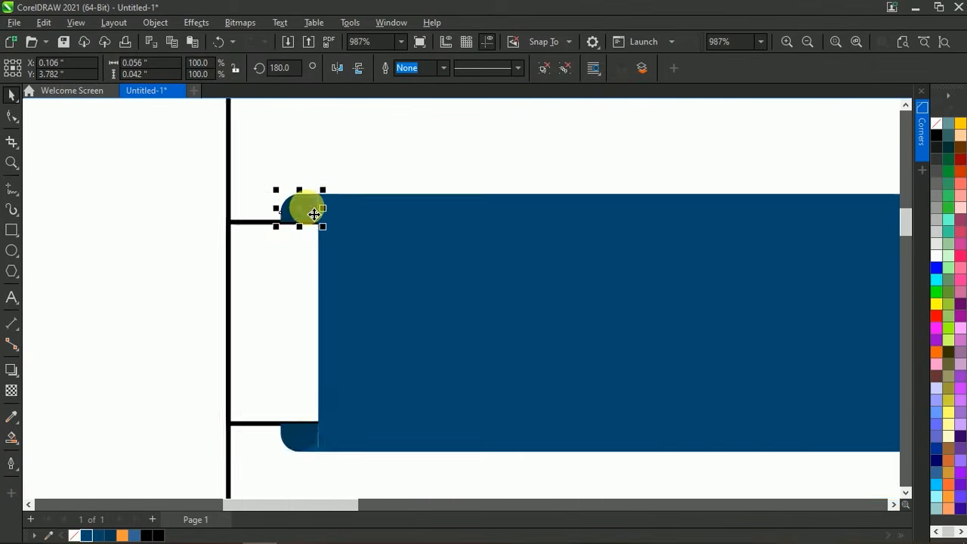
scroll(315, 214, down, 4)
key(Escape)
scroll(352, 234, up, 1)
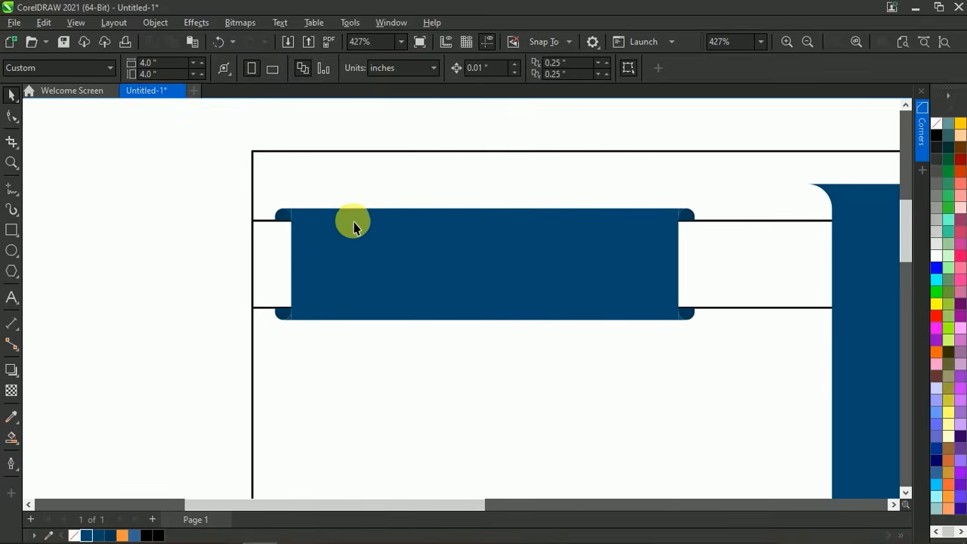
Step: Ungroup the fold groups at all four corners of the label
click(281, 214)
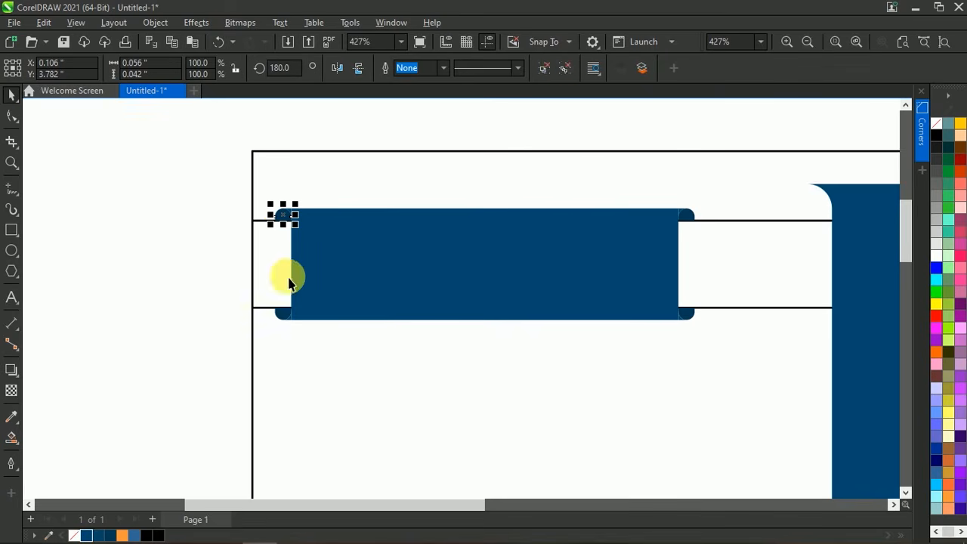
click(684, 217)
click(691, 311)
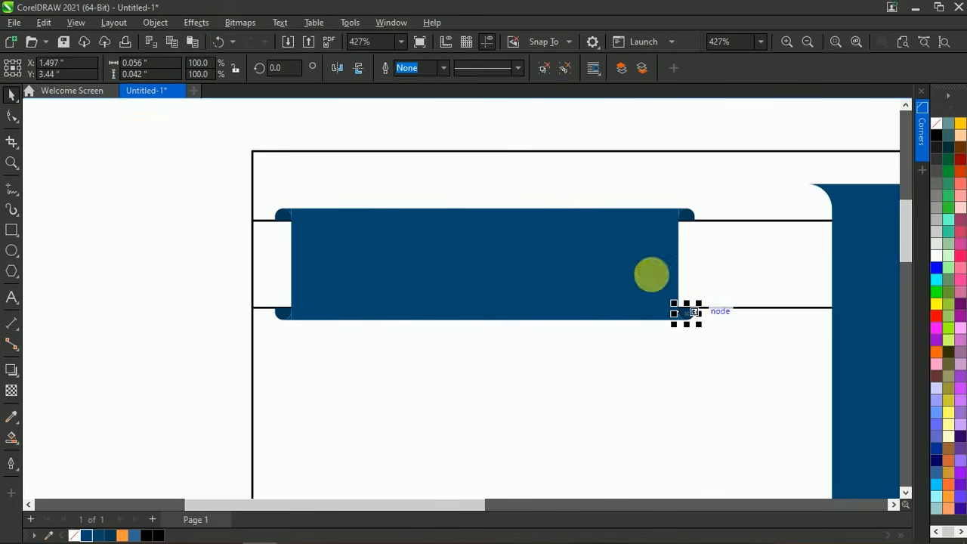
click(564, 72)
click(280, 318)
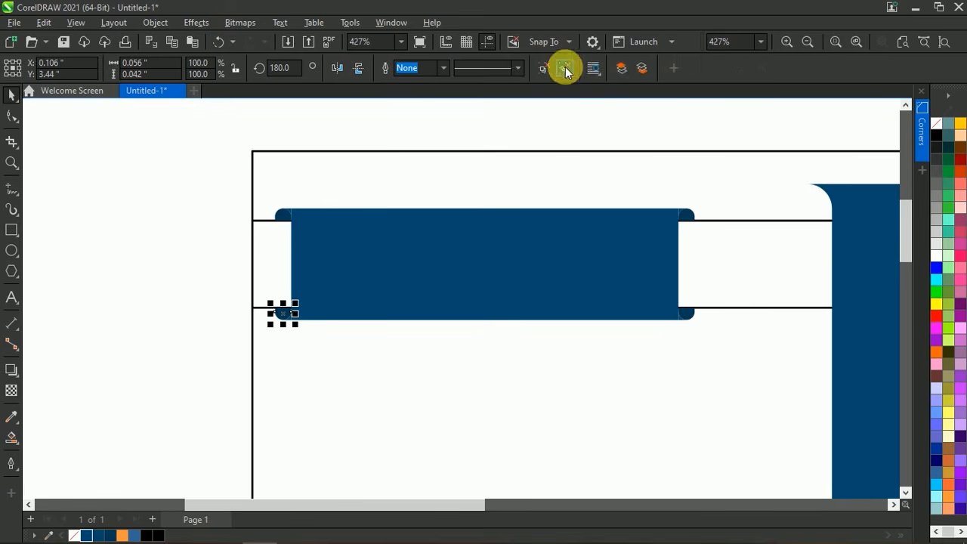
click(565, 68)
click(248, 212)
Step: Weld the top-left corner gap piece to the blue label rectangle
scroll(264, 212, up, 2)
click(318, 227)
shift+click(332, 234)
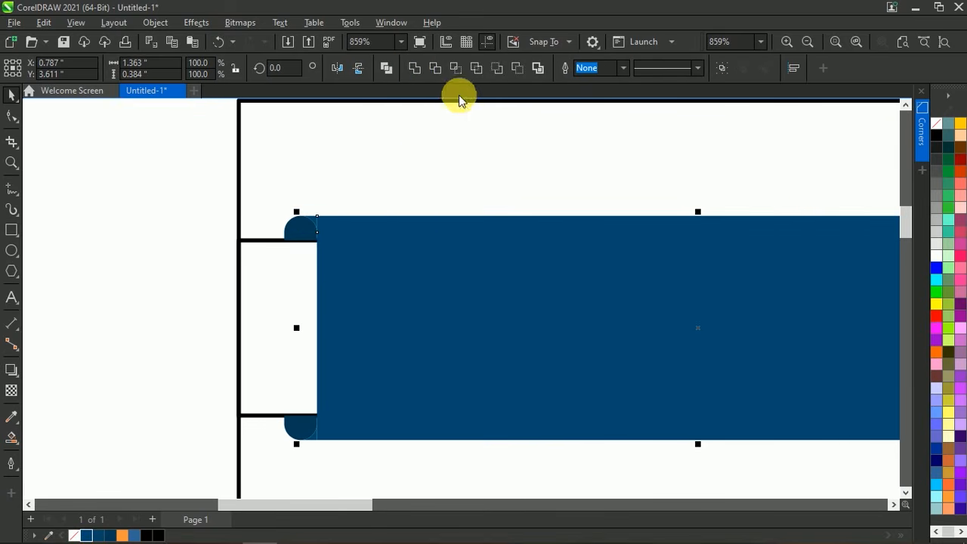
click(422, 71)
Step: Weld the top-right and bottom-right corner gap pieces to the blue label
scroll(697, 237, right, 5)
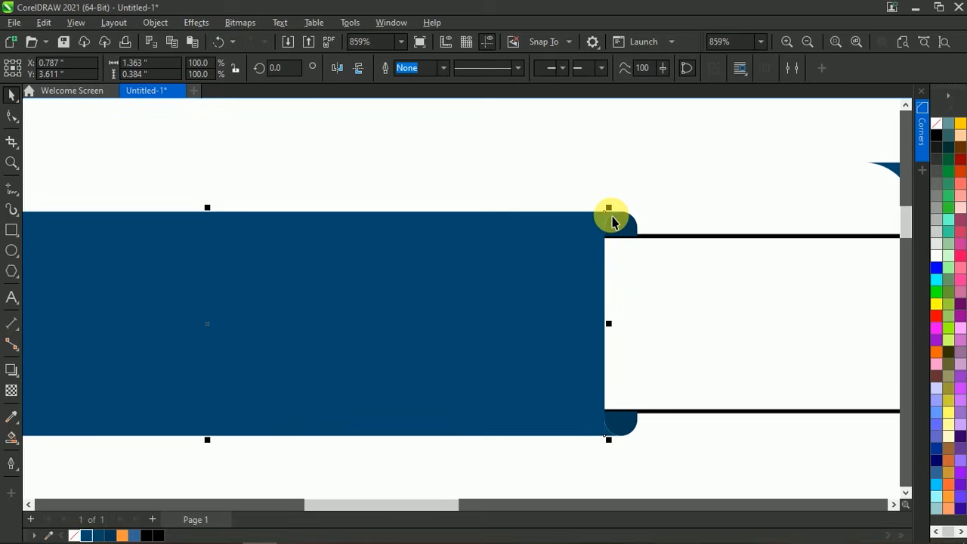
click(655, 192)
scroll(618, 219, up, 2)
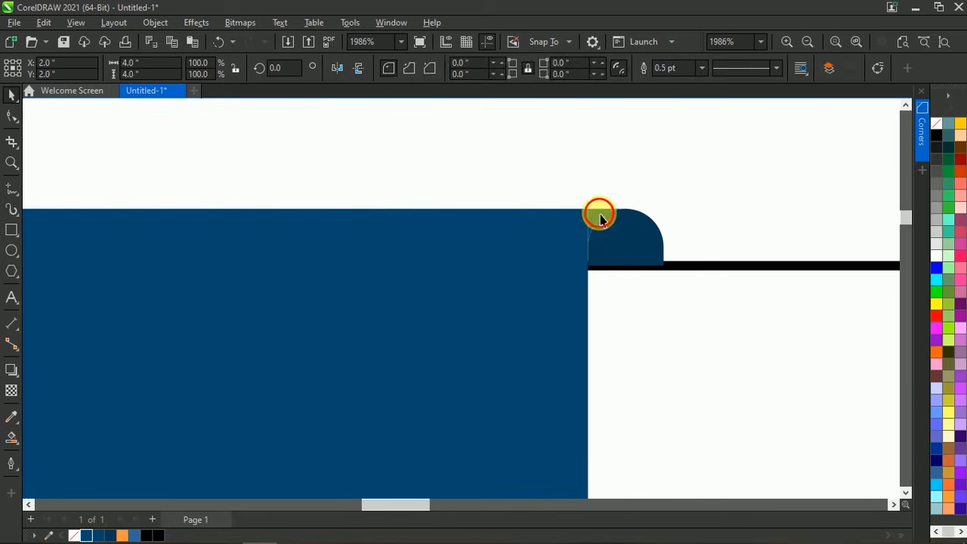
click(600, 219)
scroll(541, 104, down, 2)
scroll(576, 383, up, 2)
click(569, 368)
click(560, 353)
shift+click(508, 333)
click(415, 68)
Step: Weld the bottom-left corner gap piece to the blue label
scroll(644, 374, down, 14)
scroll(423, 393, up, 7)
scroll(516, 311, down, 4)
scroll(596, 273, up, 3)
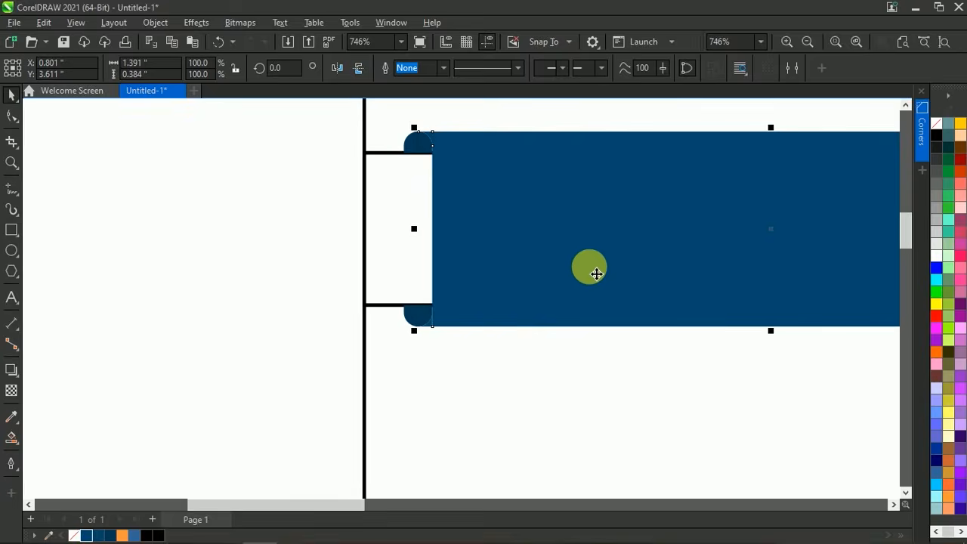
scroll(523, 274, up, 3)
click(334, 349)
scroll(378, 354, up, 5)
click(386, 346)
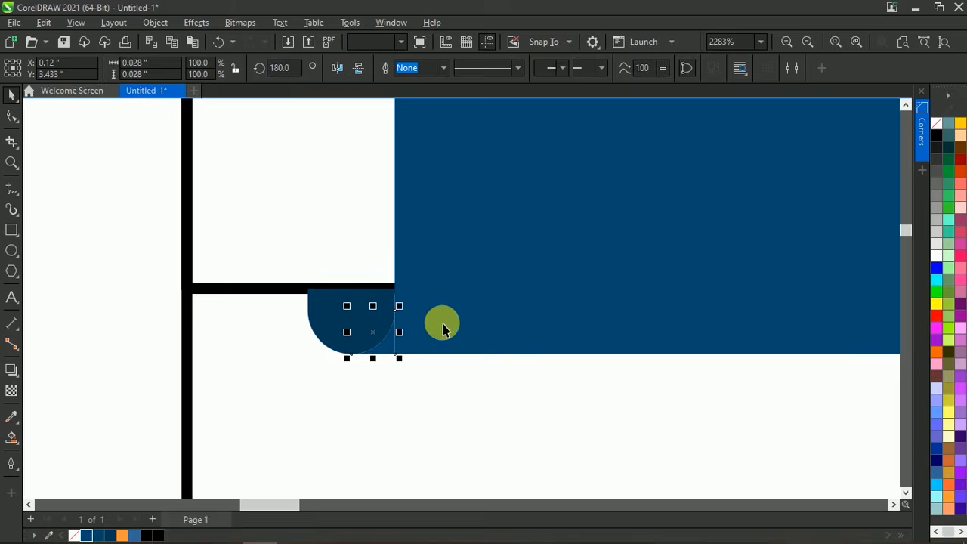
shift+click(444, 311)
click(416, 69)
scroll(406, 268, down, 4)
scroll(434, 289, down, 1)
click(352, 253)
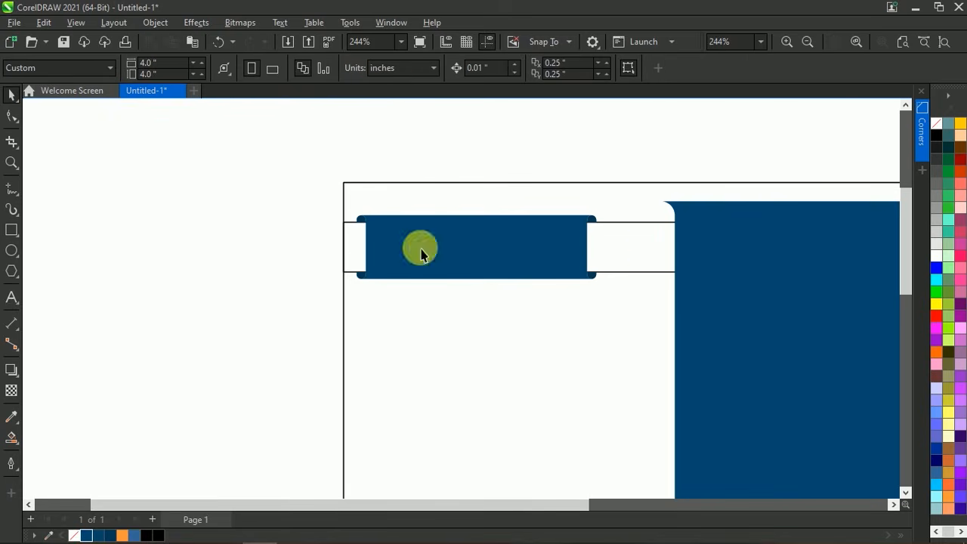
Step: Fill the horizontal band behind the label and banner with orange
scroll(821, 174, down, 2)
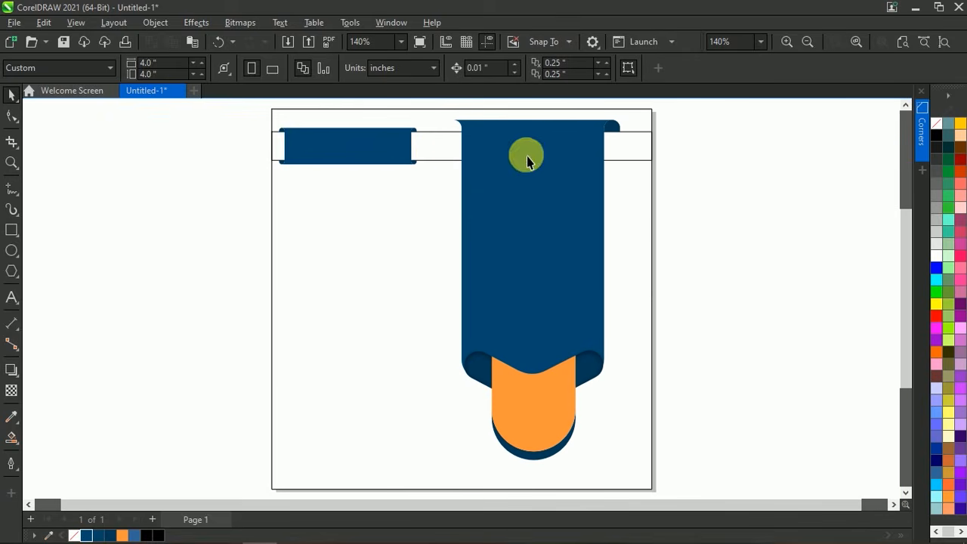
click(433, 154)
click(122, 535)
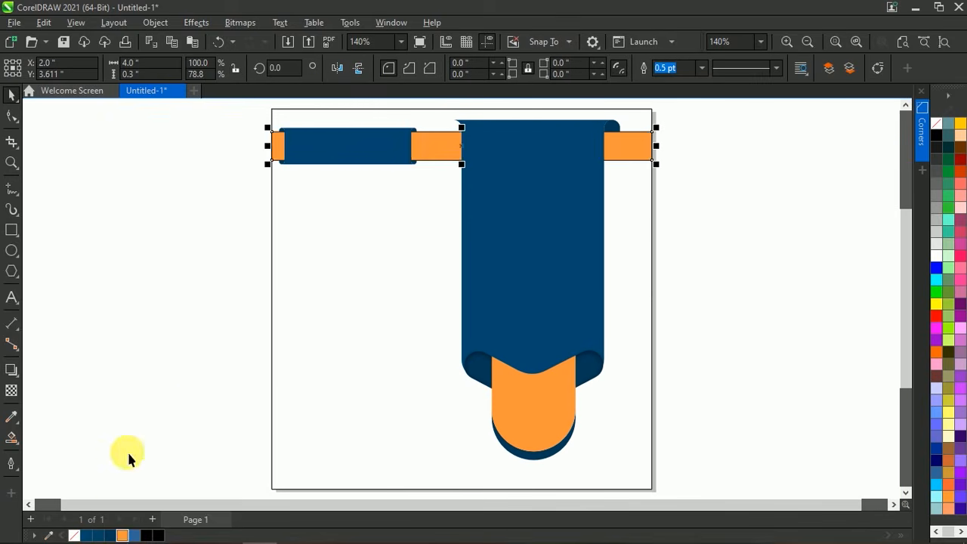
key(Escape)
Step: Select the horizontal band together with the label pieces and remove their outlines
scroll(543, 293, down, 2)
drag(281, 274, 281, 275)
scroll(478, 184, up, 2)
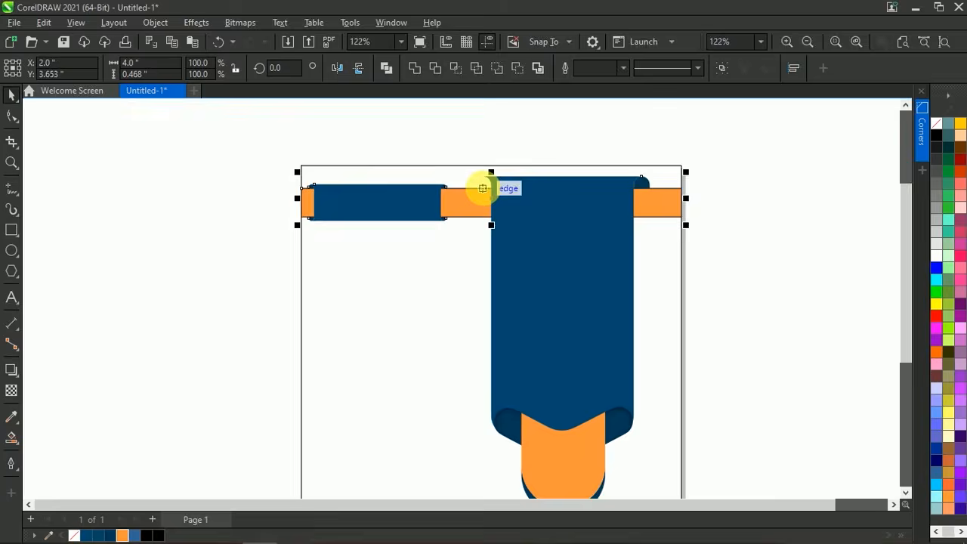
right_click(932, 121)
click(888, 133)
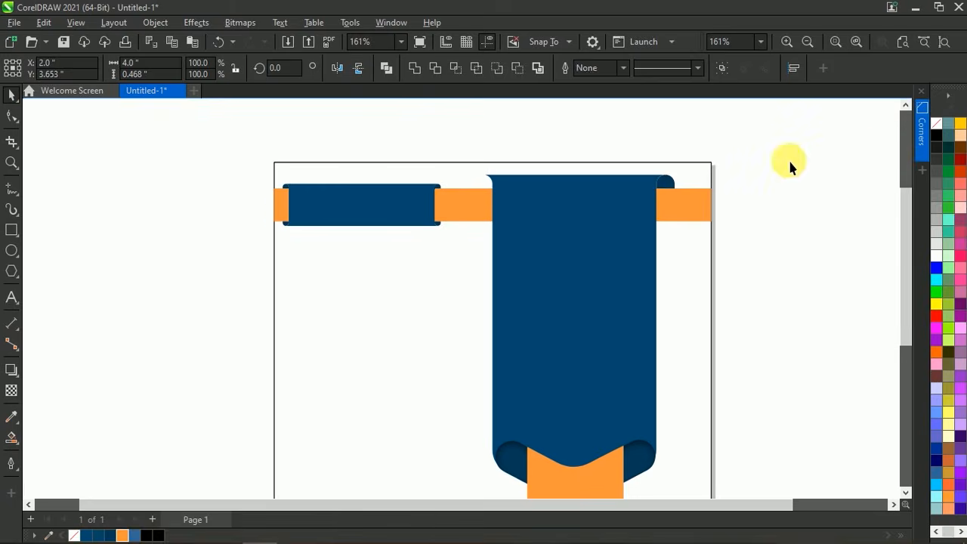
click(788, 158)
click(903, 42)
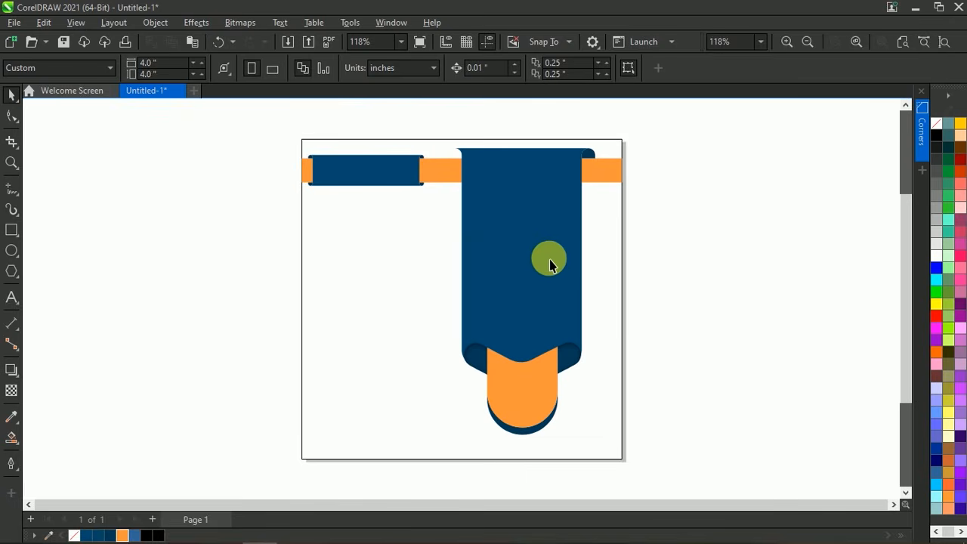
Step: Fill the 4 × 4 in background square with very light grey and remove its outline
click(377, 307)
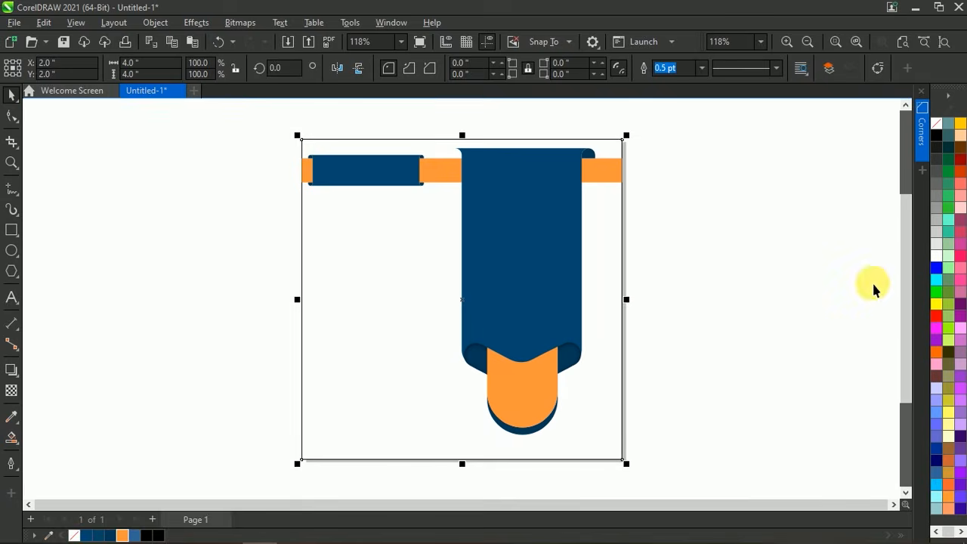
click(936, 243)
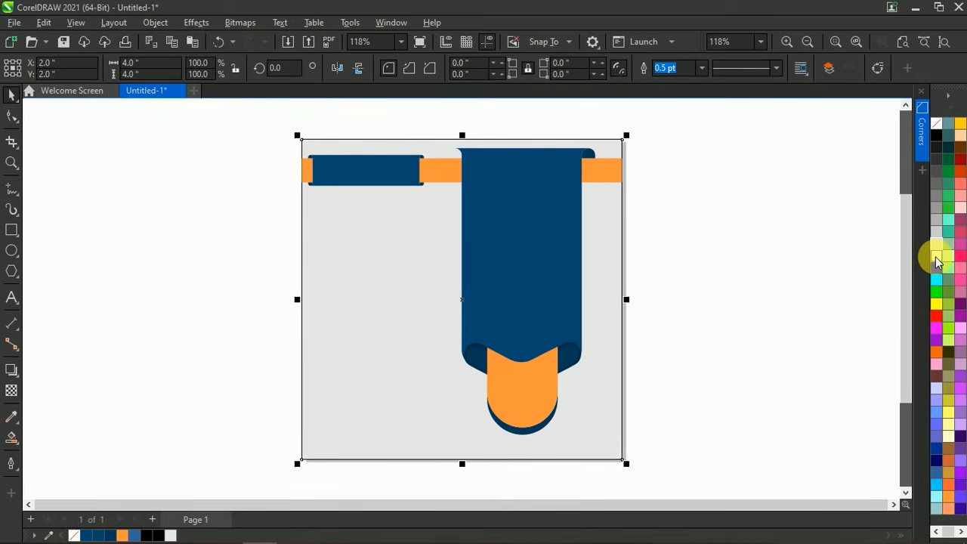
right_click(940, 129)
click(917, 130)
click(718, 159)
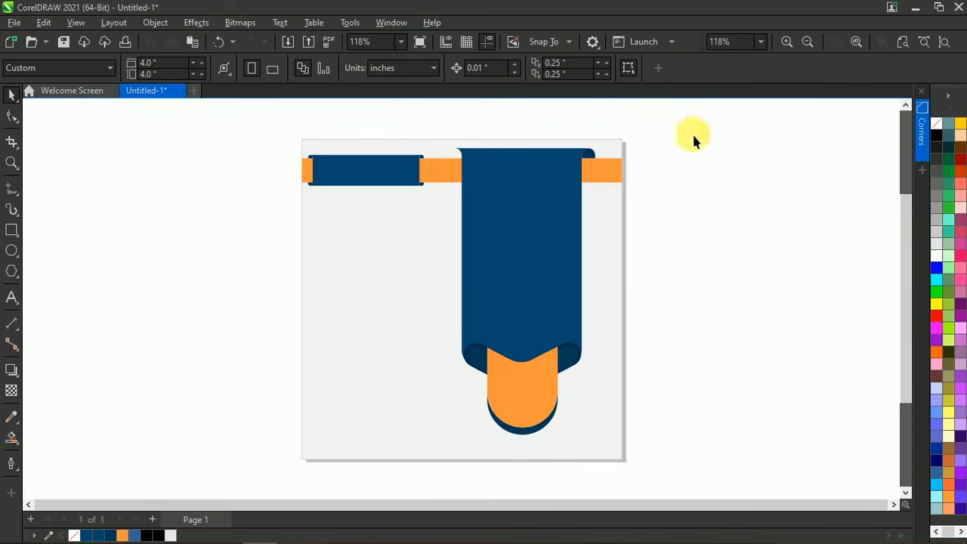
Step: Group all the artwork including the background and cast a drop shadow from the group toward its lower-left corner
right_click(440, 312)
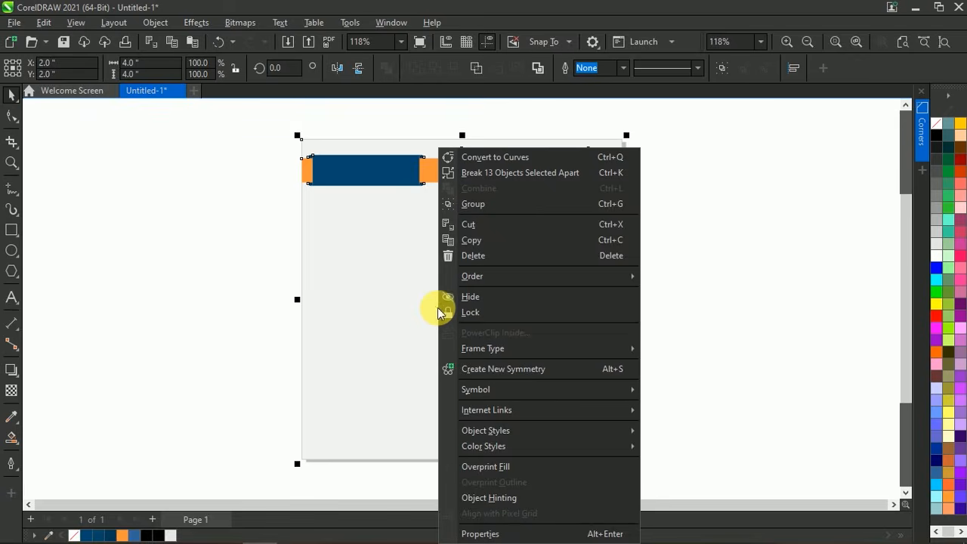
click(518, 202)
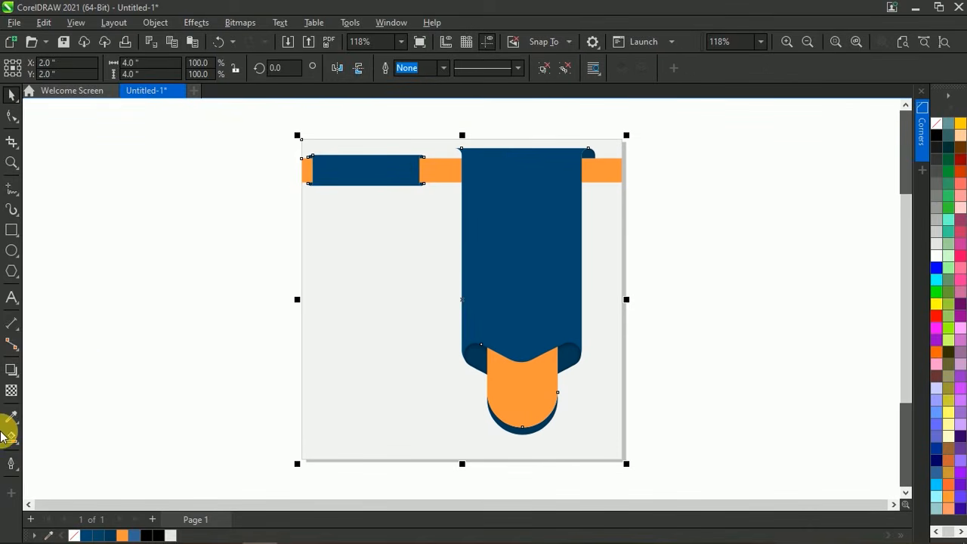
click(11, 370)
click(544, 297)
drag(544, 296, 379, 418)
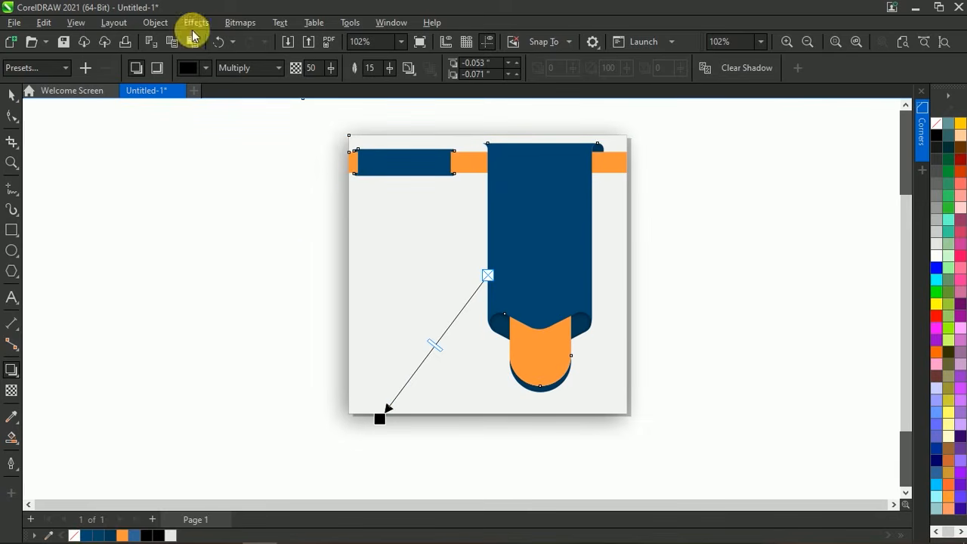
Step: Set the group's drop shadow to a feathering of 6 and an opacity of 34
click(390, 69)
drag(381, 72, 319, 76)
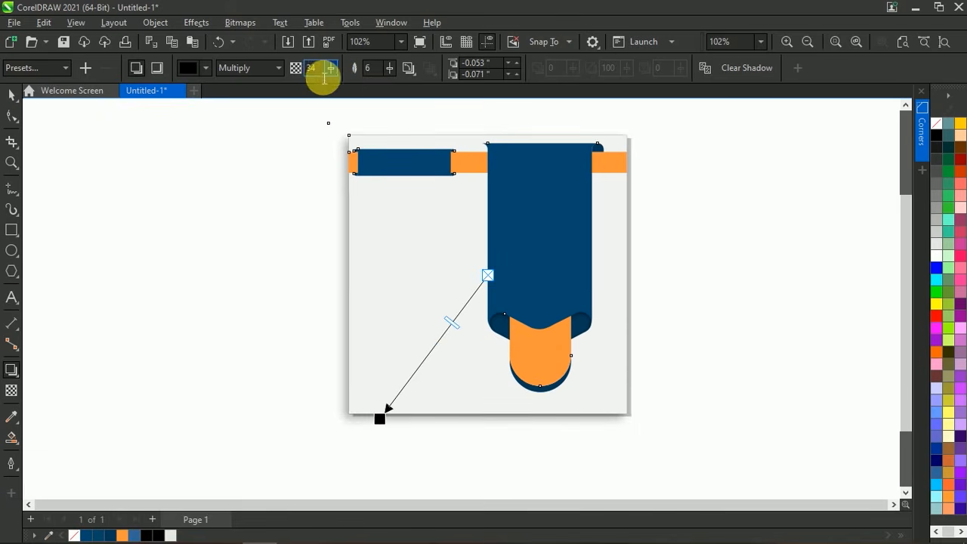
scroll(637, 265, down, 3)
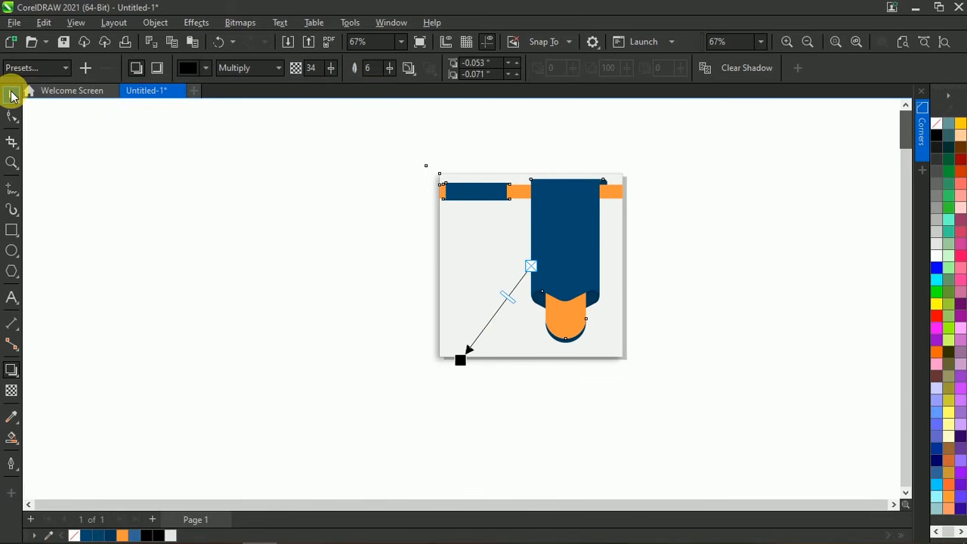
click(265, 218)
Step: Preview the shadowed layout in full screen
click(852, 46)
right_click(745, 136)
click(764, 139)
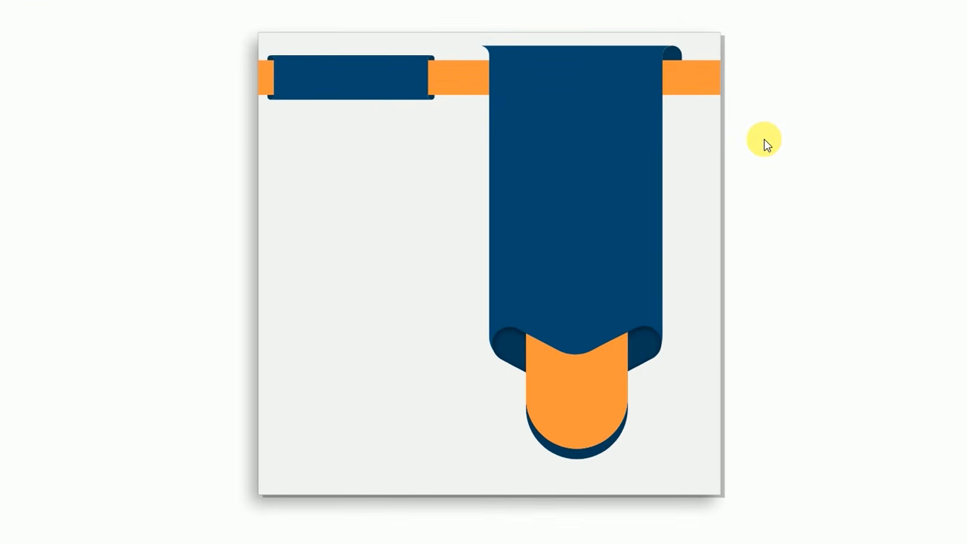